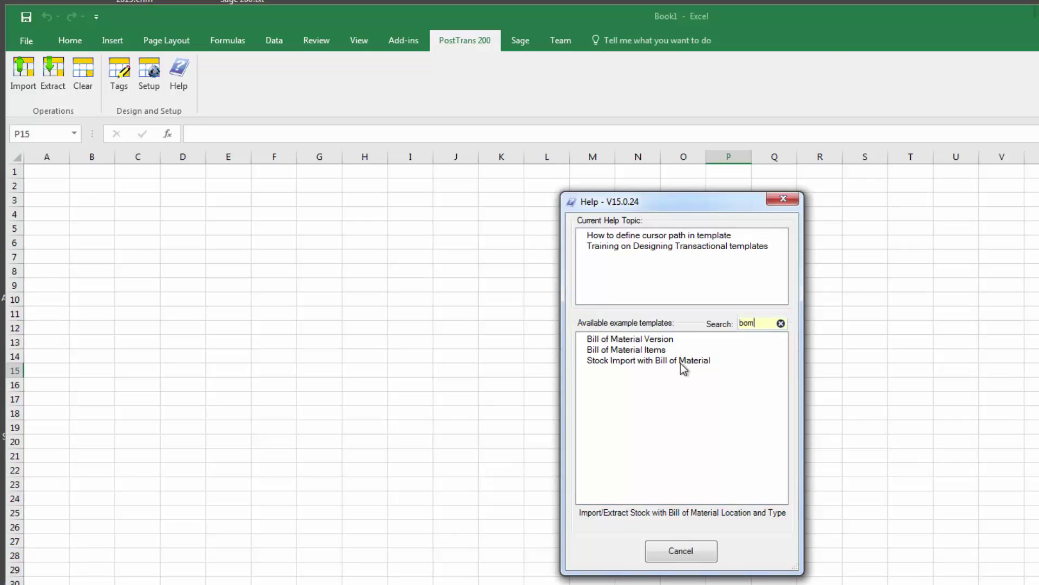
Step: Open the Stock Import with Bill of Material example template, view its online help page, and return to the template workbook
{"action": "double_click", "coordinate": [680, 361]}
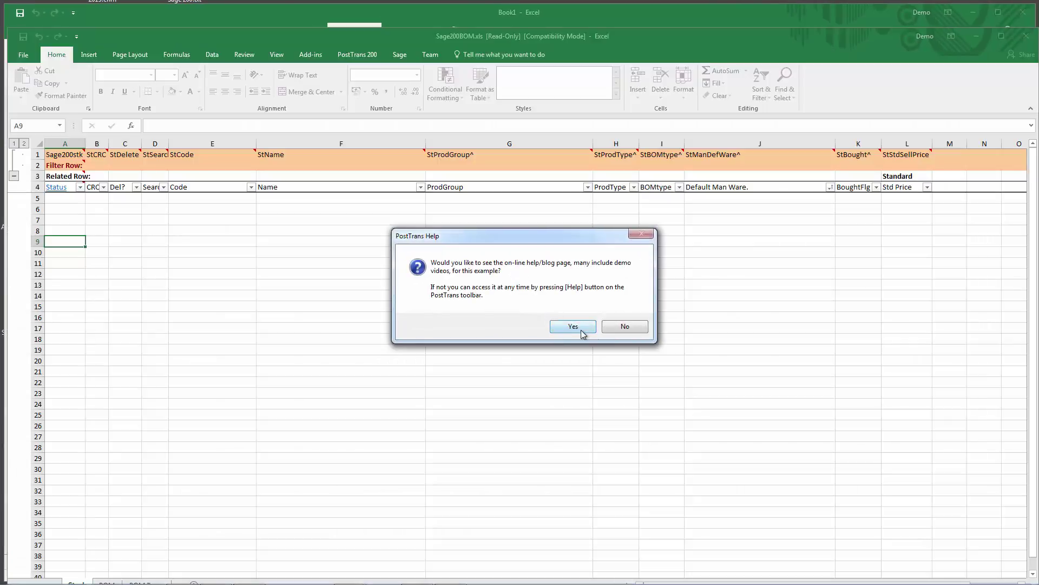
{"action": "left_click", "coordinate": [580, 329]}
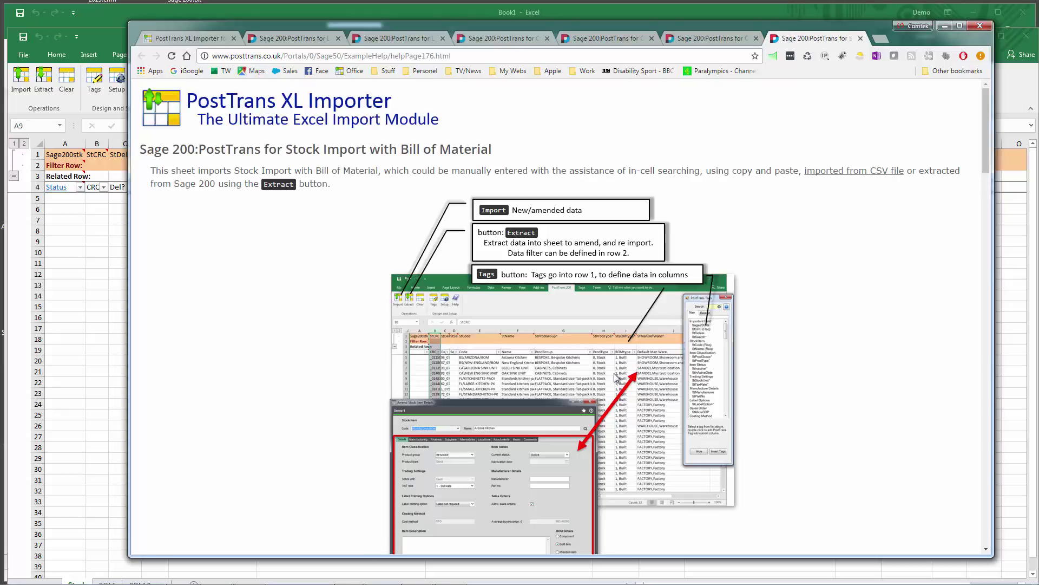
{"action": "scroll", "coordinate": [770, 403], "scroll_direction": "down", "scroll_amount": 10}
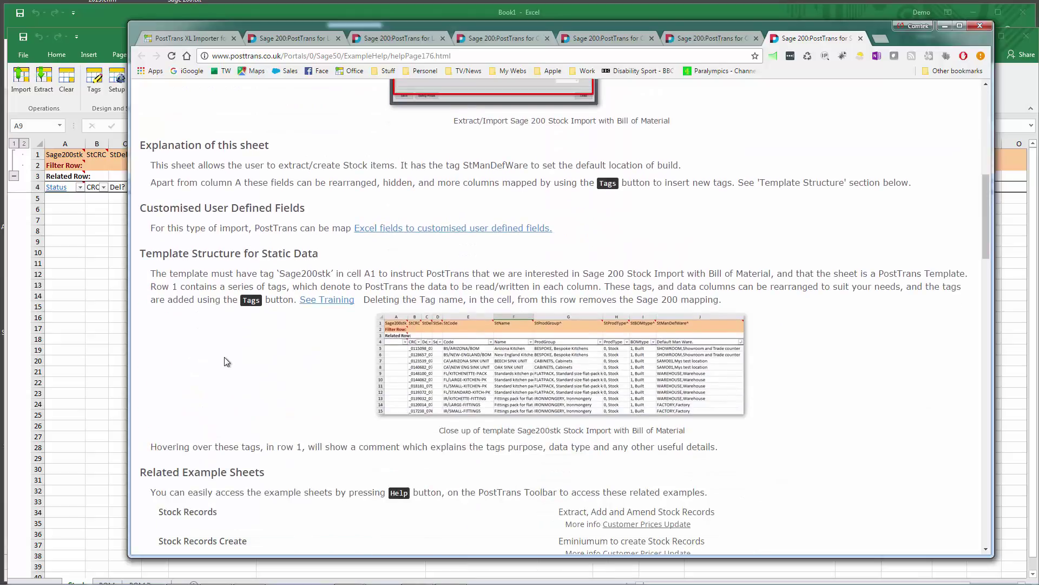
{"action": "left_click", "coordinate": [93, 287]}
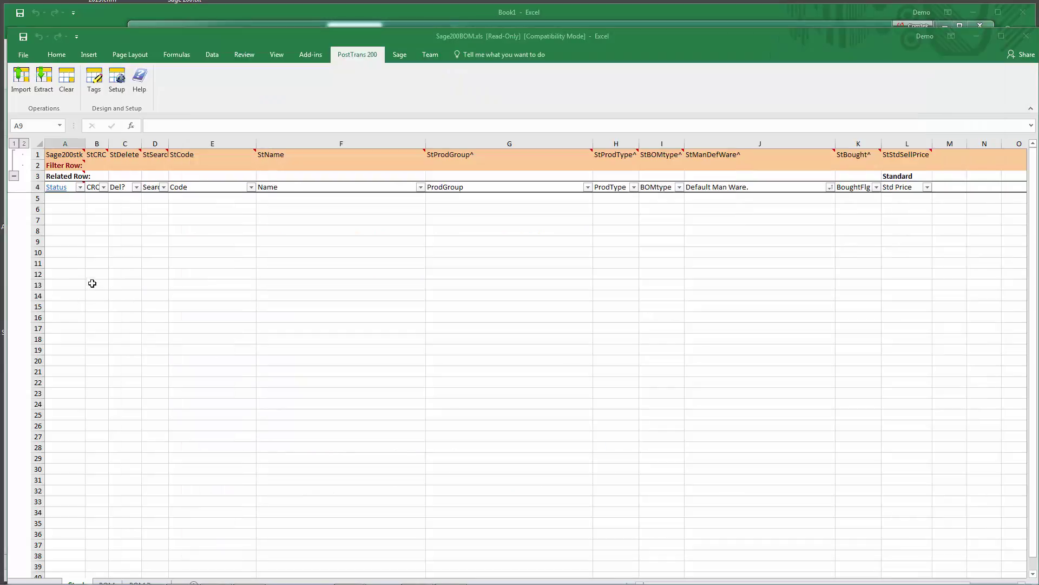
{"action": "left_click_drag", "start_coordinate": [290, 34], "coordinate": [288, 8]}
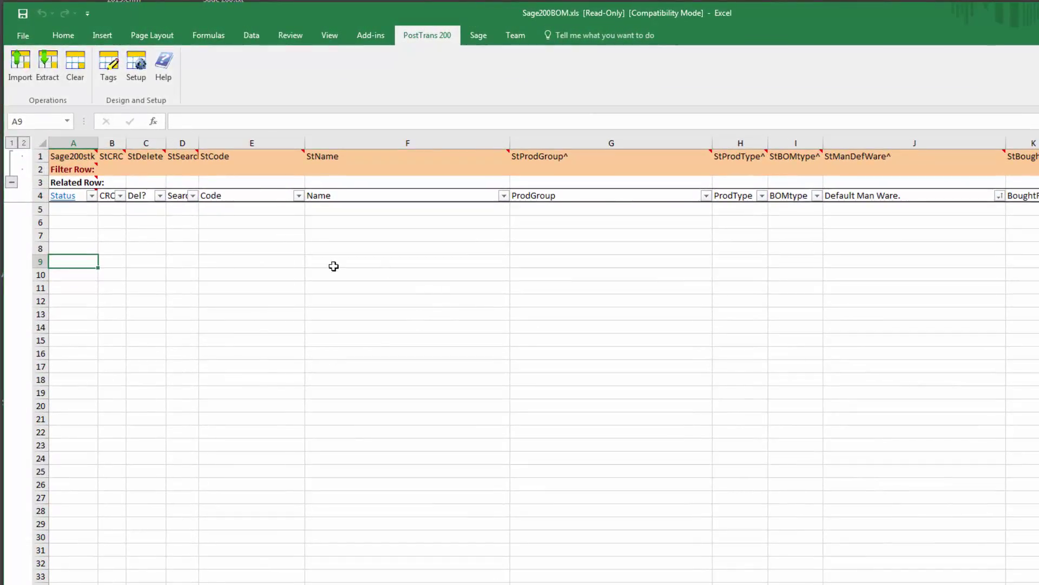
Step: Examine the mapping tags and their comments in row 1, including the tags above the Status and Name columns
{"action": "left_click", "coordinate": [82, 156]}
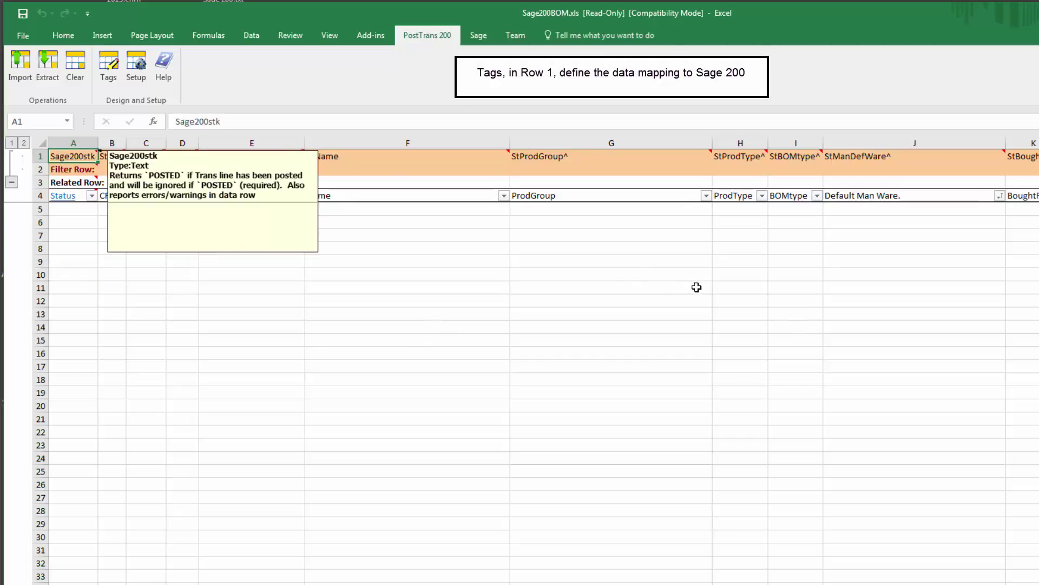
{"action": "left_click", "coordinate": [352, 223]}
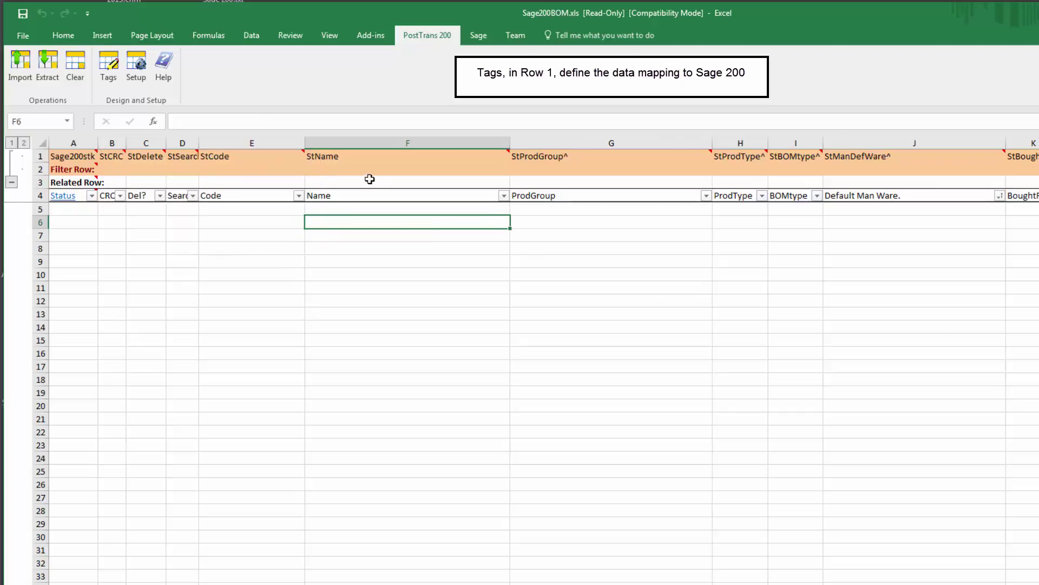
{"action": "mouse_move", "coordinate": [362, 157]}
{"action": "left_click", "coordinate": [393, 208]}
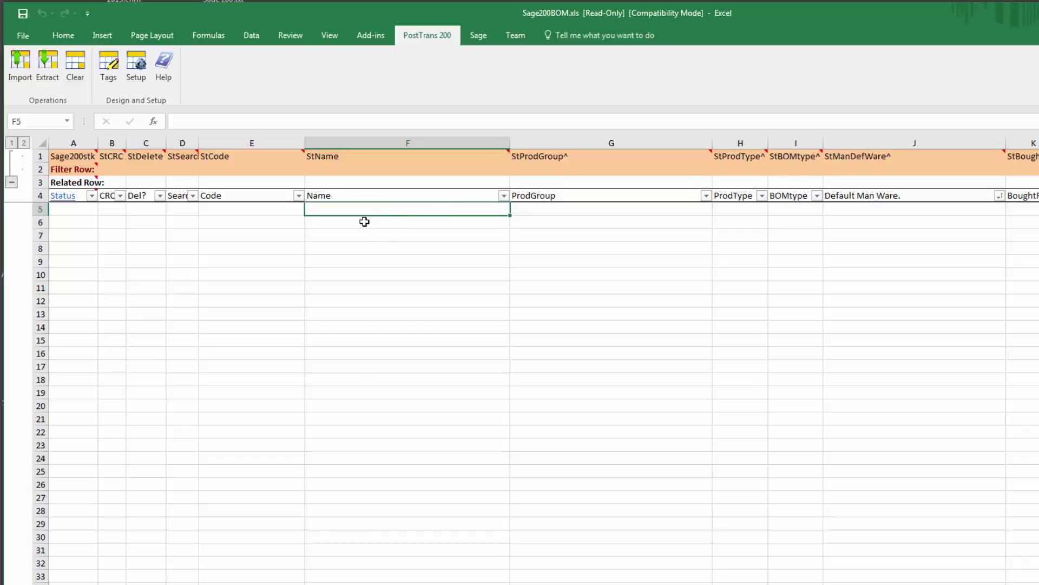
Step: Extract active and inactive stock records limited to built BOM items, overwriting all rows in the Stock sheet
{"action": "left_click", "coordinate": [46, 66]}
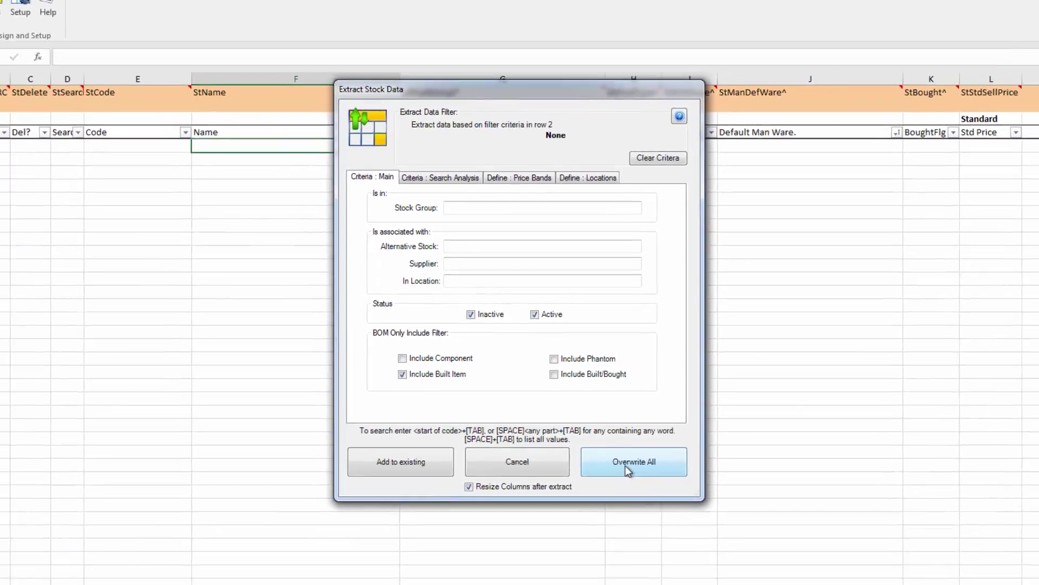
{"action": "left_click", "coordinate": [656, 513]}
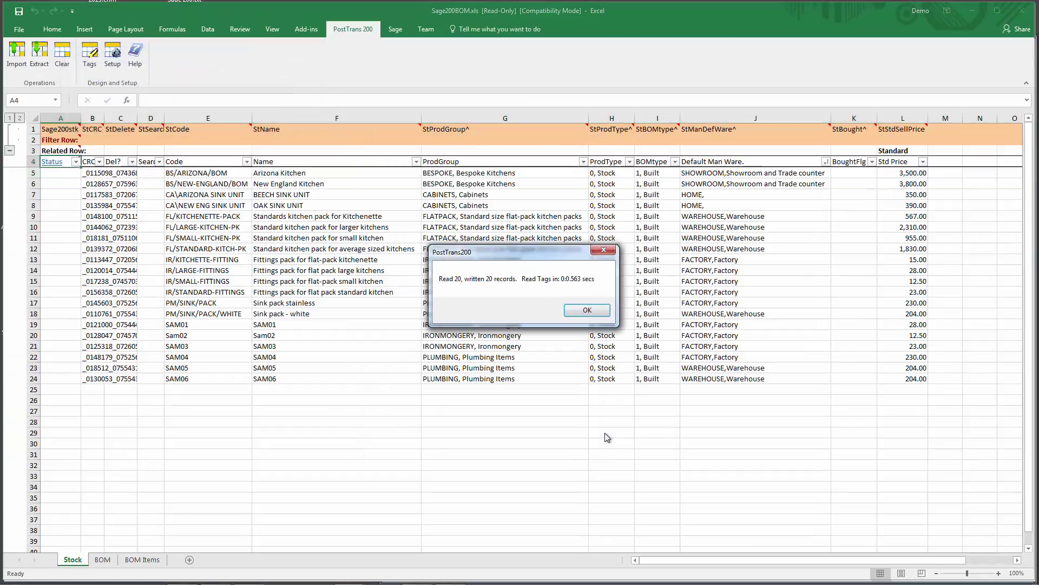
{"action": "left_click", "coordinate": [588, 310]}
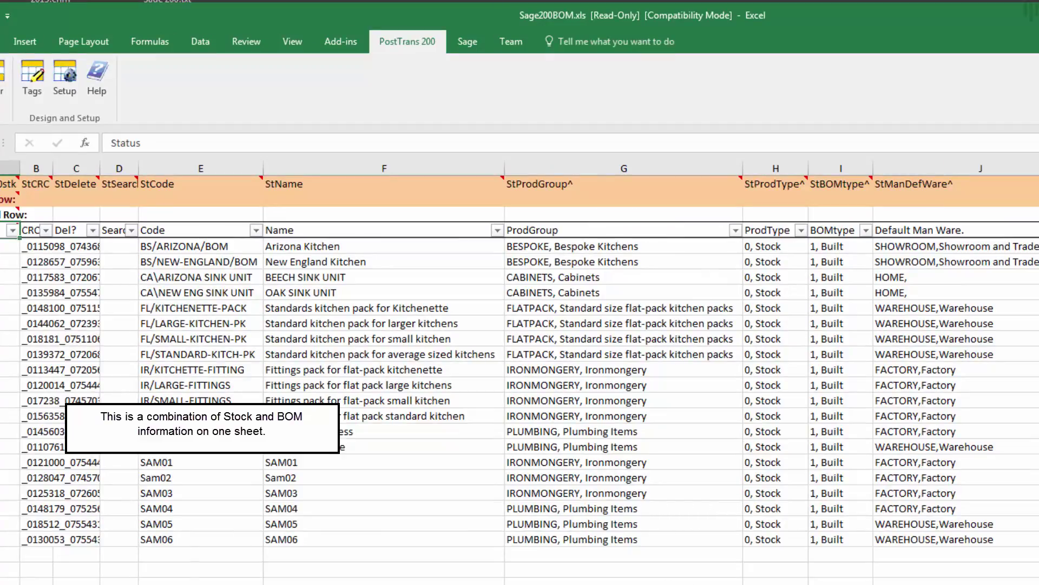
Step: Switch to Sage 200 to compare its Bill of Materials List with the extracted codes, and return to the Excel sheet
{"action": "key", "text": "alt+Tab"}
{"action": "left_click", "coordinate": [545, 415]}
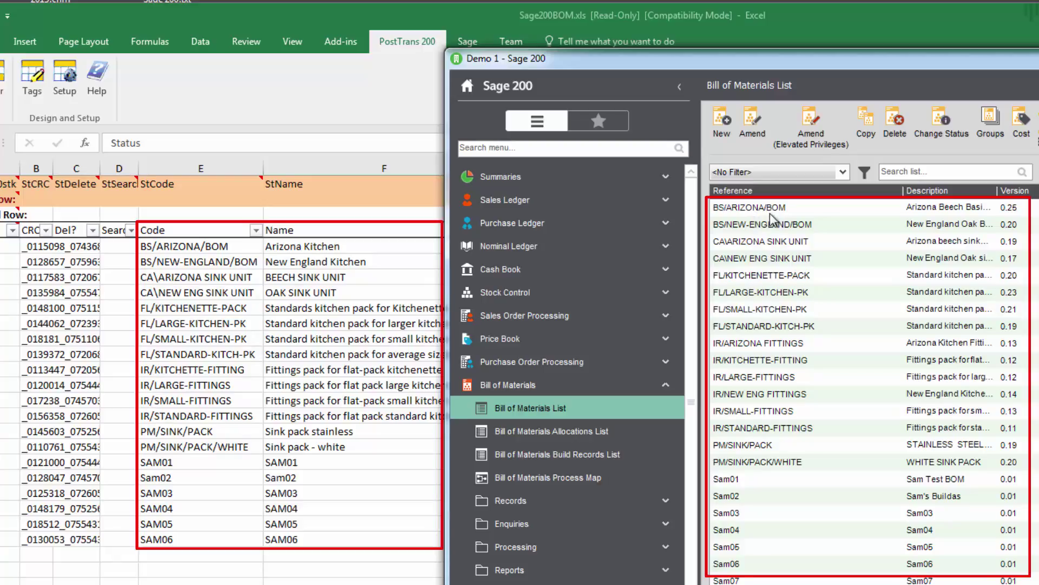
{"action": "key", "text": "alt+Tab"}
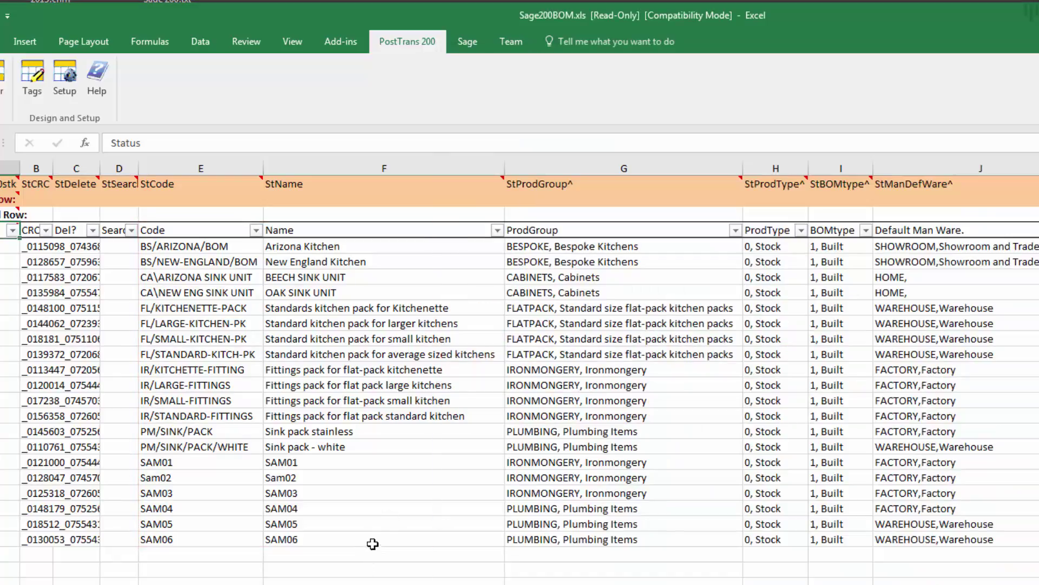
{"action": "left_click", "coordinate": [368, 540]}
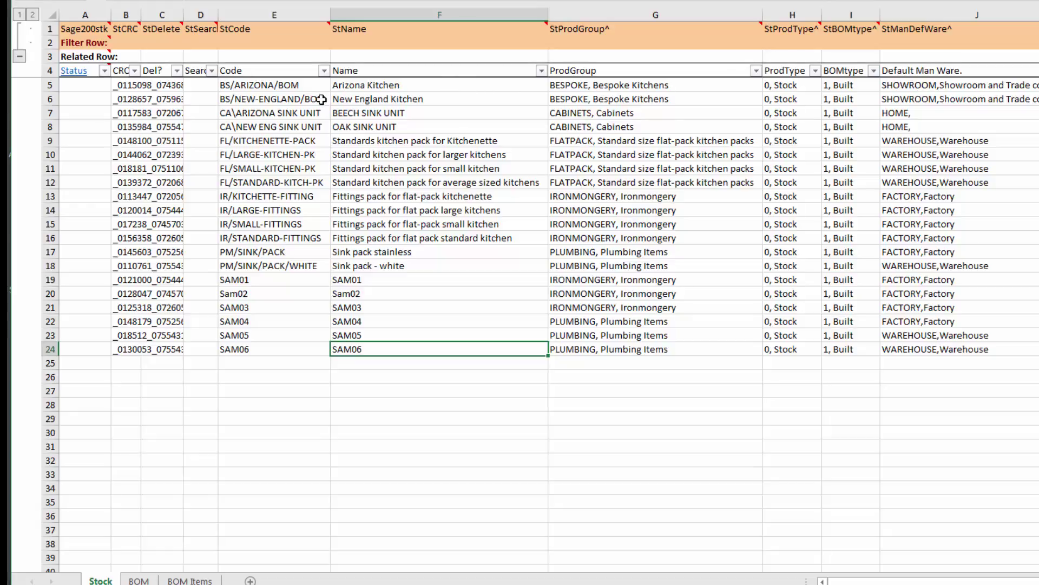
Step: Review the extracted Code, Name, ProdGroup, ProdType, BOMtype and Default Man Ware. columns along the Arizona Kitchen row
{"action": "left_click", "coordinate": [269, 89]}
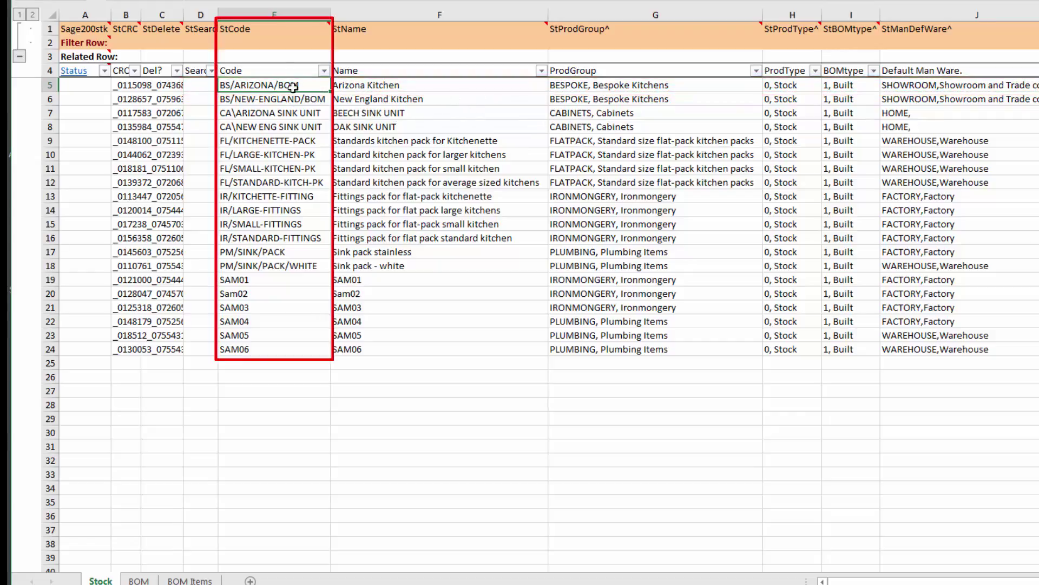
{"action": "left_click", "coordinate": [374, 86]}
{"action": "key", "text": "Right"}
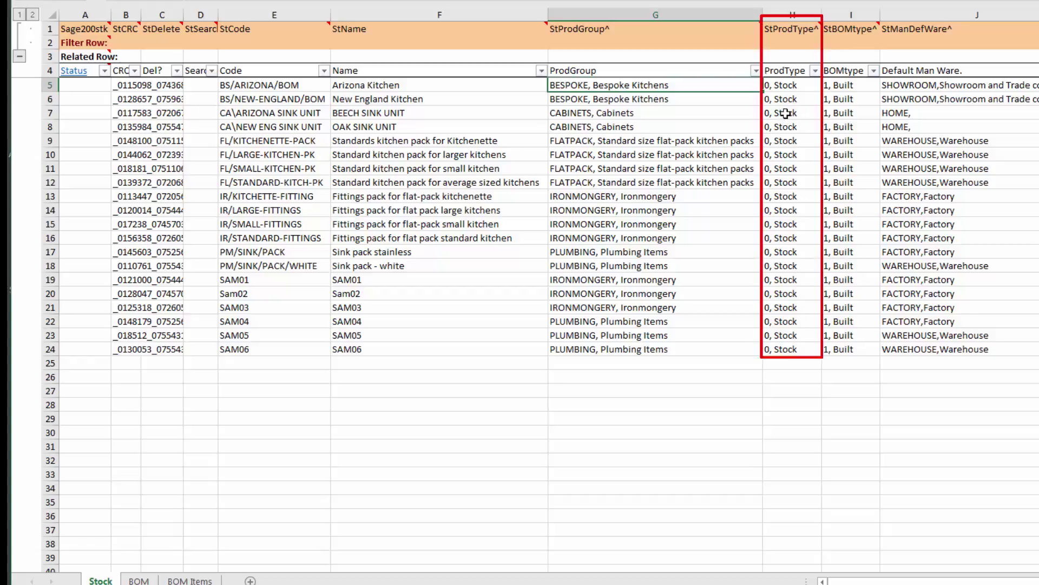
{"action": "left_click", "coordinate": [847, 89]}
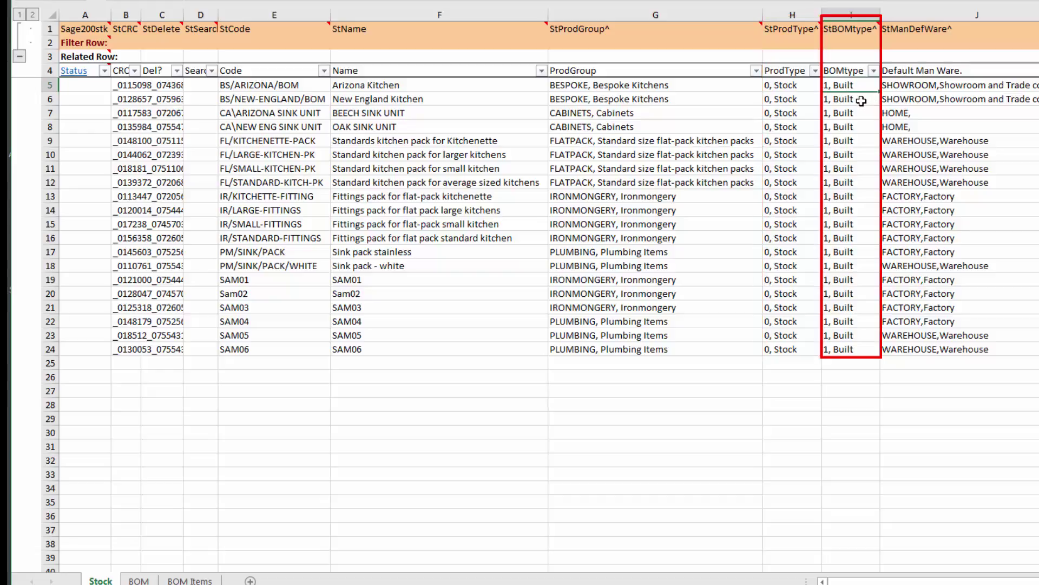
{"action": "left_click", "coordinate": [931, 86]}
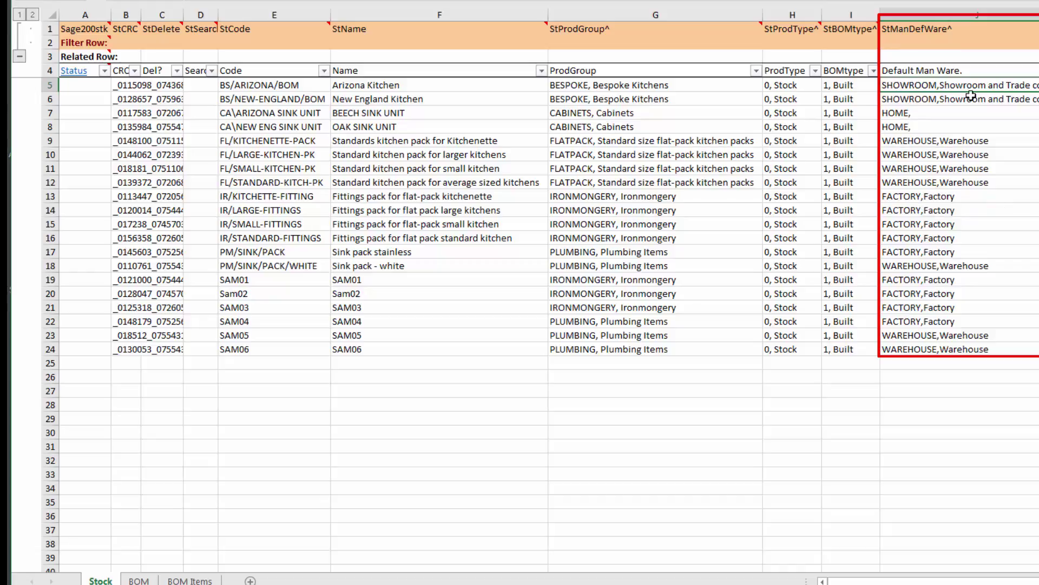
Step: Copy the Arizona Kitchen record from the Code column onwards into the first empty row, row 25
{"action": "left_click_drag", "start_coordinate": [257, 88], "coordinate": [1038, 88]}
{"action": "key", "text": "ctrl+c"}
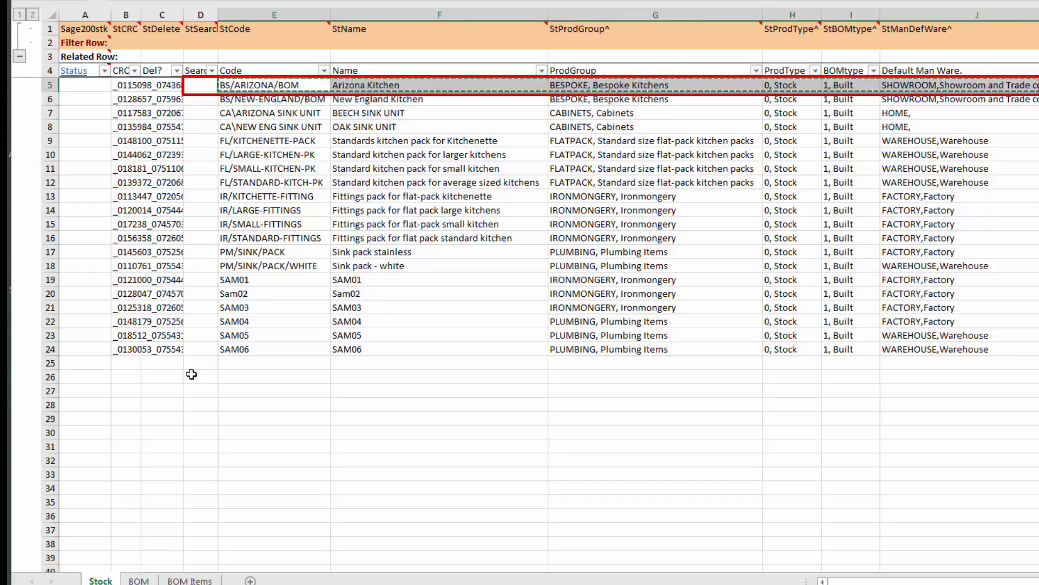
{"action": "left_click", "coordinate": [251, 363]}
{"action": "key", "text": "ctrl+v"}
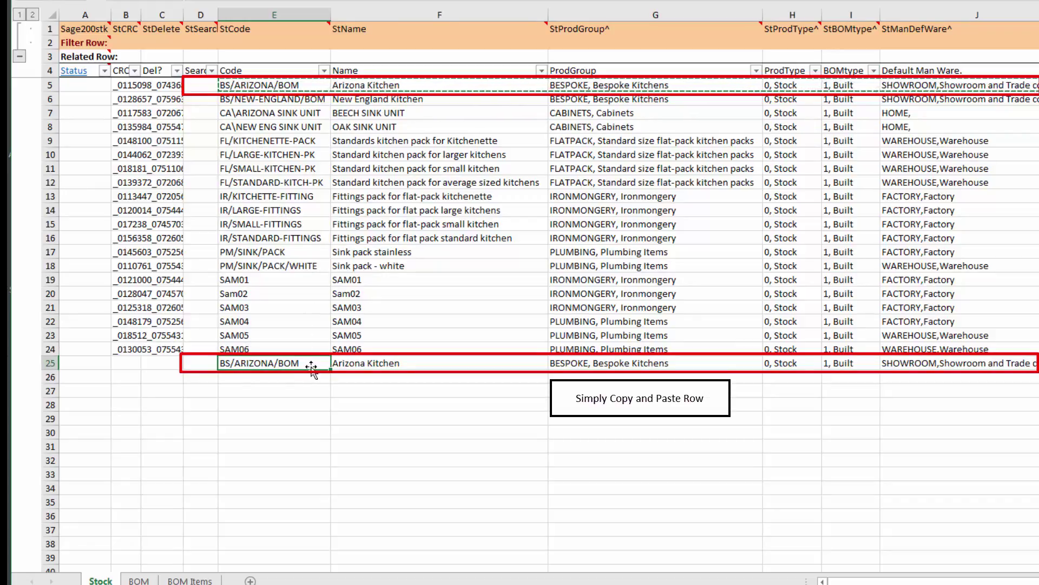
Step: Change the copied record's code to DEMOBUILD01 and its name to Demo
{"action": "key", "text": "BackSpace"}
{"action": "type", "text": "Demo"}
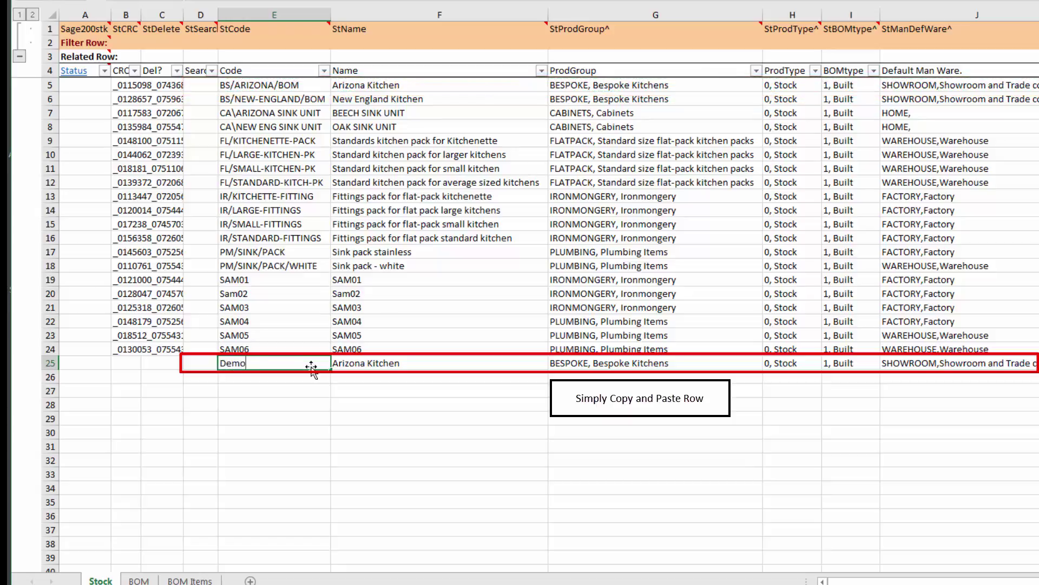
{"action": "key", "text": "BackSpace"}
{"action": "key", "text": "BackSpace"}
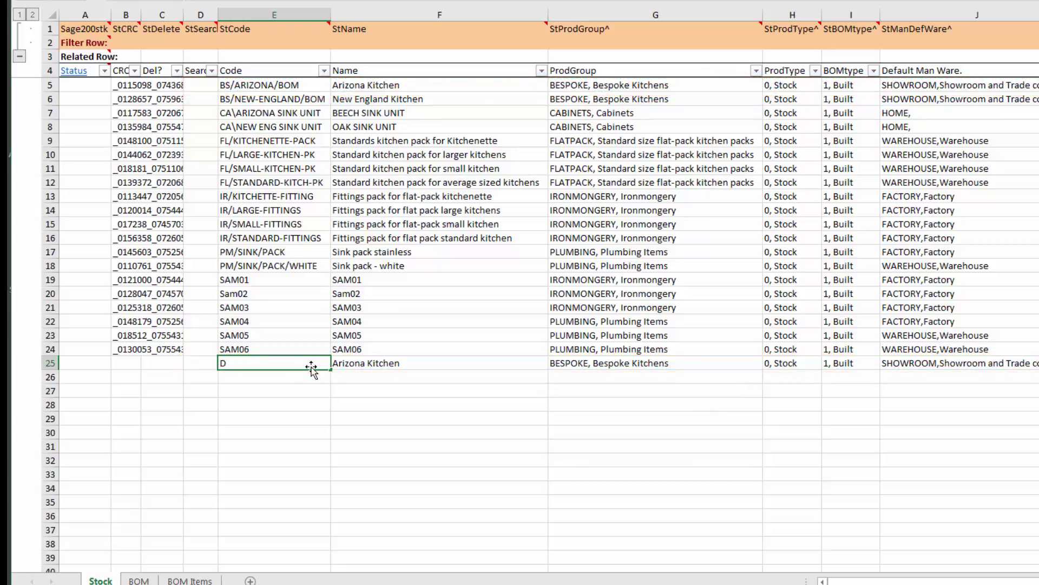
{"action": "type", "text": "EMOBUILD01"}
{"action": "left_click", "coordinate": [366, 365]}
{"action": "type", "text": "Demo"}
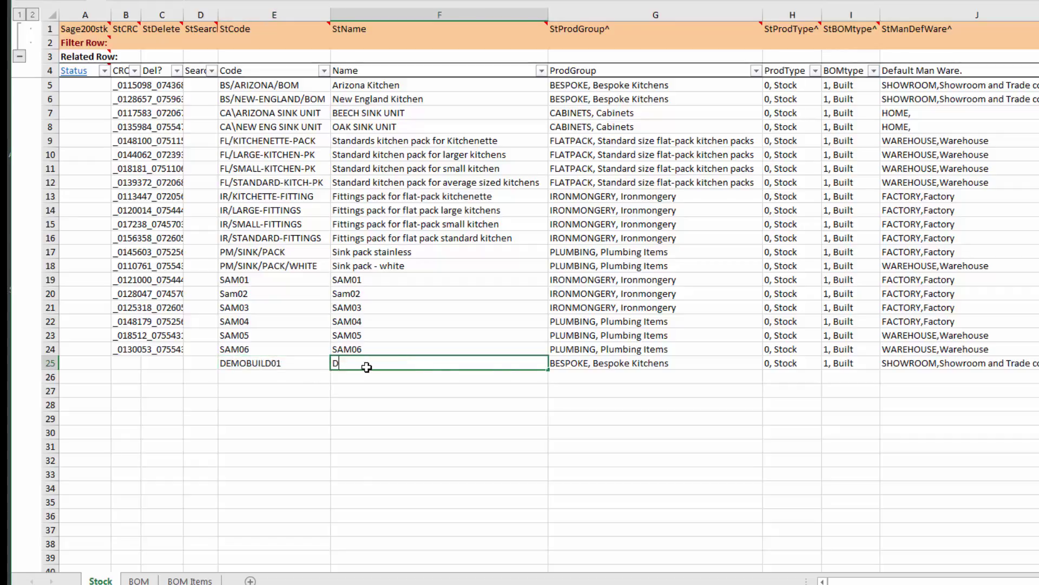
{"action": "key", "text": "Tab"}
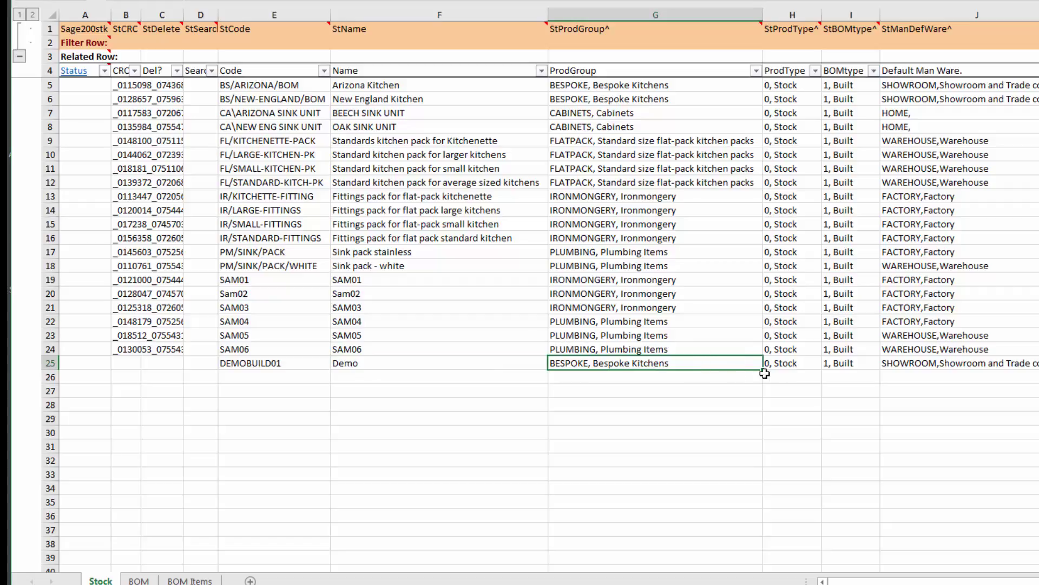
Step: Fill the DEMOBUILD01 row's default manufacturing warehouse with FACTORY by looking up the code start "fa"
{"action": "left_click", "coordinate": [922, 365]}
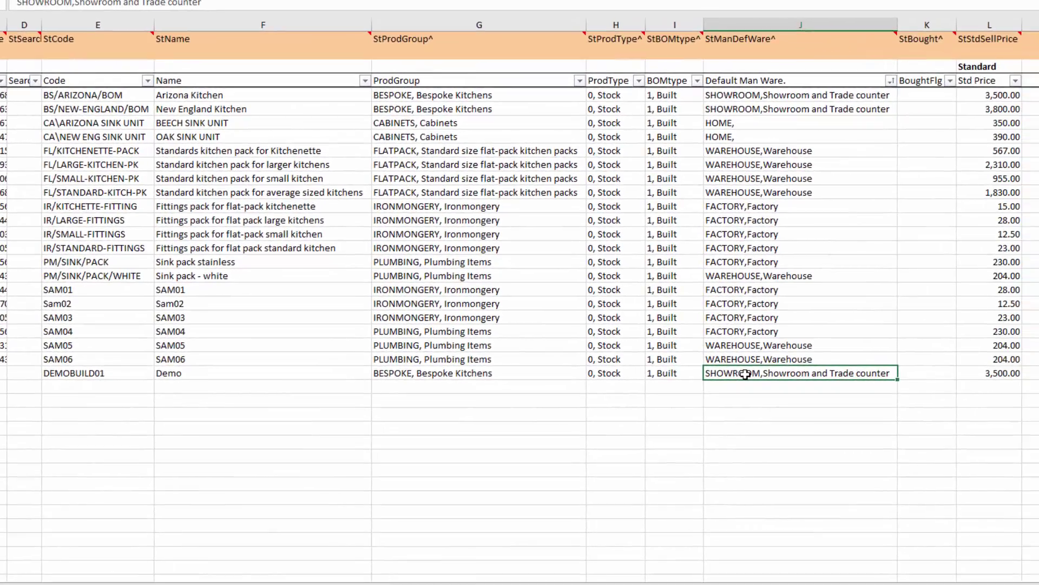
{"action": "key", "text": "BackSpace"}
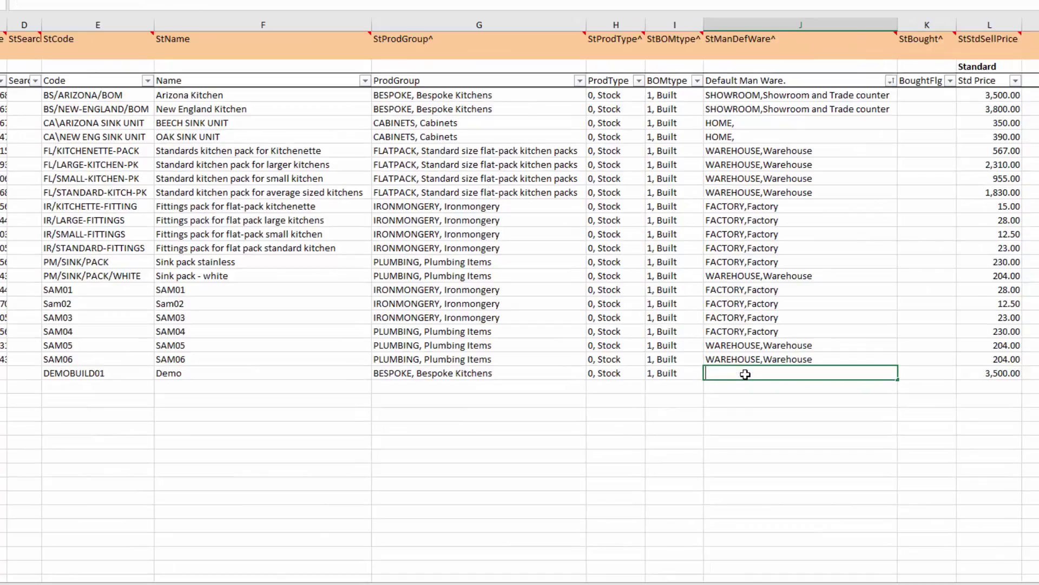
{"action": "type", "text": "fa"}
{"action": "key", "text": "Tab"}
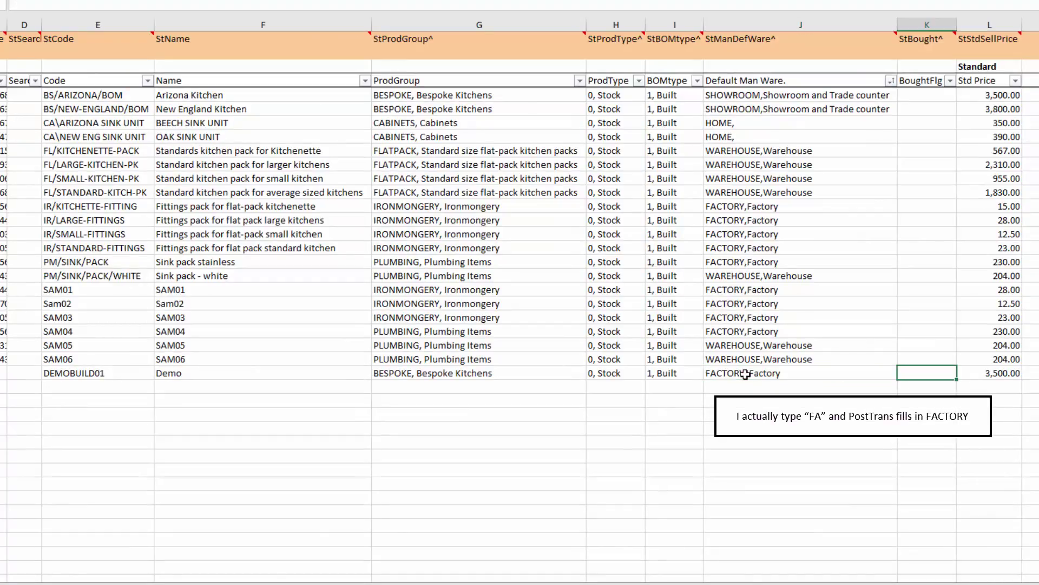
Step: Clear the DEMOBUILD01 row's default manufacturing warehouse and choose FACTORY from the full list of location codes
{"action": "left_click", "coordinate": [746, 374]}
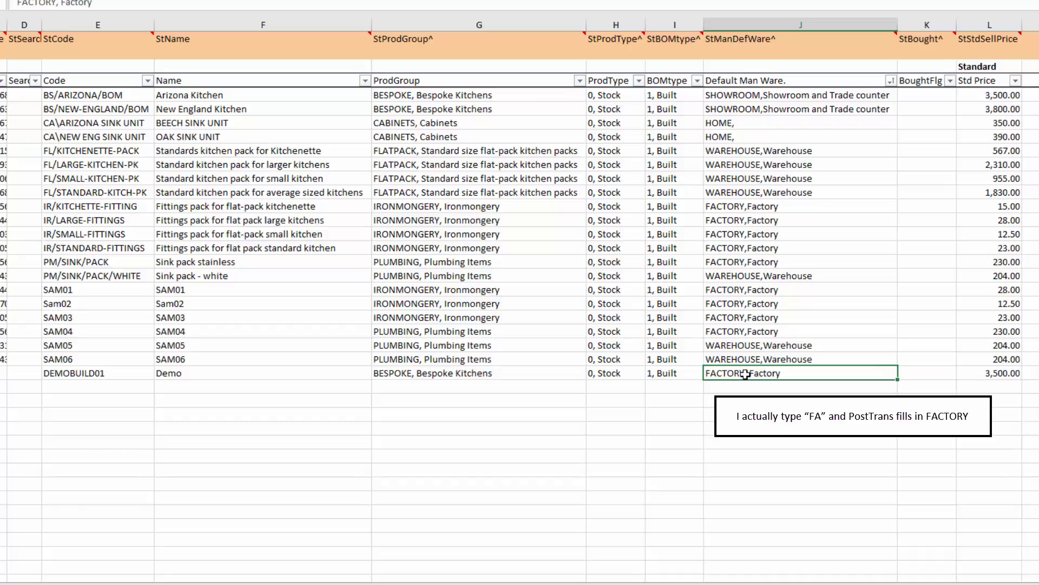
{"action": "key", "text": "BackSpace"}
{"action": "key", "text": "Tab"}
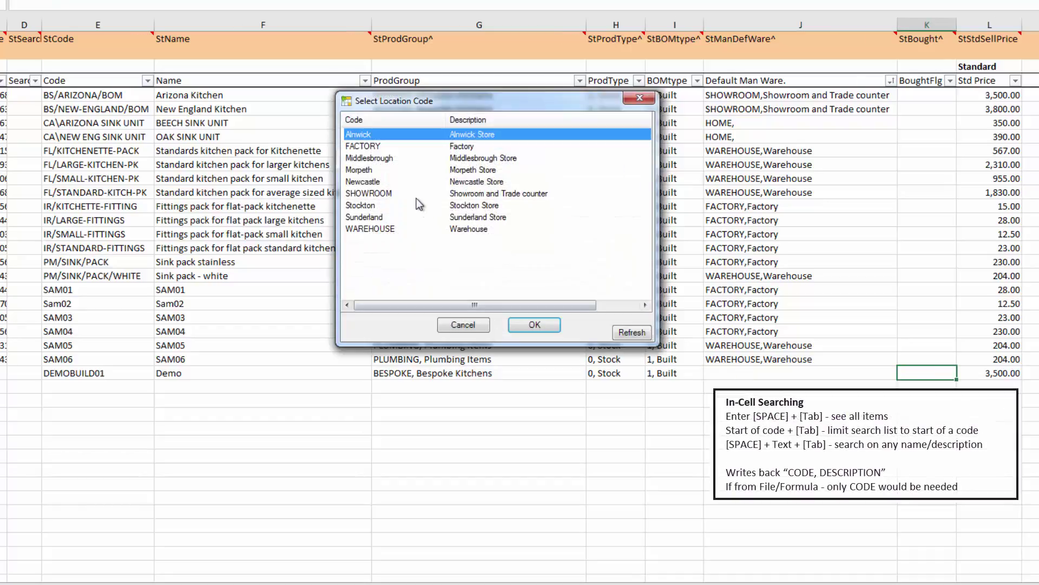
{"action": "left_click", "coordinate": [372, 149]}
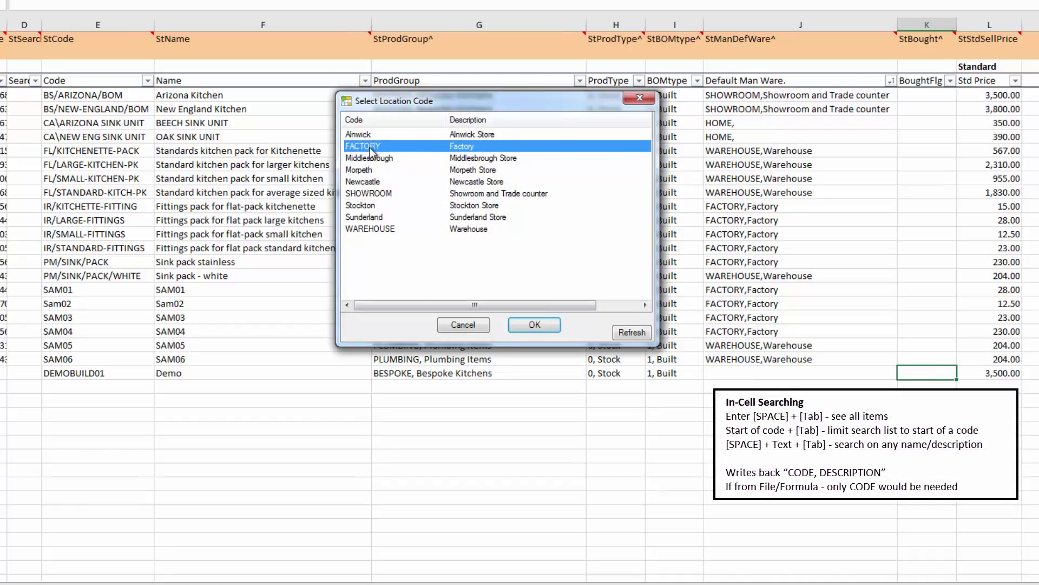
{"action": "key", "text": "Return"}
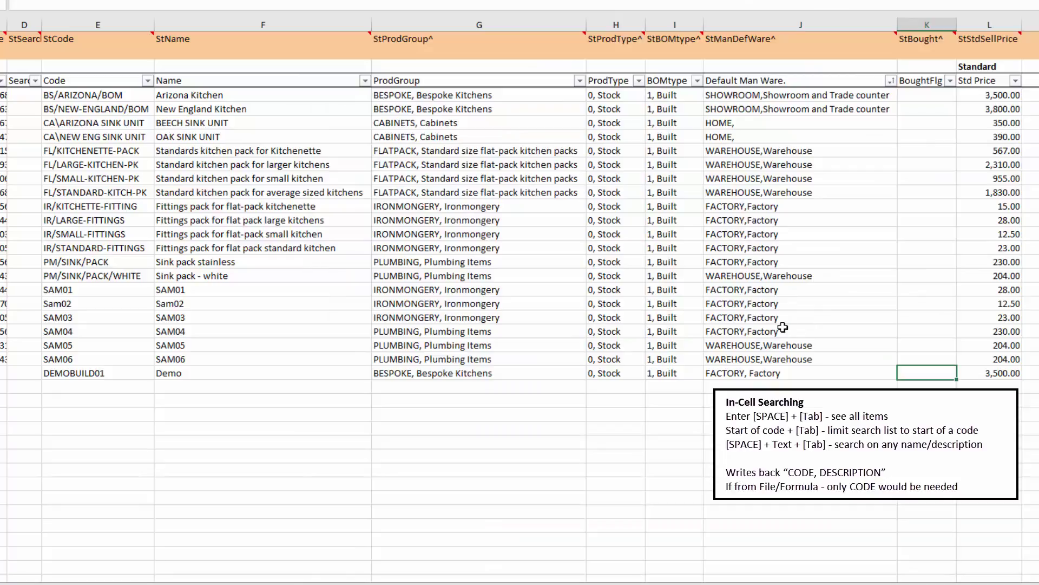
Step: Set the BEECH SINK UNIT's standard selling price to 780
{"action": "left_click", "coordinate": [994, 124]}
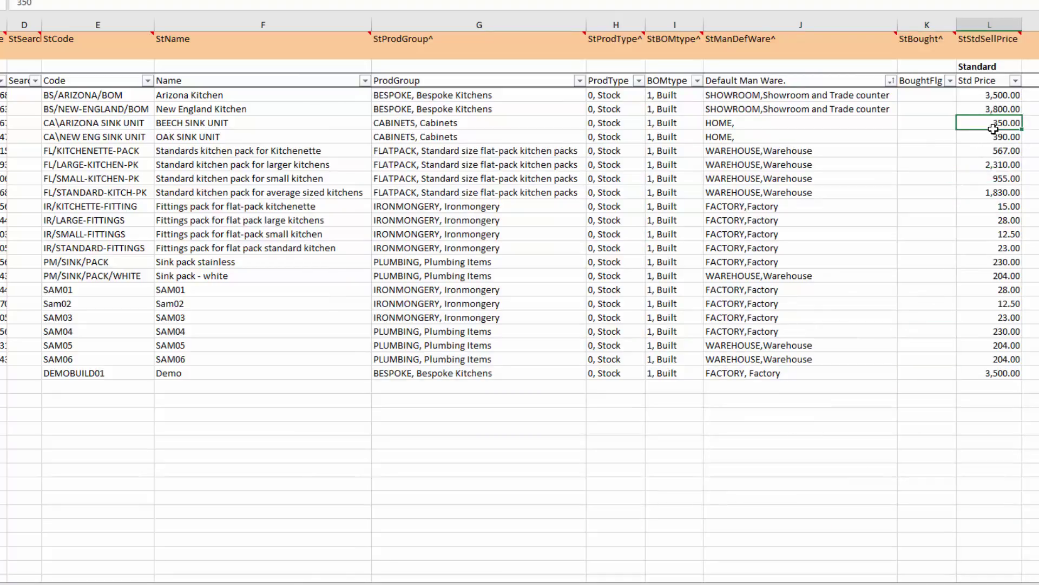
{"action": "type", "text": "780"}
{"action": "key", "text": "Return"}
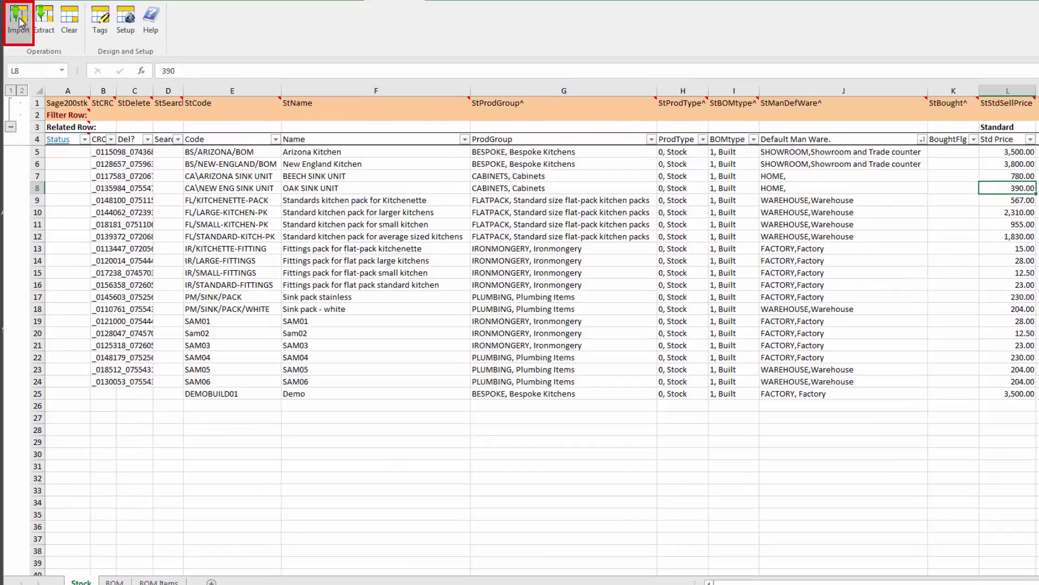
Step: Import the Stock sheet's new and amended records into Sage 200, accepting the listed record defaults
{"action": "left_click", "coordinate": [19, 22]}
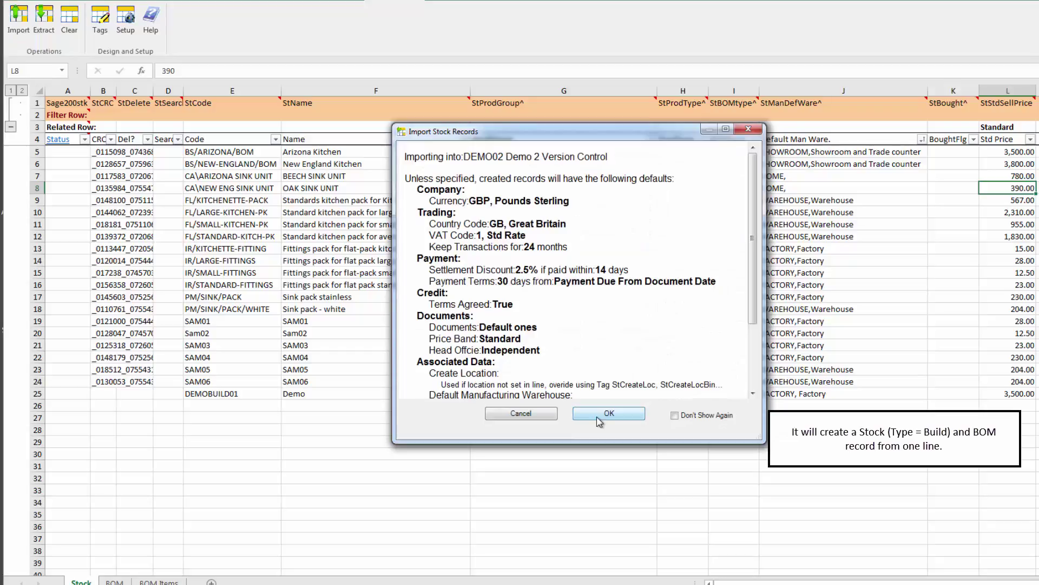
{"action": "left_click", "coordinate": [599, 420]}
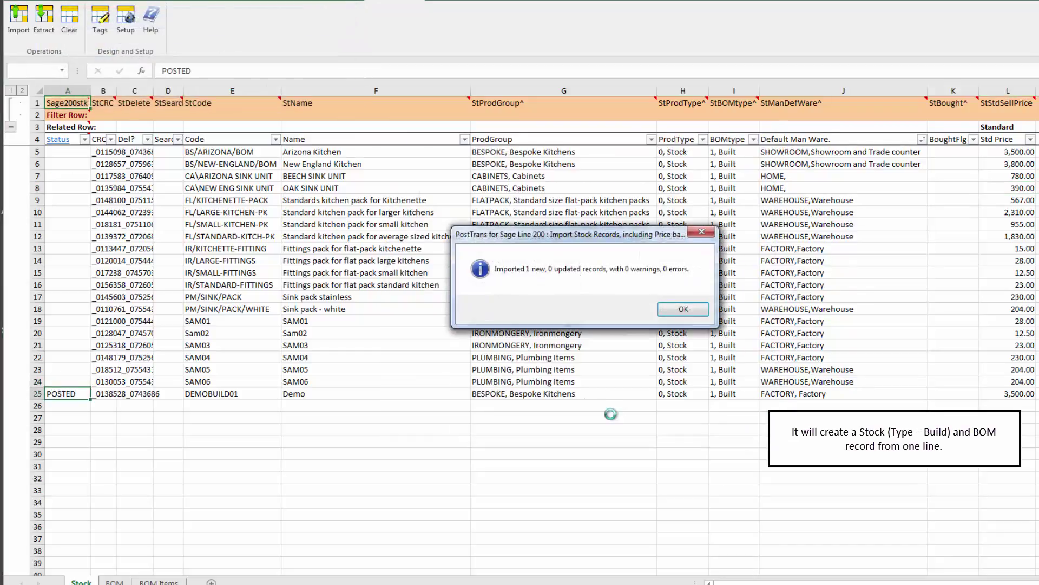
Step: Dismiss the import summary, switch to Sage 200 and check the DEMOBUILD01 bill of materials record, closing it without changes
{"action": "left_click", "coordinate": [676, 309]}
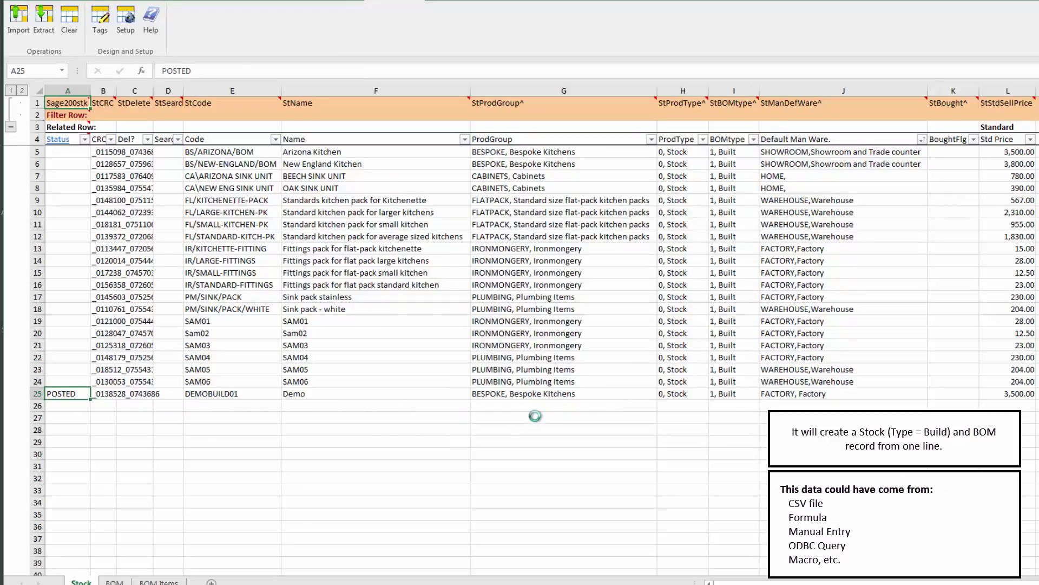
{"action": "key", "text": "alt+Tab"}
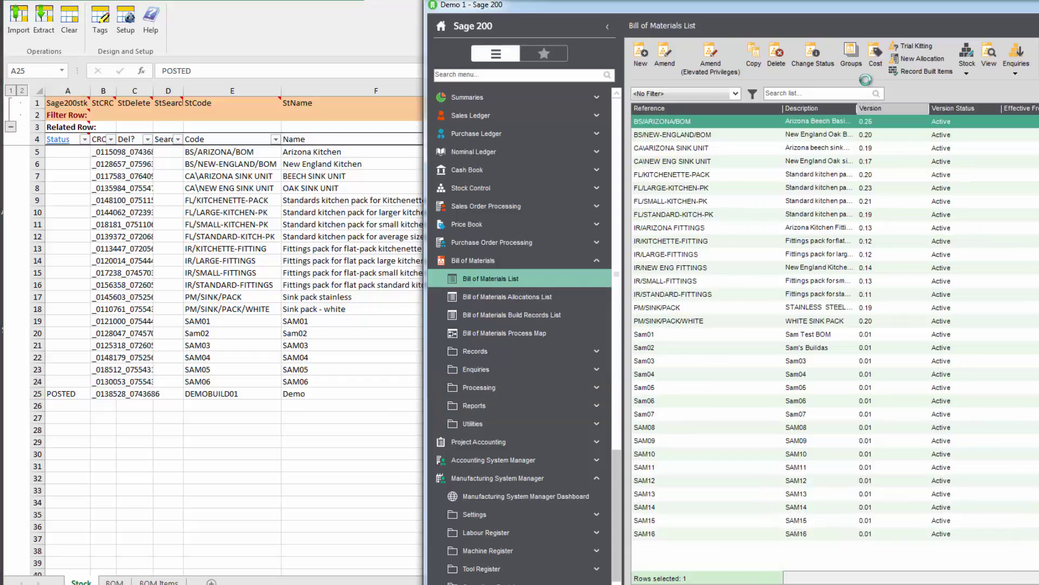
{"action": "left_click", "coordinate": [804, 93]}
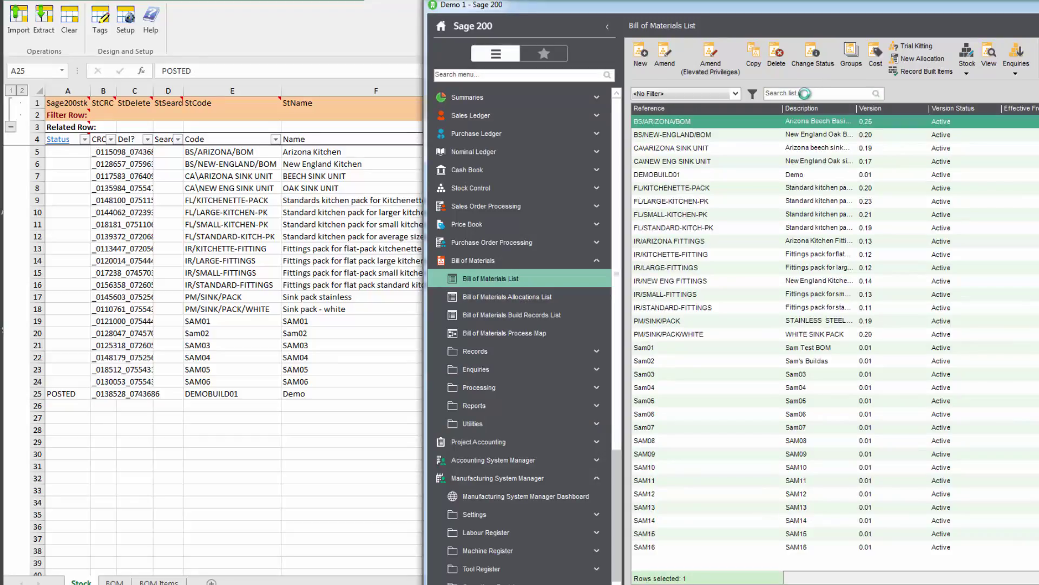
{"action": "left_click", "coordinate": [664, 175]}
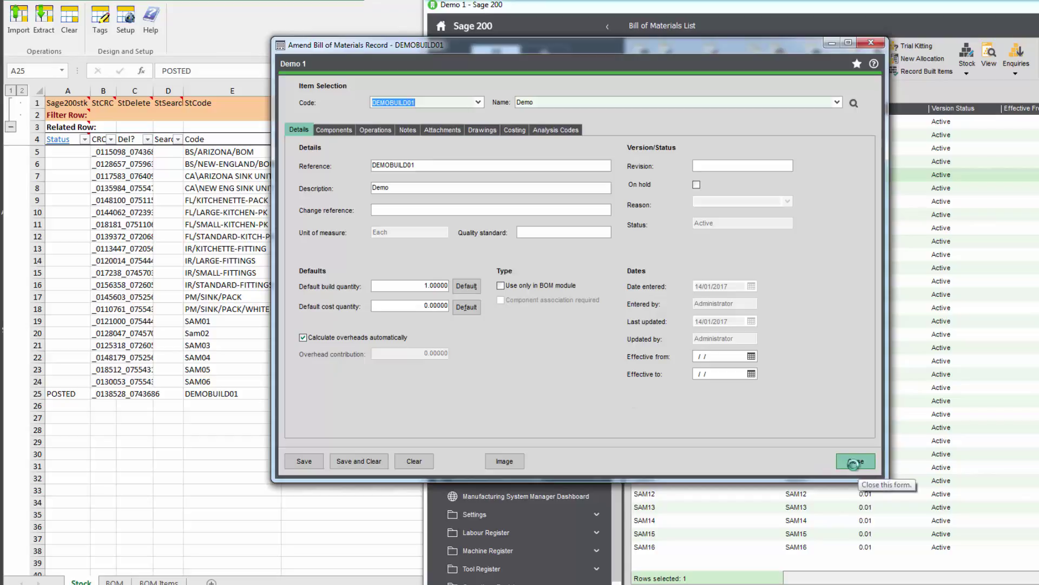
{"action": "left_click", "coordinate": [851, 461]}
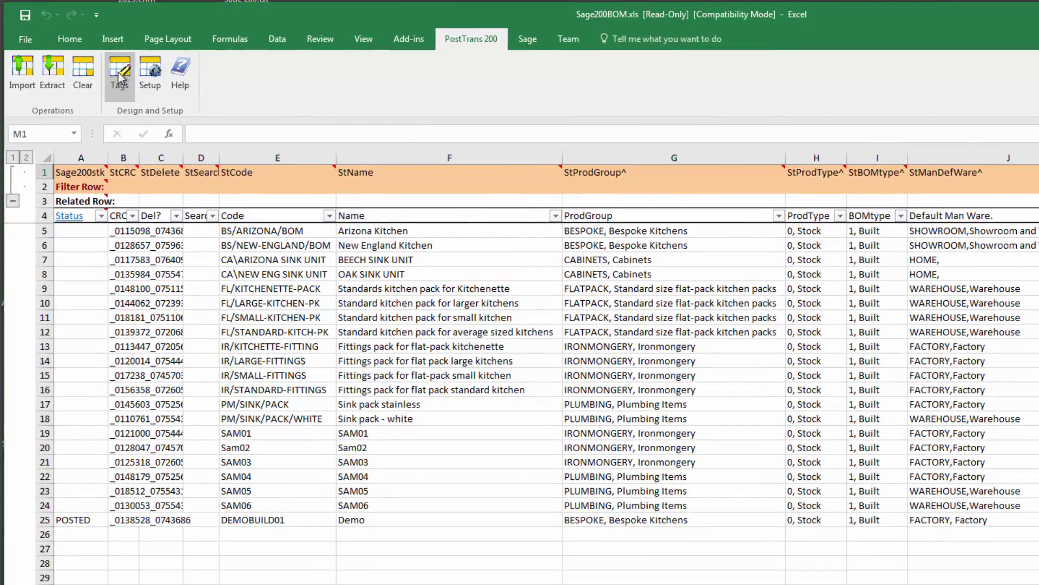
Step: Add the BOM tags SbQualStd and SbChangeRef as new columns M and N on the Stock sheet
{"action": "left_click", "coordinate": [118, 72]}
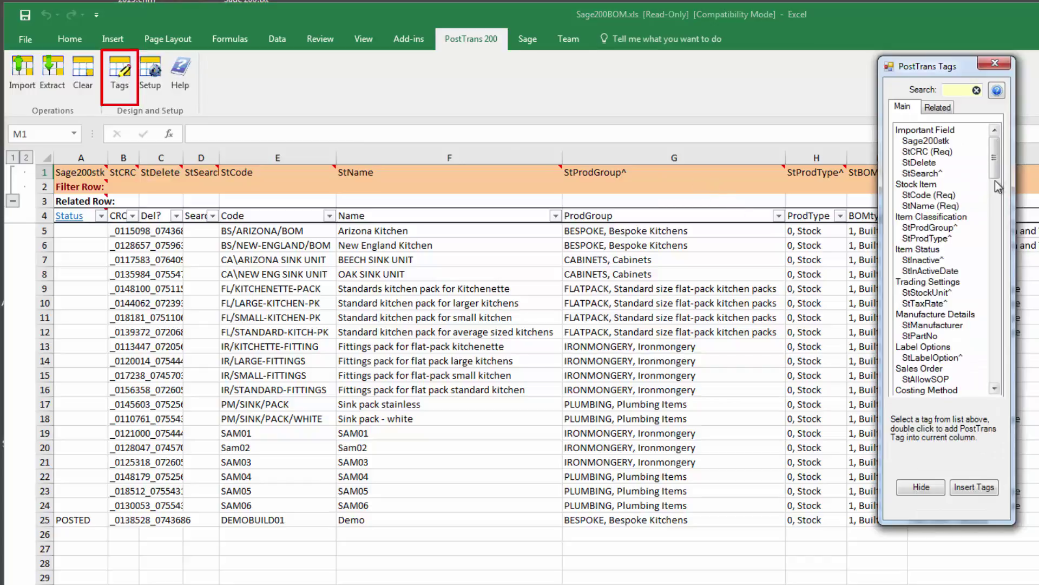
{"action": "left_click_drag", "start_coordinate": [999, 176], "coordinate": [974, 348]}
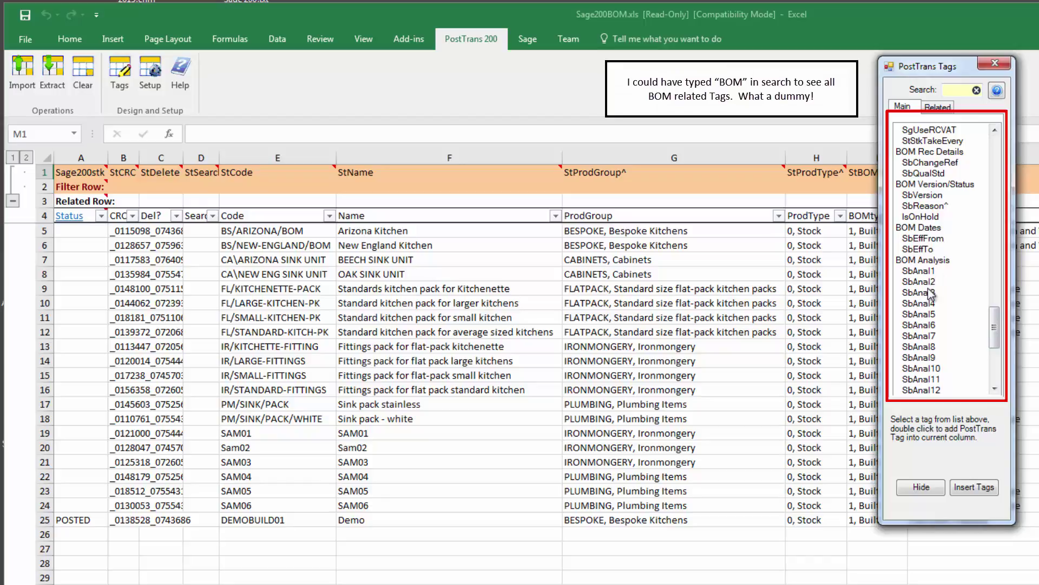
{"action": "left_click", "coordinate": [932, 173]}
{"action": "left_click_drag", "start_coordinate": [994, 328], "coordinate": [994, 321]}
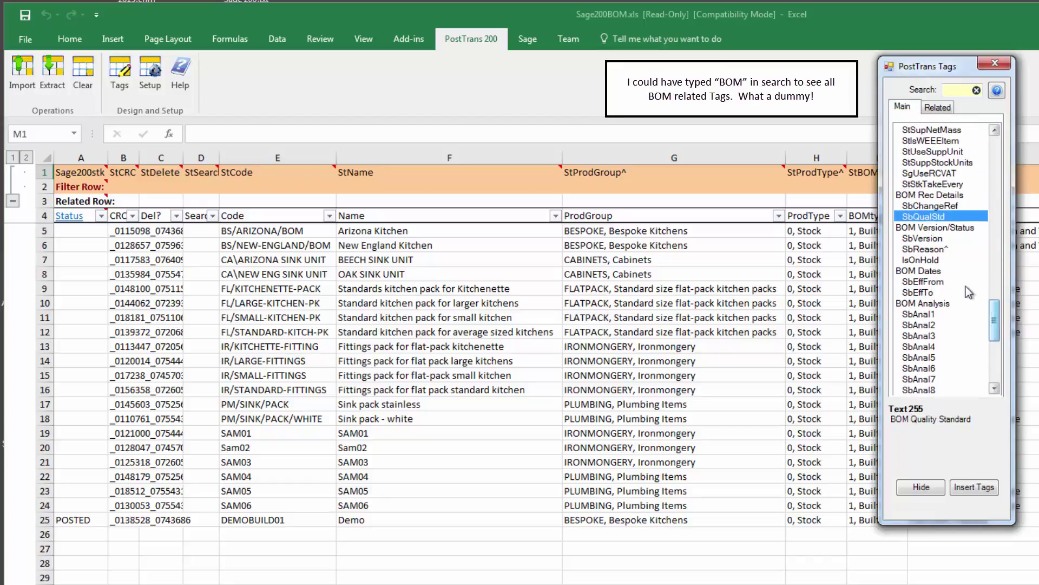
{"action": "double_click", "coordinate": [930, 206]}
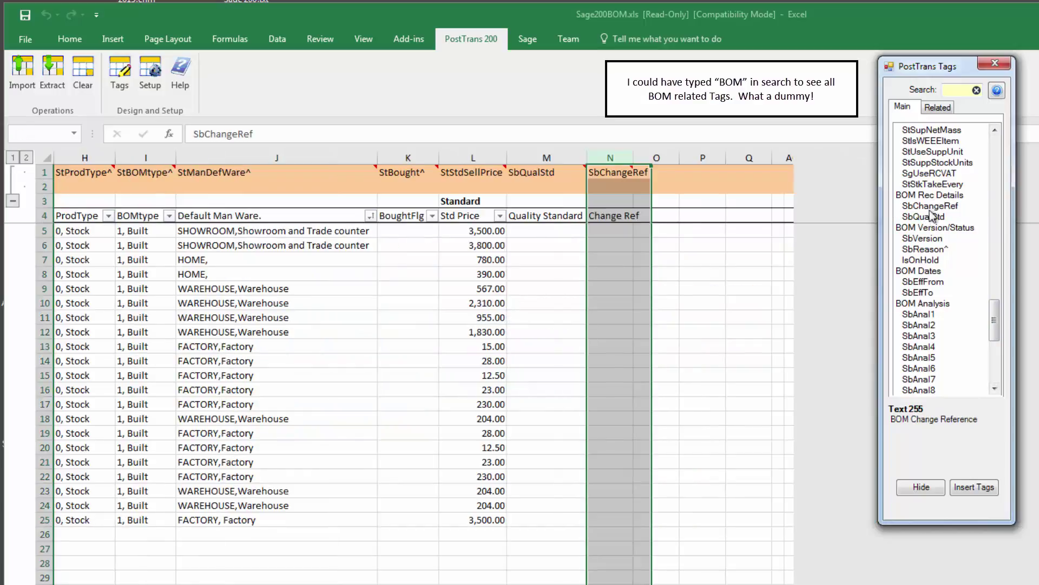
{"action": "left_click", "coordinate": [920, 487]}
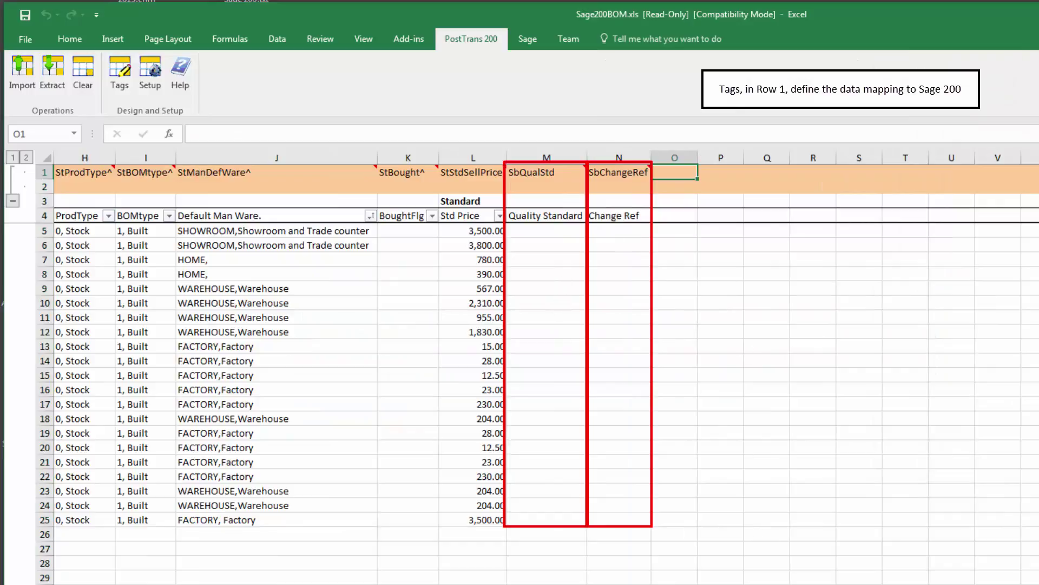
{"action": "scroll", "coordinate": [541, 373], "scroll_direction": "left", "scroll_amount": 7}
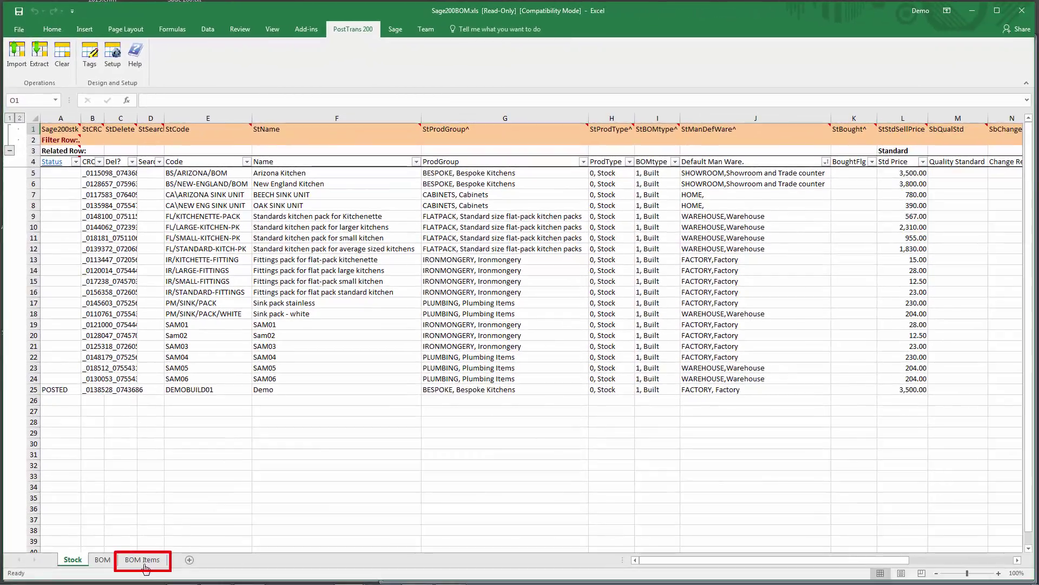
Step: Show the BOM Items sheet, switch to Sage 200 and review the components and operations of the BS/ARIZONA/BOM record
{"action": "left_click", "coordinate": [146, 561]}
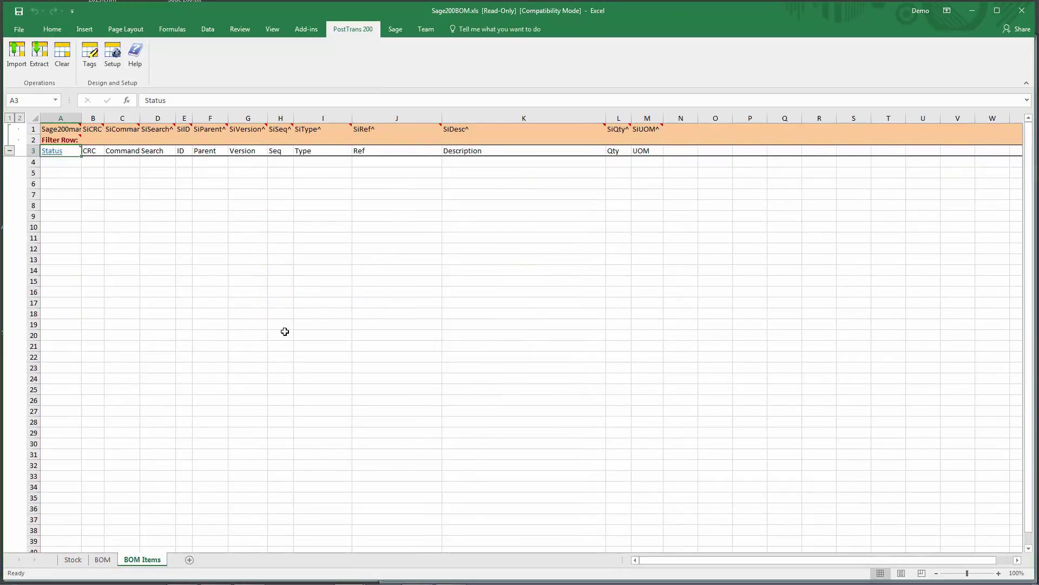
{"action": "left_click", "coordinate": [417, 358]}
{"action": "key", "text": "alt+Tab"}
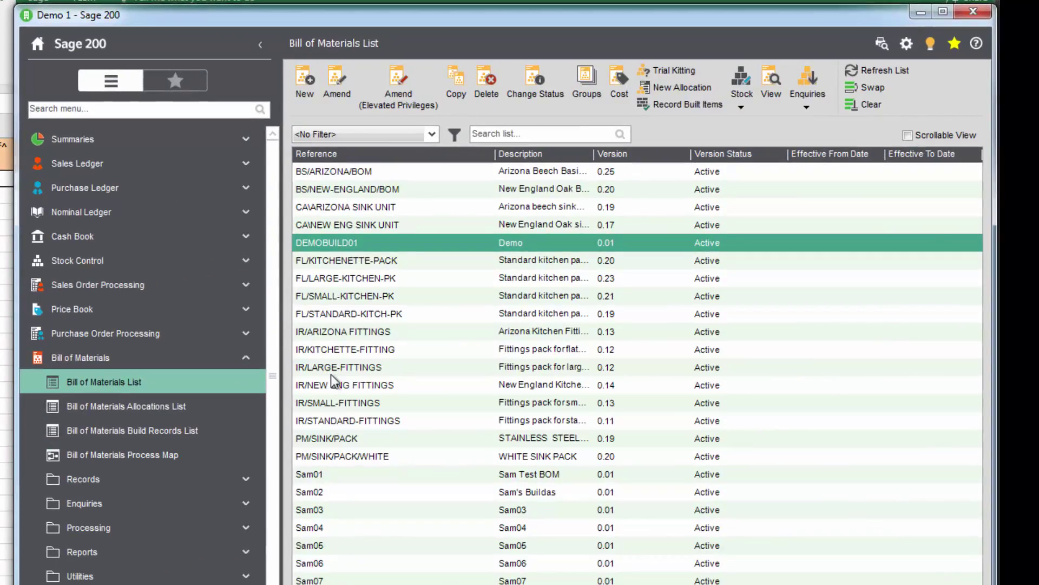
{"action": "left_click", "coordinate": [365, 173]}
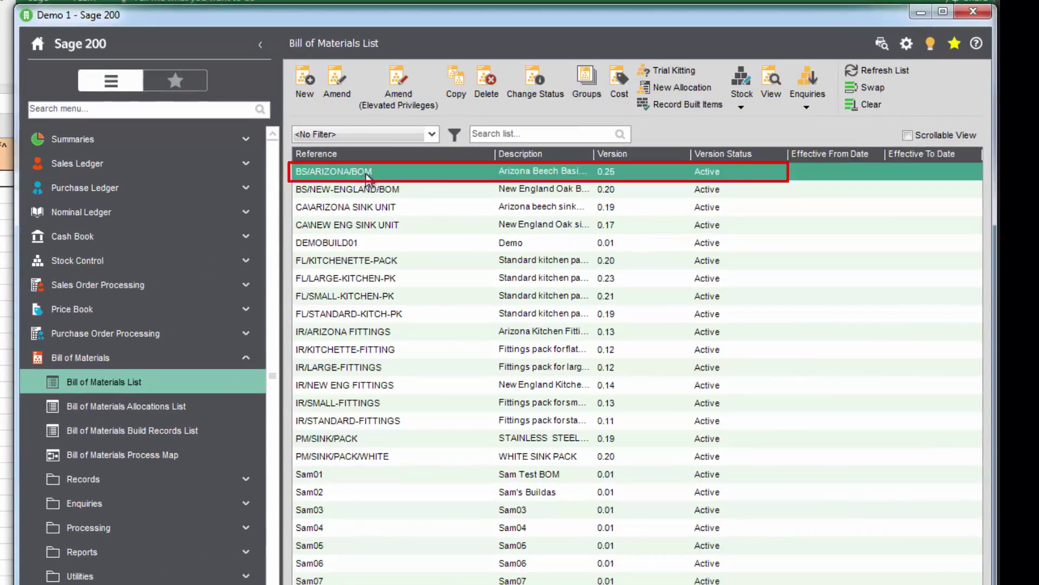
{"action": "double_click", "coordinate": [365, 173]}
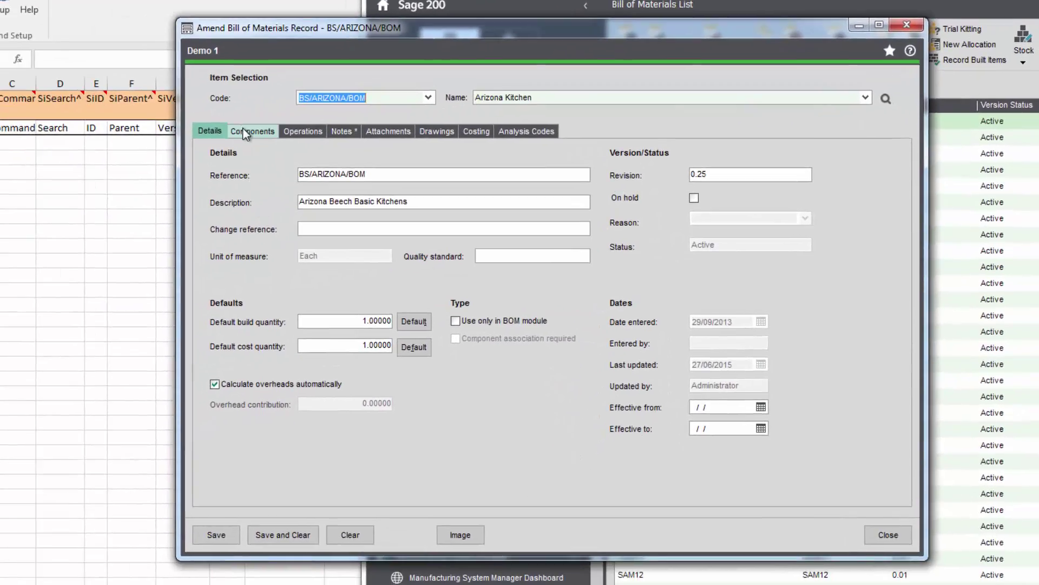
{"action": "left_click", "coordinate": [246, 132]}
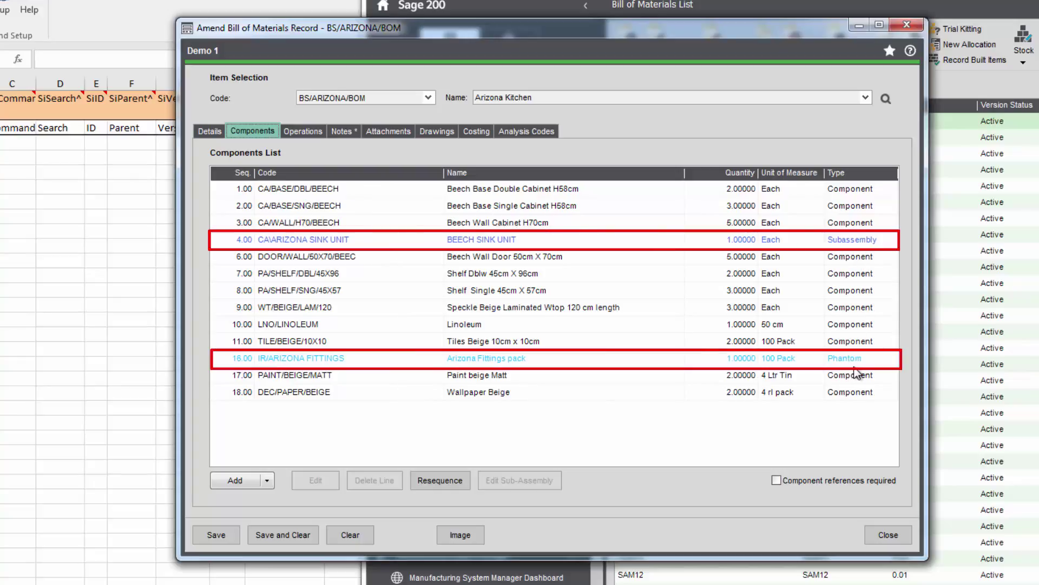
{"action": "left_click", "coordinate": [310, 133]}
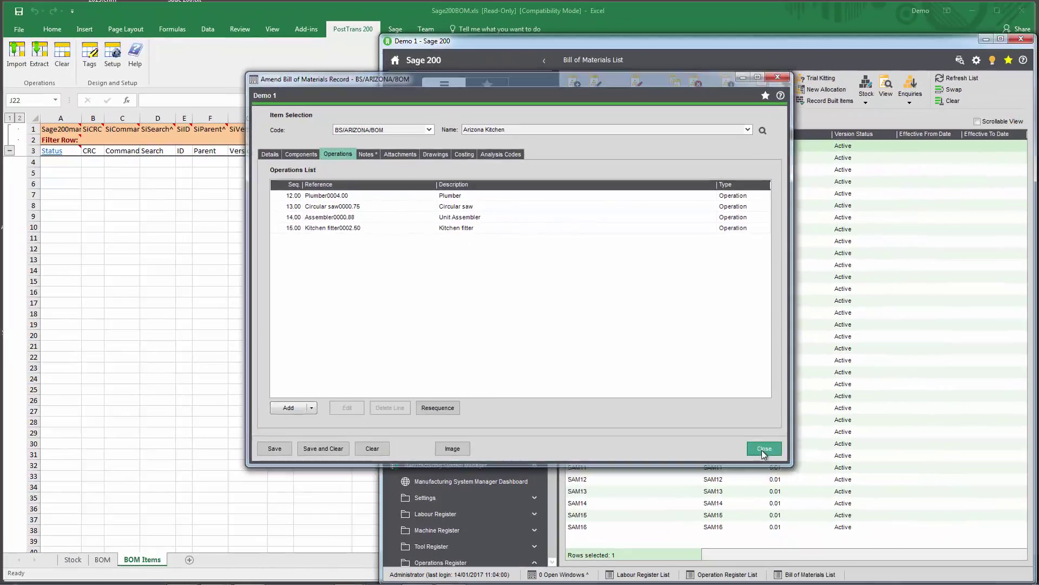
{"action": "left_click", "coordinate": [764, 449]}
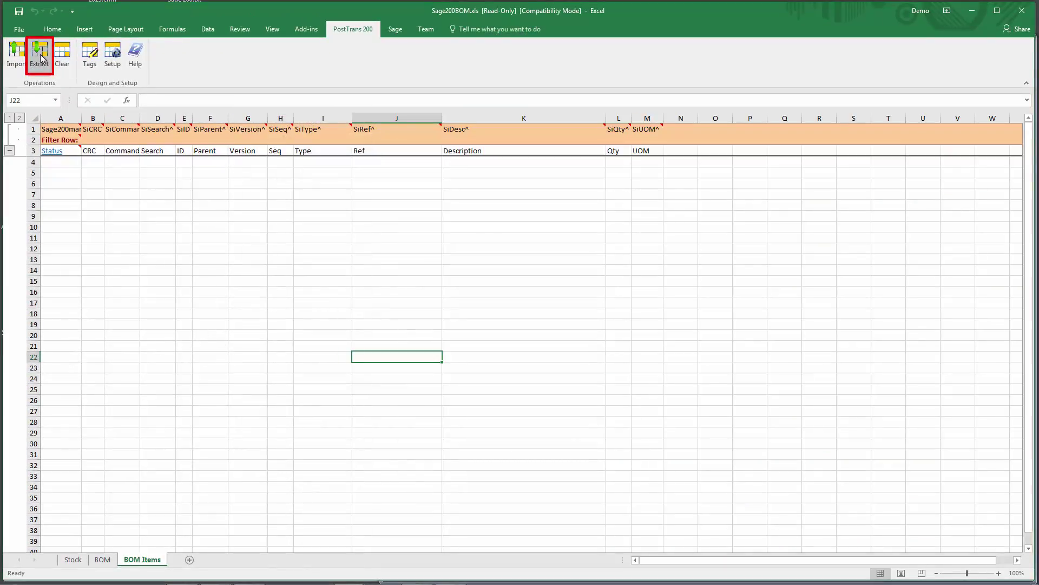
Step: Extract the BS/ARIZONA/BOM items with their subassemblies into the BOM Items sheet, finding the code by "bs" and overwriting all existing rows
{"action": "left_click", "coordinate": [41, 59]}
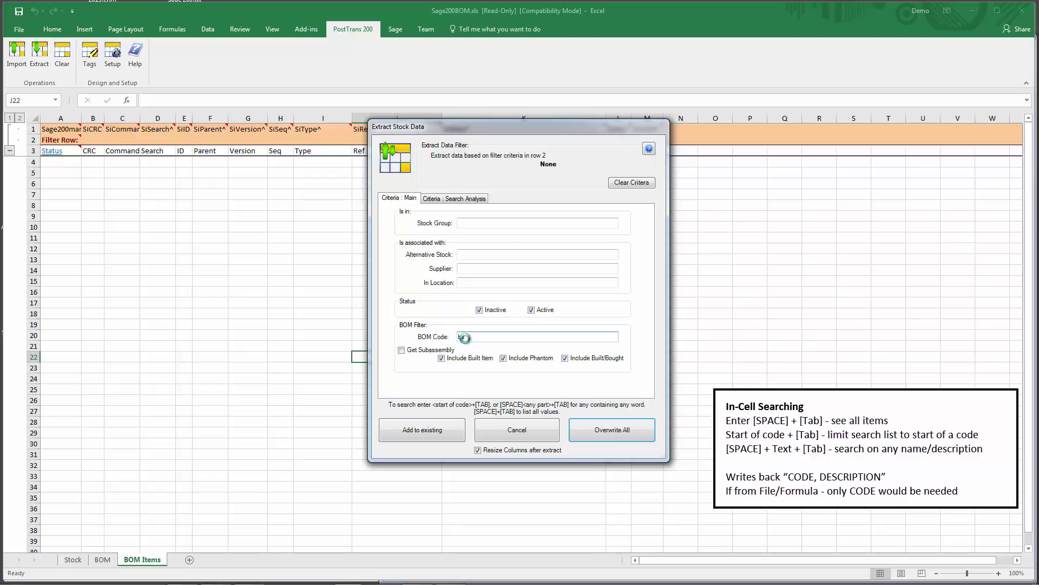
{"action": "left_click", "coordinate": [464, 338]}
{"action": "type", "text": "bs"}
{"action": "key", "text": "Tab"}
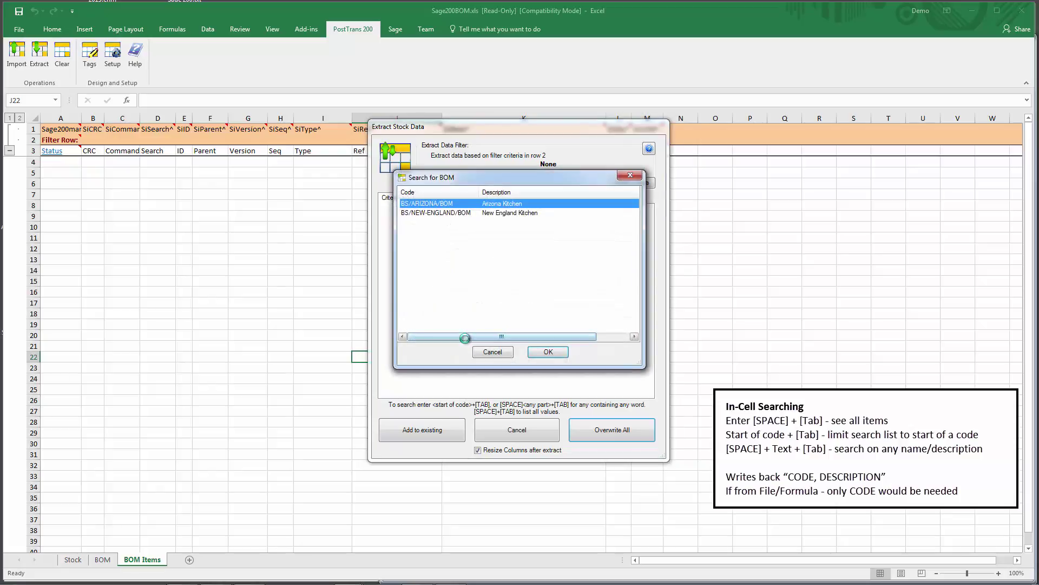
{"action": "key", "text": "Return"}
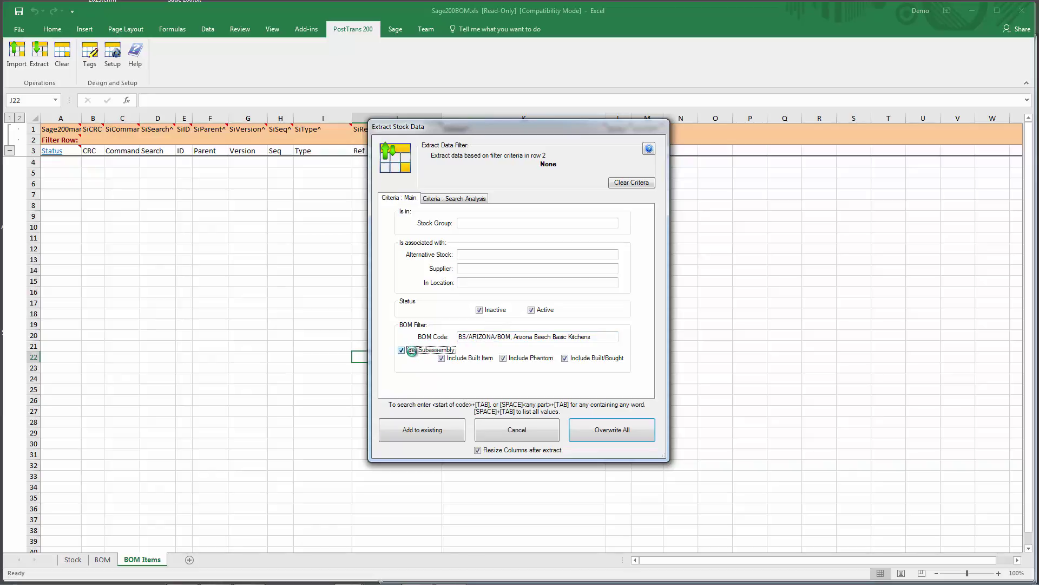
{"action": "left_click", "coordinate": [597, 431]}
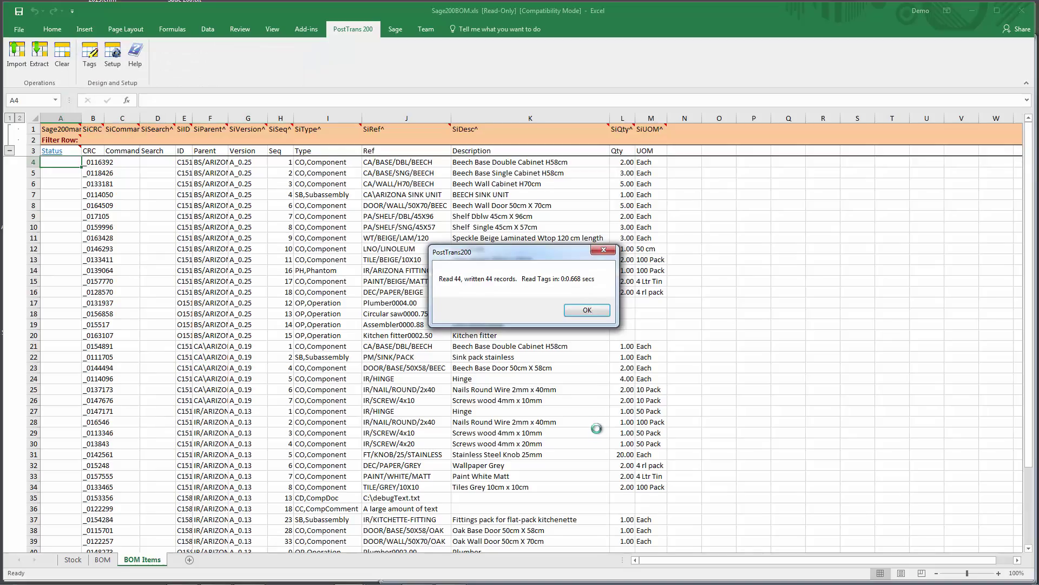
{"action": "left_click", "coordinate": [587, 311]}
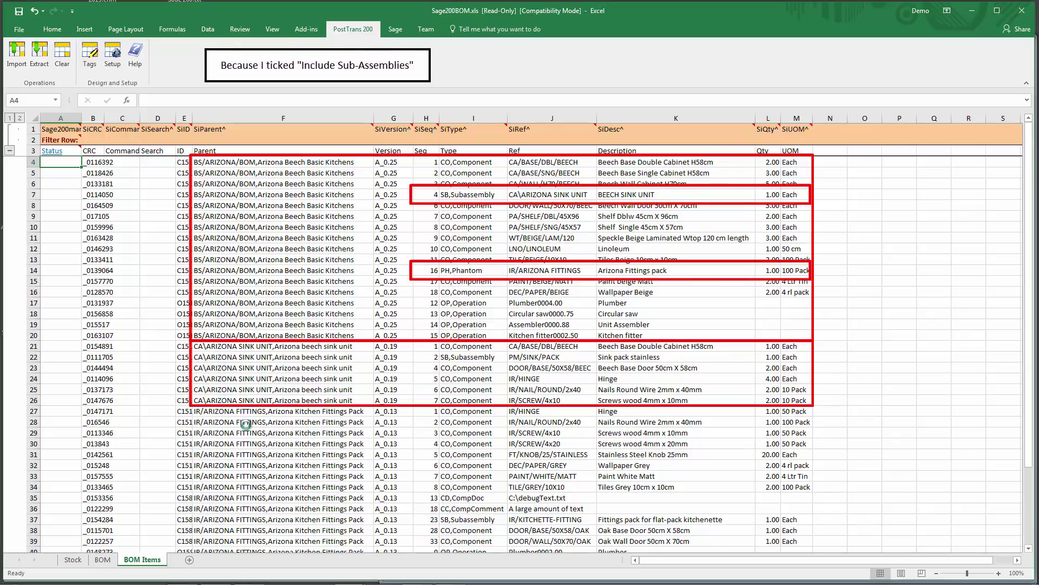
Step: Examine the extracted rows for the IR/ARIZONA FITTINGS, CA\ARIZONA SINK UNIT and PM/SINK/PACK subassemblies
{"action": "left_click_drag", "start_coordinate": [227, 422], "coordinate": [220, 468]}
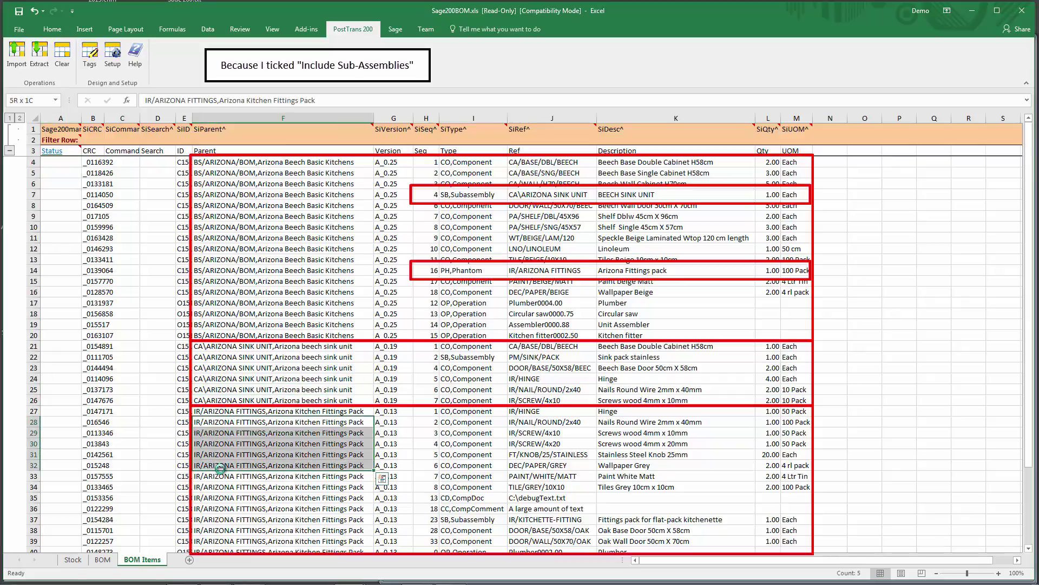
{"action": "left_click", "coordinate": [237, 455]}
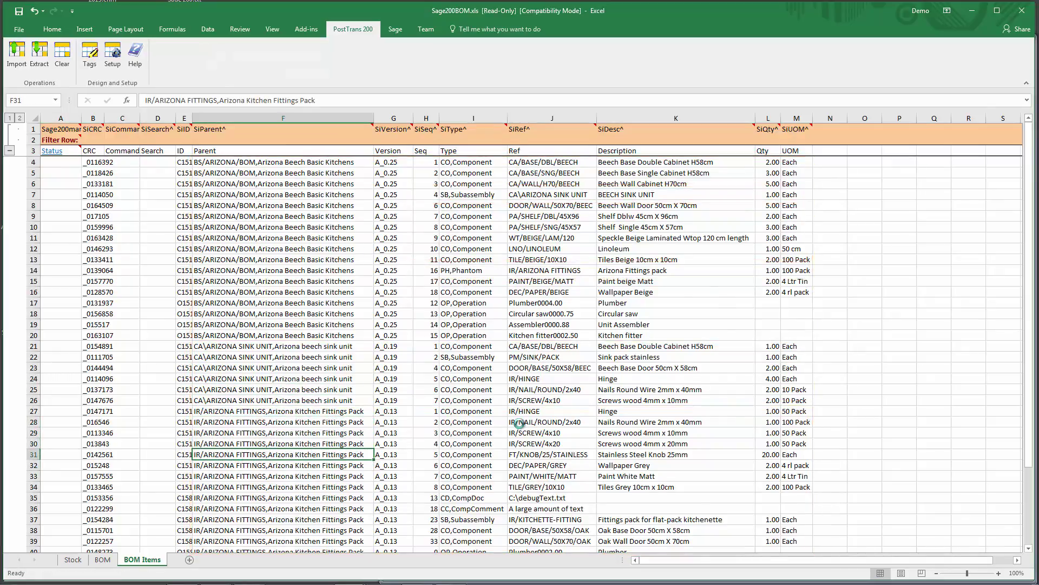
{"action": "scroll", "coordinate": [519, 423], "scroll_direction": "down", "scroll_amount": 3}
{"action": "scroll", "coordinate": [518, 423], "scroll_direction": "up", "scroll_amount": 1}
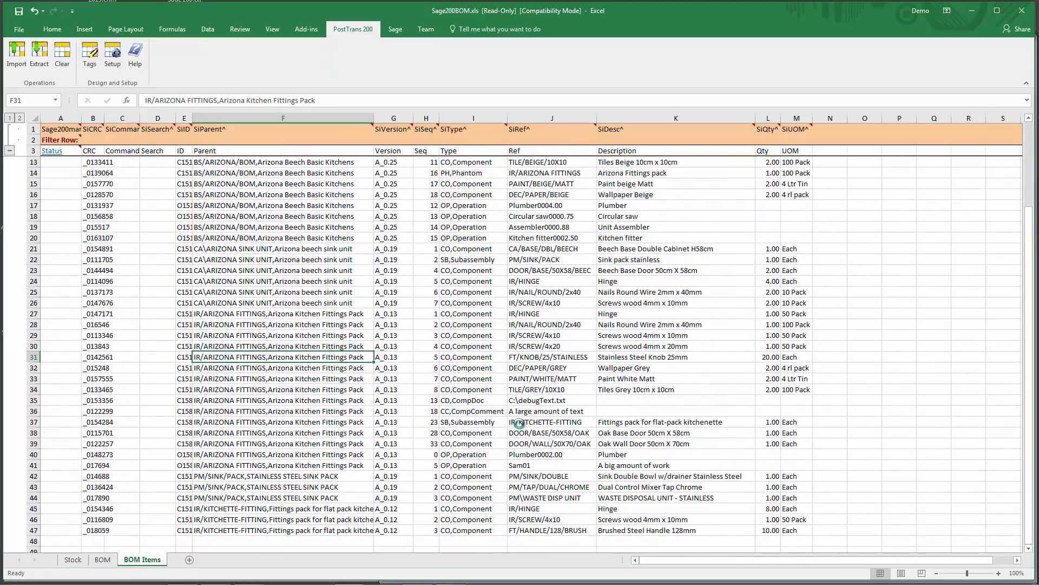
{"action": "left_click", "coordinate": [304, 262]}
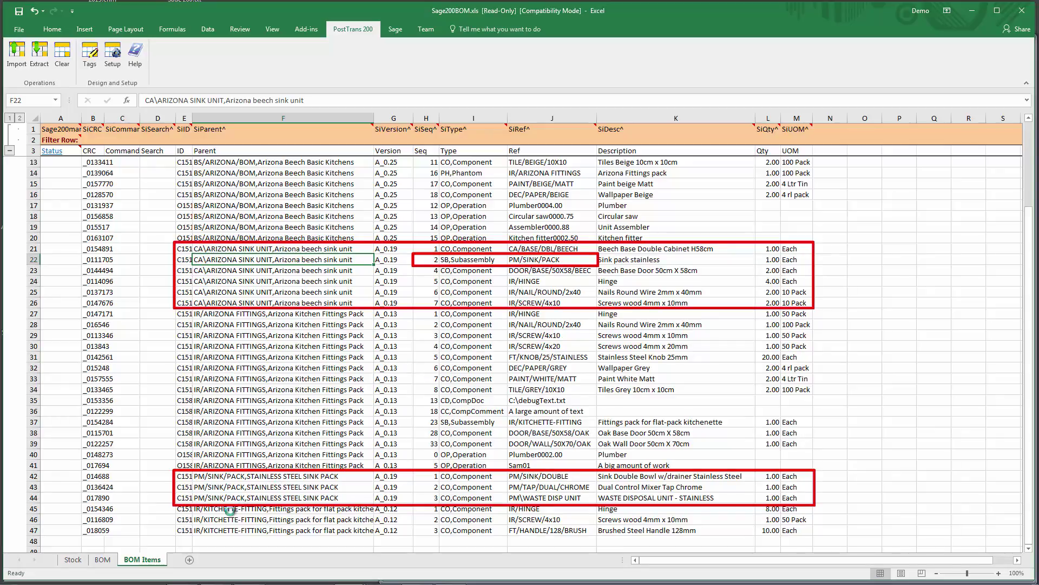
{"action": "left_click", "coordinate": [236, 479]}
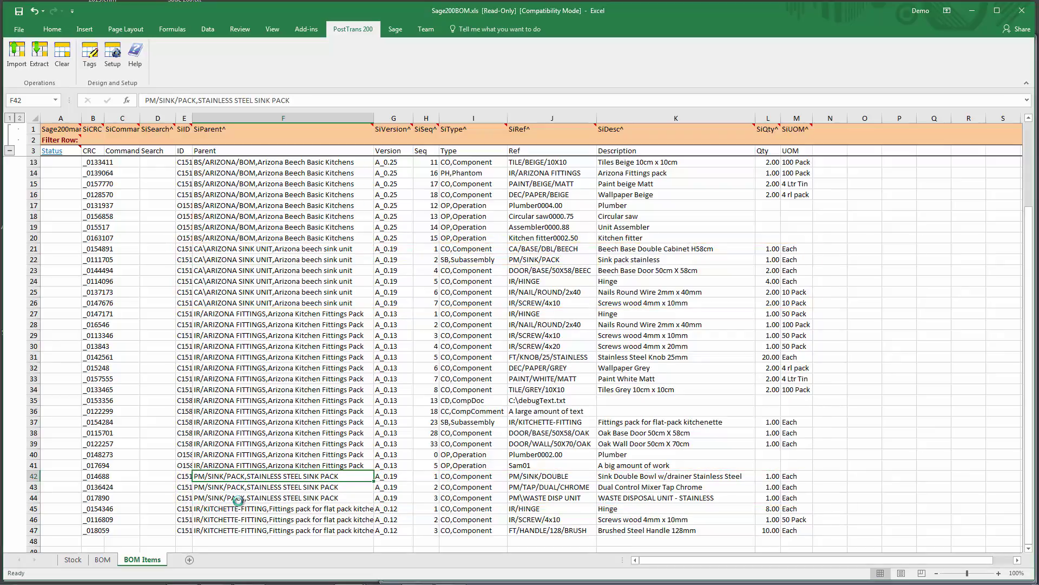
{"action": "scroll", "coordinate": [303, 433], "scroll_direction": "up", "scroll_amount": 3}
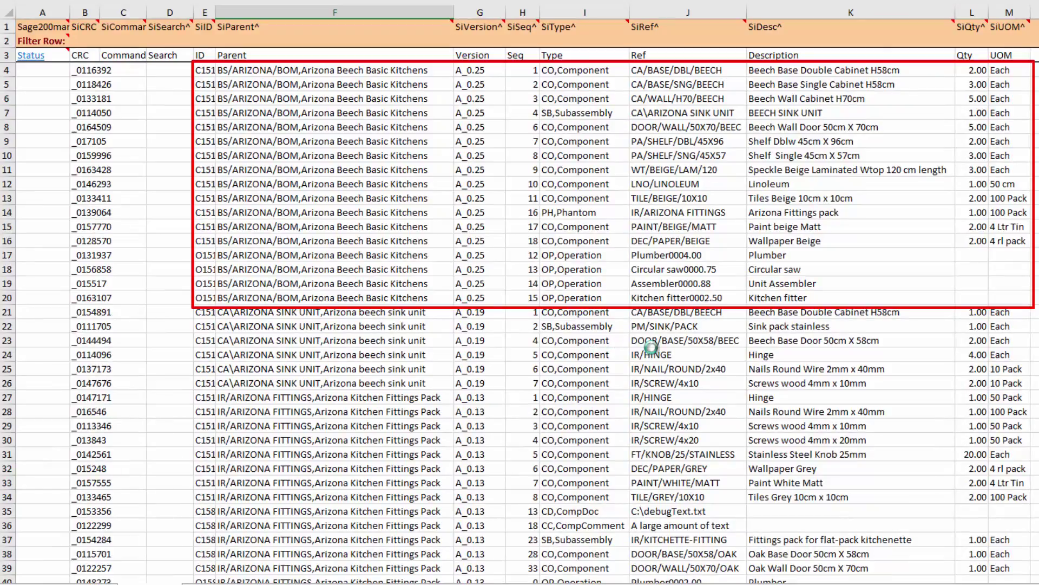
Step: In the BS/ARIZONA/BOM items, set the quantity of BEECH SINK UNIT to 4 and of Tiles Beige 10cm x 10cm to 7
{"action": "left_click", "coordinate": [966, 159]}
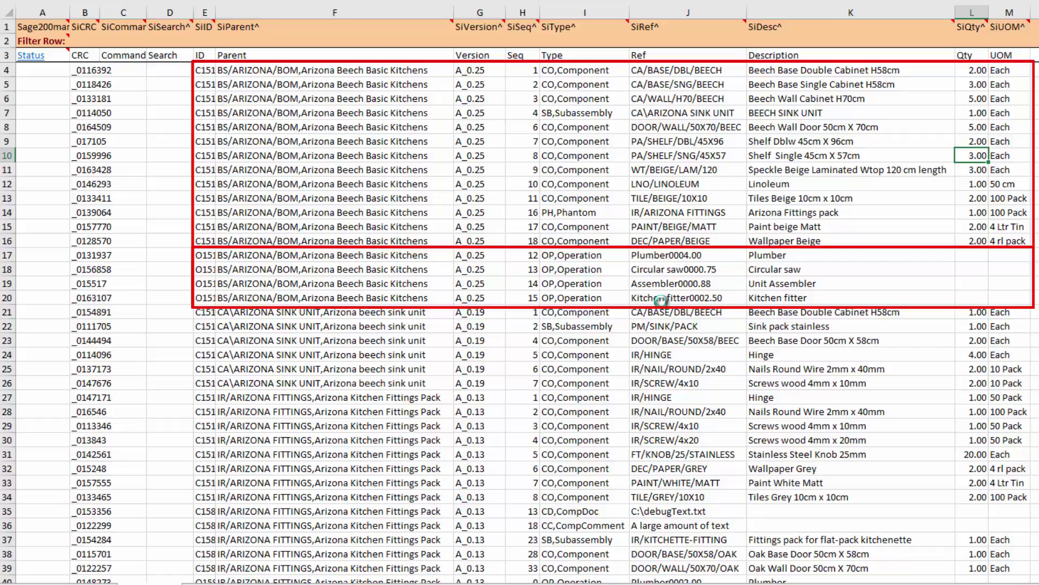
{"action": "left_click", "coordinate": [972, 116]}
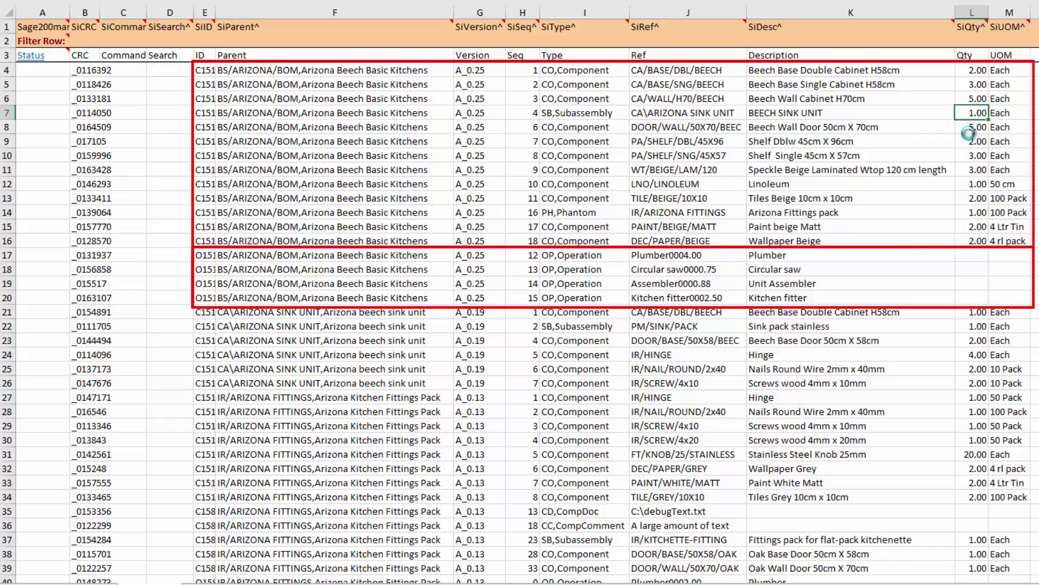
{"action": "type", "text": "4"}
{"action": "key", "text": "Return"}
{"action": "key", "text": "Return"}
{"action": "key", "text": "Return"}
{"action": "key", "text": "Return"}
{"action": "key", "text": "Return"}
{"action": "key", "text": "Return"}
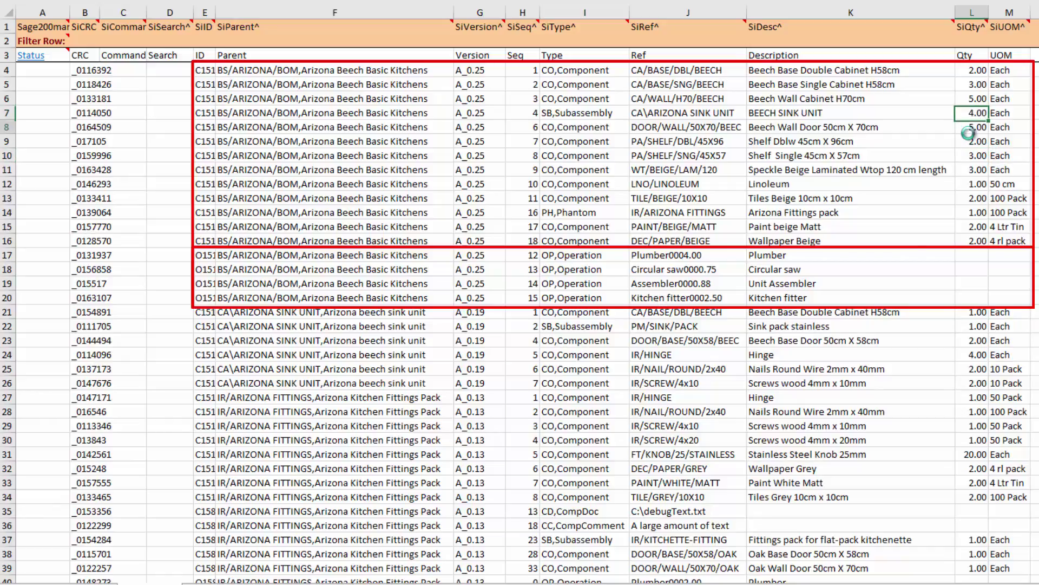
{"action": "type", "text": "2"}
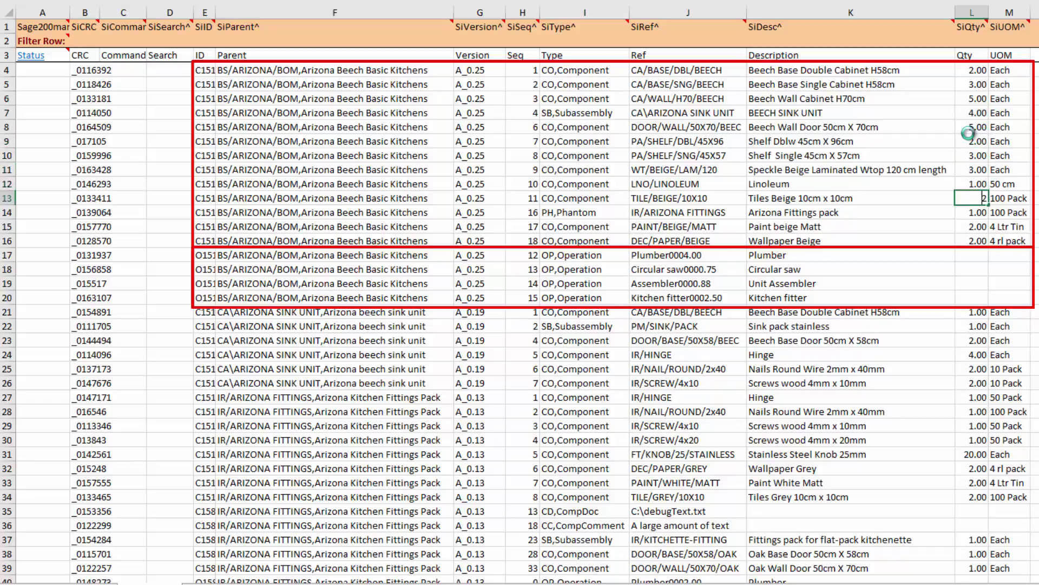
{"action": "key", "text": "Return"}
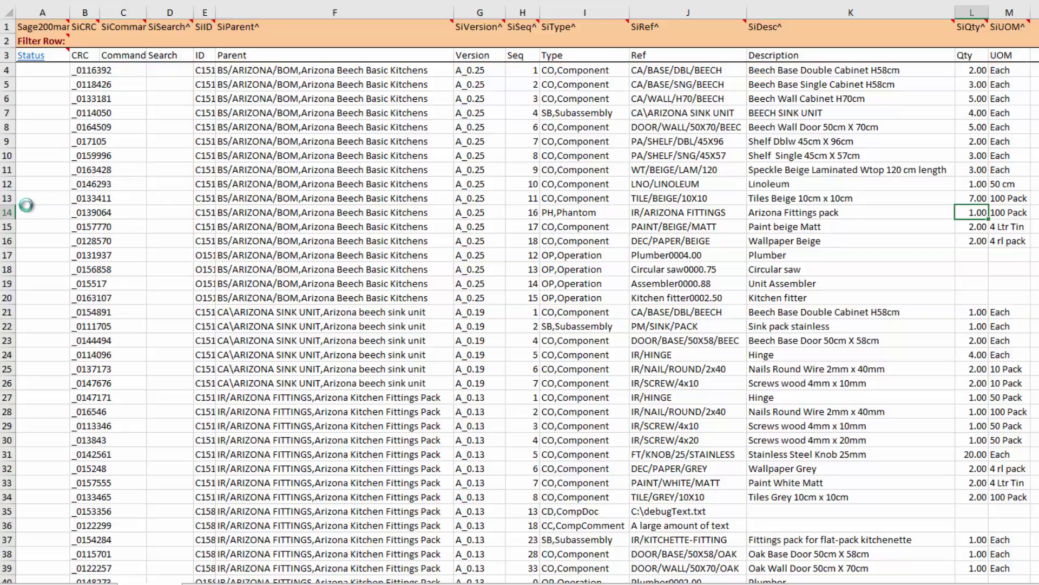
Step: Insert a row above the WT/BEIGE/LAM/120 line and fill it with component WW/DISWASHER/SLIM, found by searching for "ww/"
{"action": "right_click", "coordinate": [9, 170]}
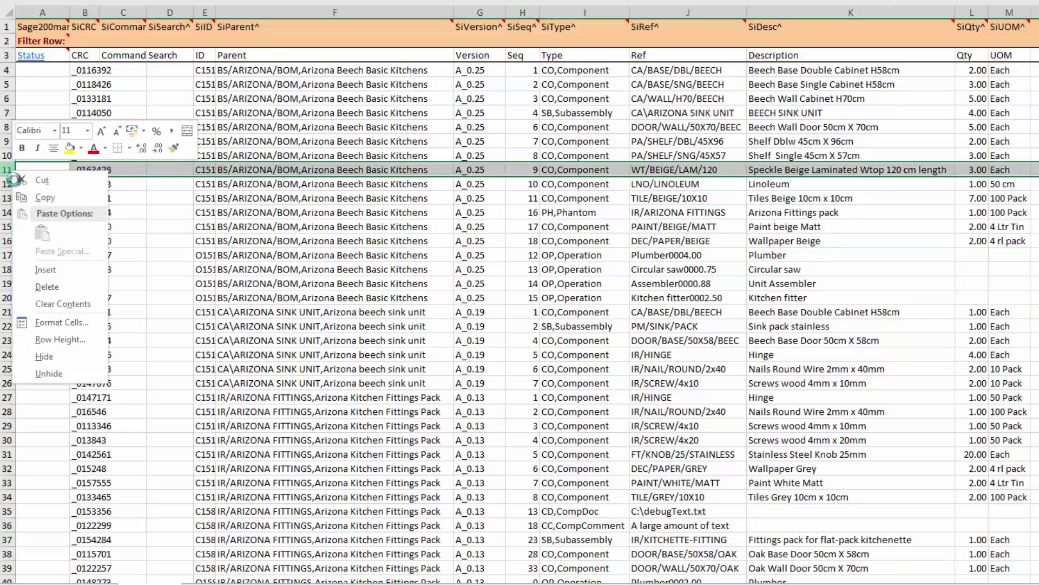
{"action": "left_click", "coordinate": [33, 268]}
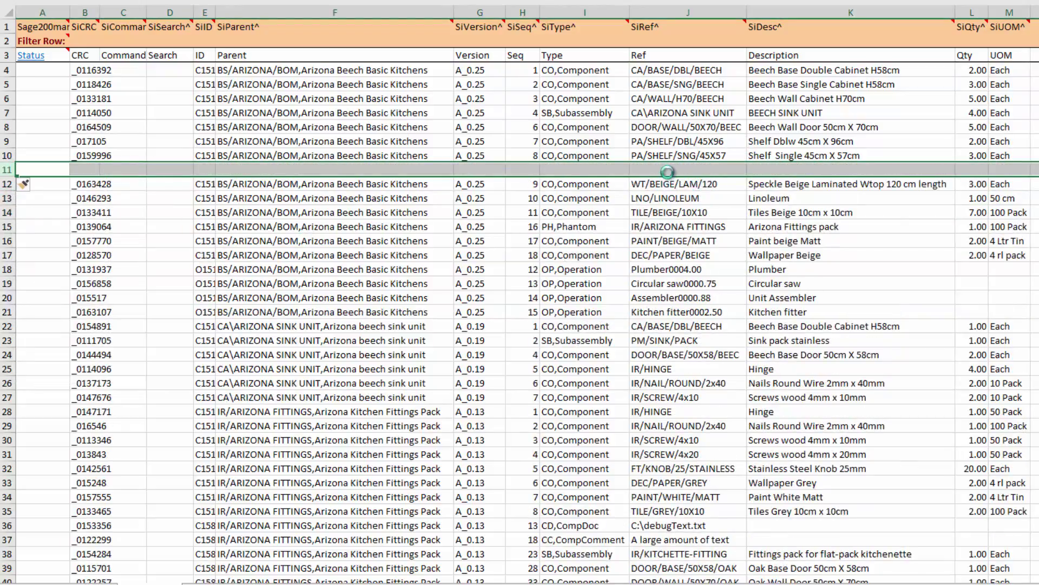
{"action": "left_click", "coordinate": [667, 171]}
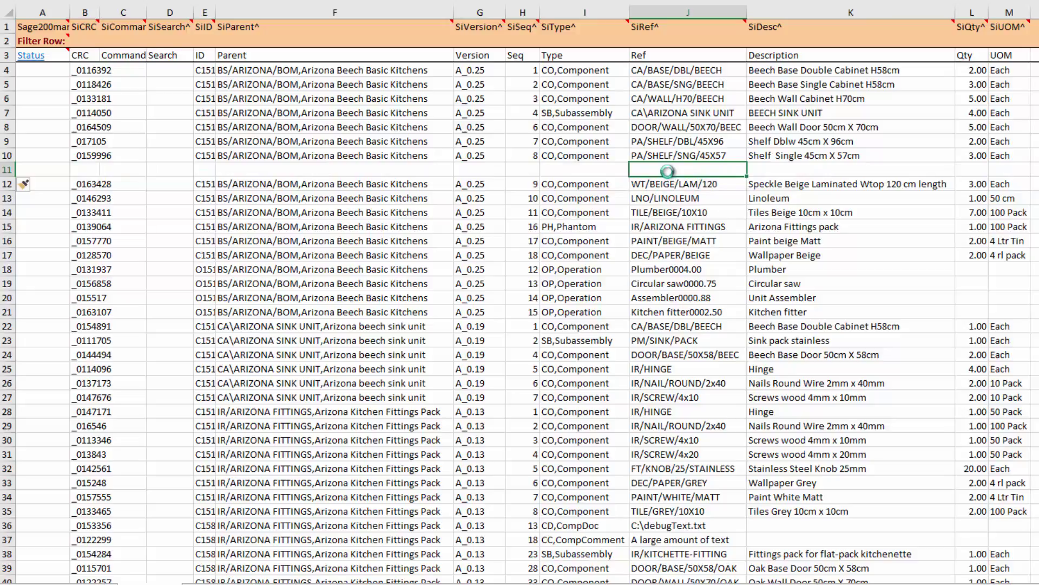
{"action": "type", "text": "ww/"}
{"action": "key", "text": "Tab"}
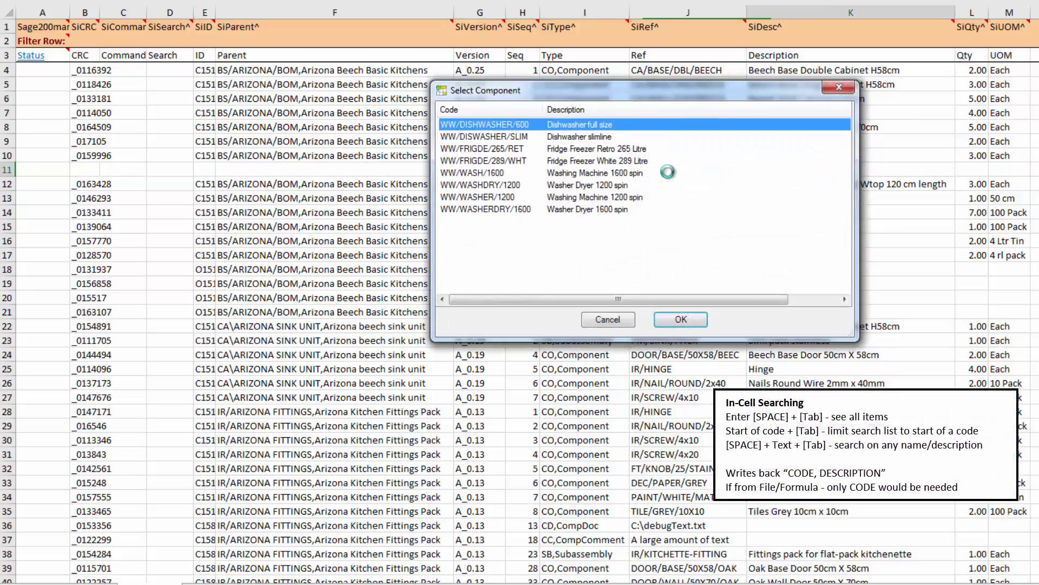
{"action": "key", "text": "Down"}
{"action": "key", "text": "Down"}
{"action": "key", "text": "Up"}
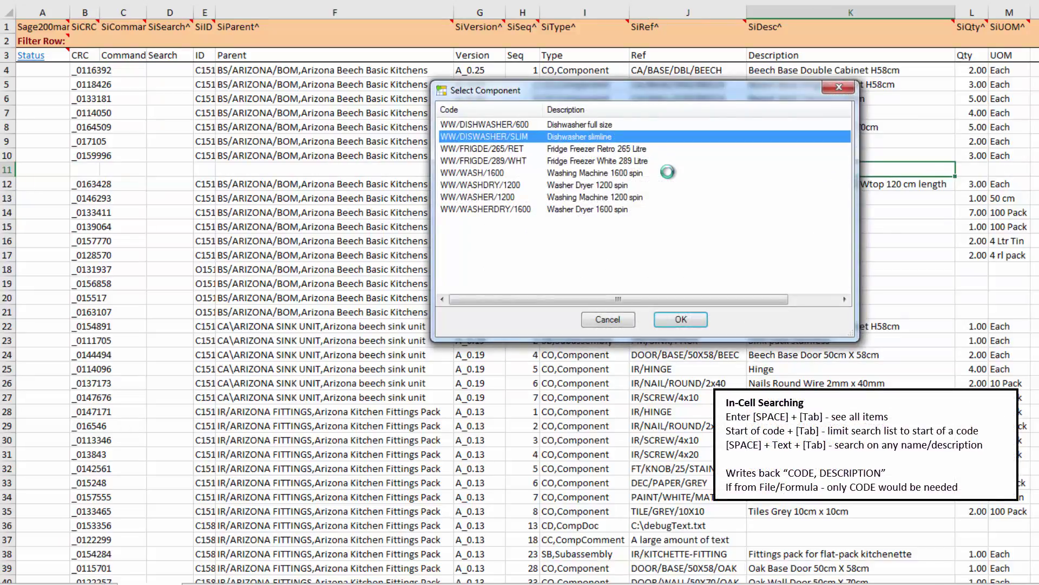
{"action": "key", "text": "Return"}
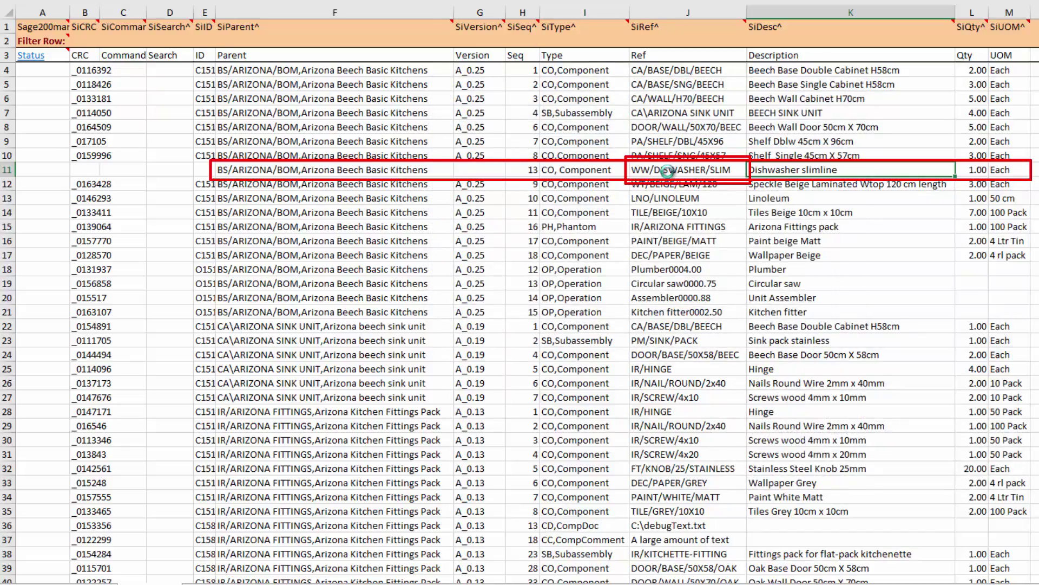
Step: Check the new dishwasher row's sequence, type and parent, and its place among the BS/ARIZONA/BOM rows
{"action": "left_click", "coordinate": [531, 176]}
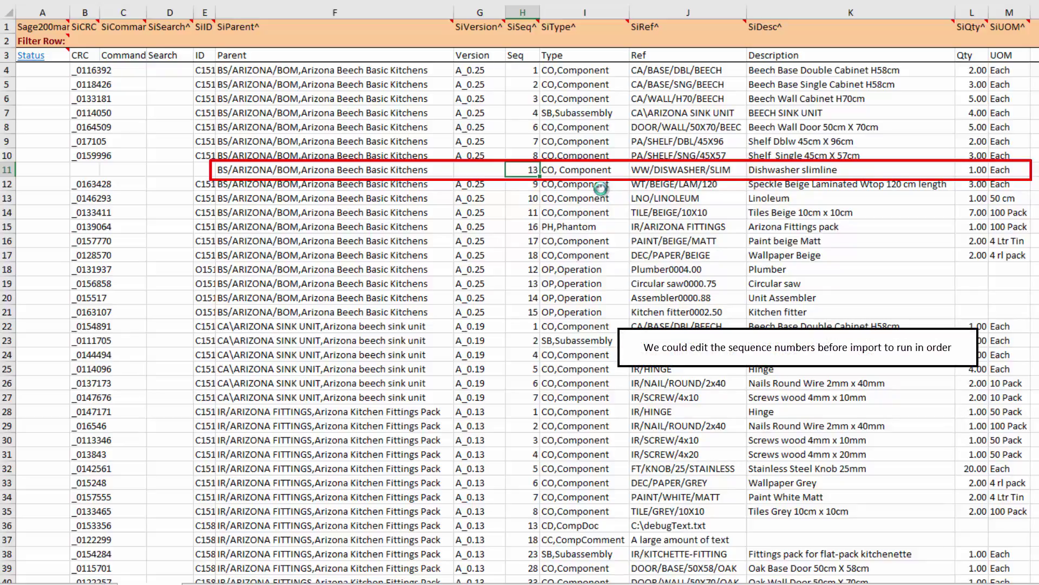
{"action": "left_click", "coordinate": [589, 169]}
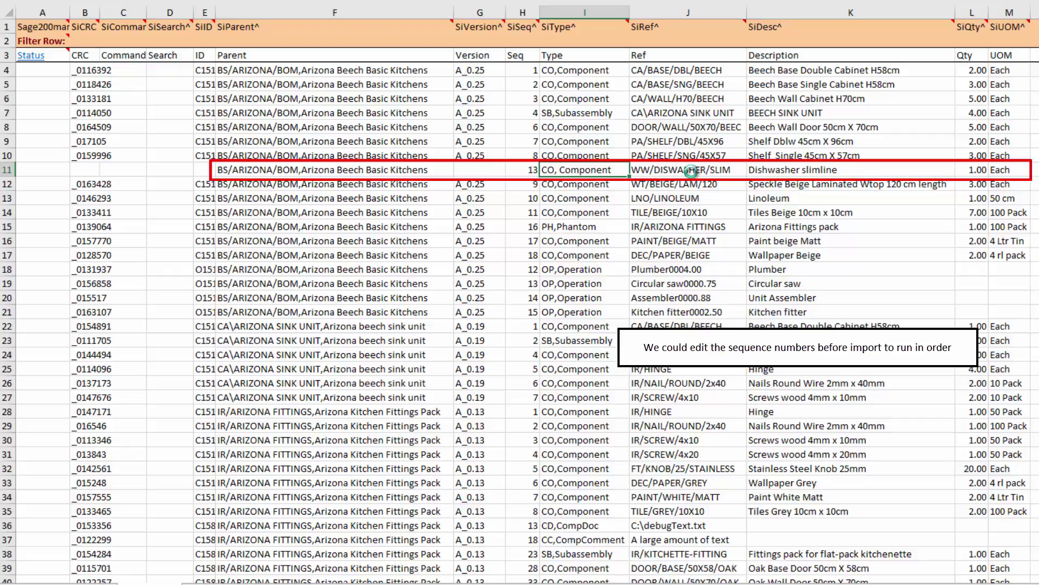
{"action": "left_click", "coordinate": [413, 171]}
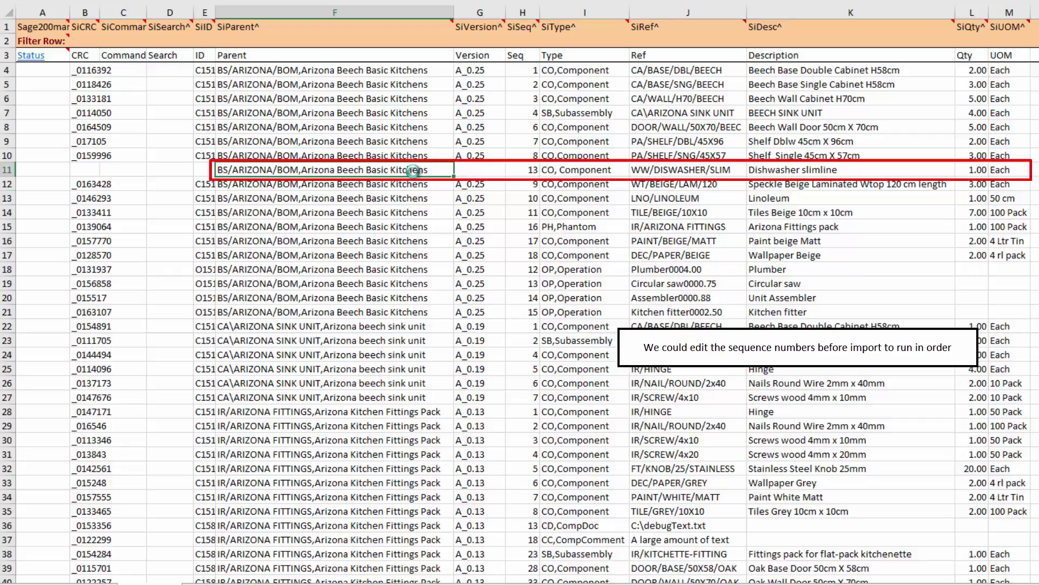
{"action": "mouse_move", "coordinate": [394, 71]}
{"action": "left_mouse_down"}
{"action": "mouse_move", "coordinate": [398, 223]}
{"action": "mouse_move", "coordinate": [388, 313]}
{"action": "left_mouse_up"}
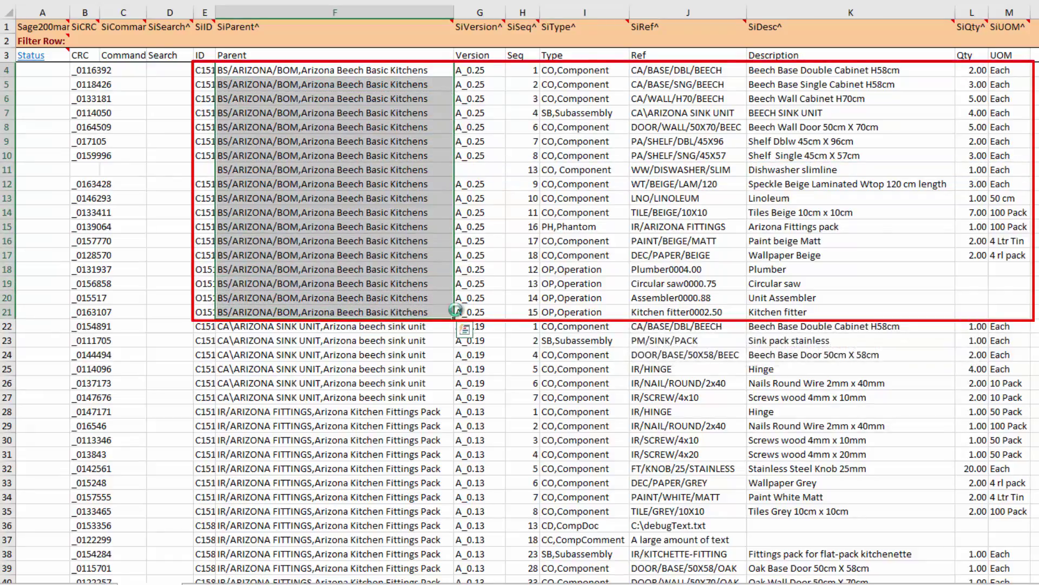
{"action": "left_click", "coordinate": [467, 103]}
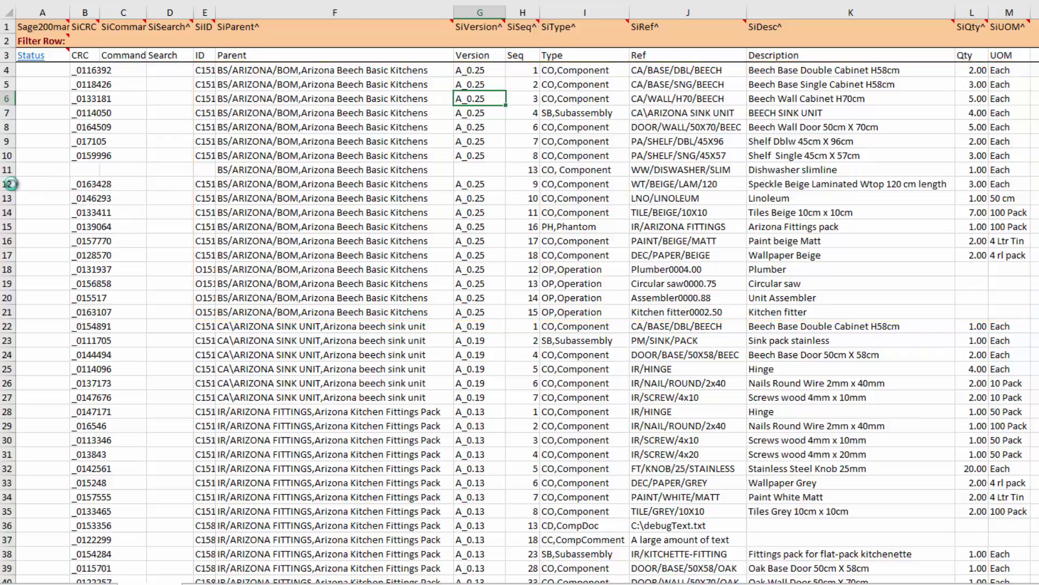
Step: Insert a blank row directly beneath the Dishwasher slimline row
{"action": "left_click", "coordinate": [8, 184]}
{"action": "right_click", "coordinate": [11, 184]}
{"action": "left_click", "coordinate": [35, 284]}
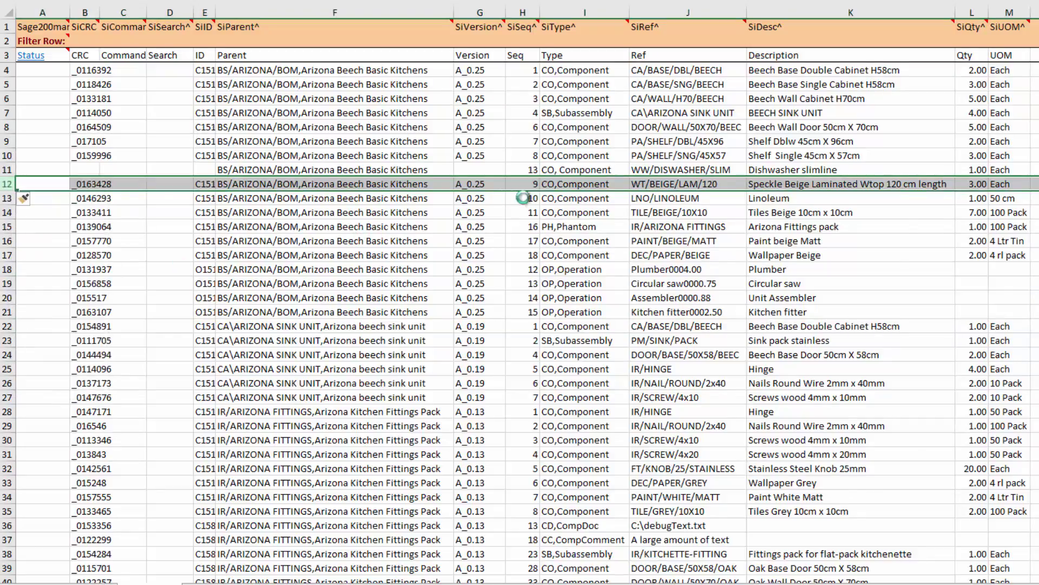
Step: Set the blank row's line type to CD, CompDoc and choose C:\AllownotImplemented.flg as its document
{"action": "left_click", "coordinate": [572, 185]}
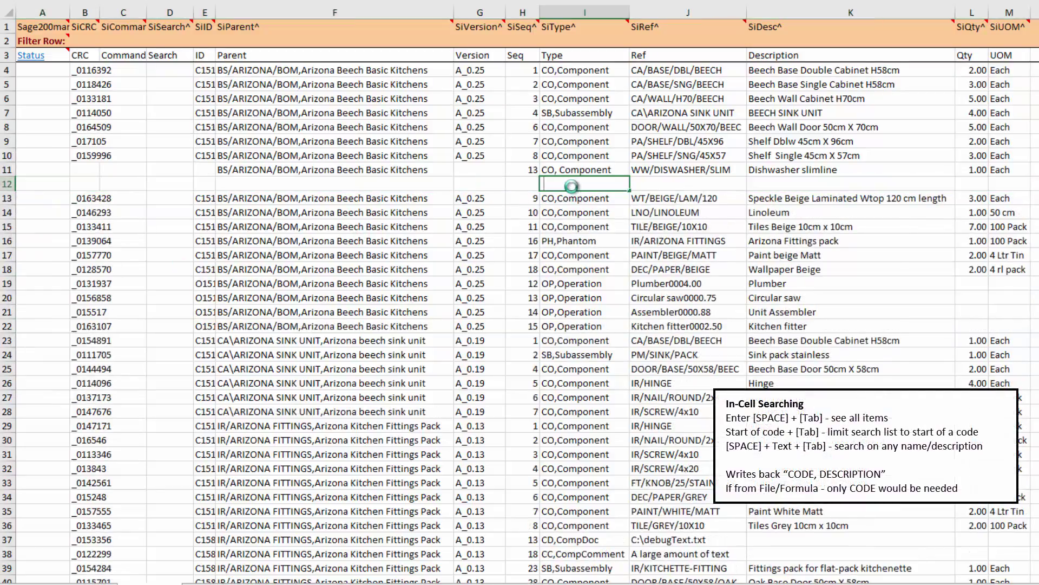
{"action": "key", "text": "Tab"}
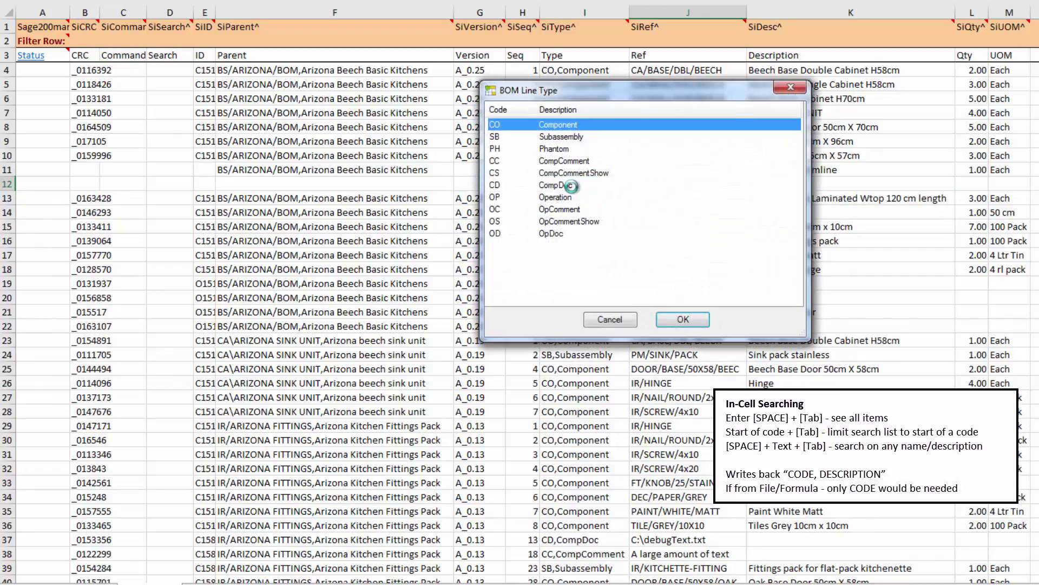
{"action": "key", "text": "Down"}
{"action": "key", "text": "Down"}
{"action": "key", "text": "Down"}
{"action": "key", "text": "Down"}
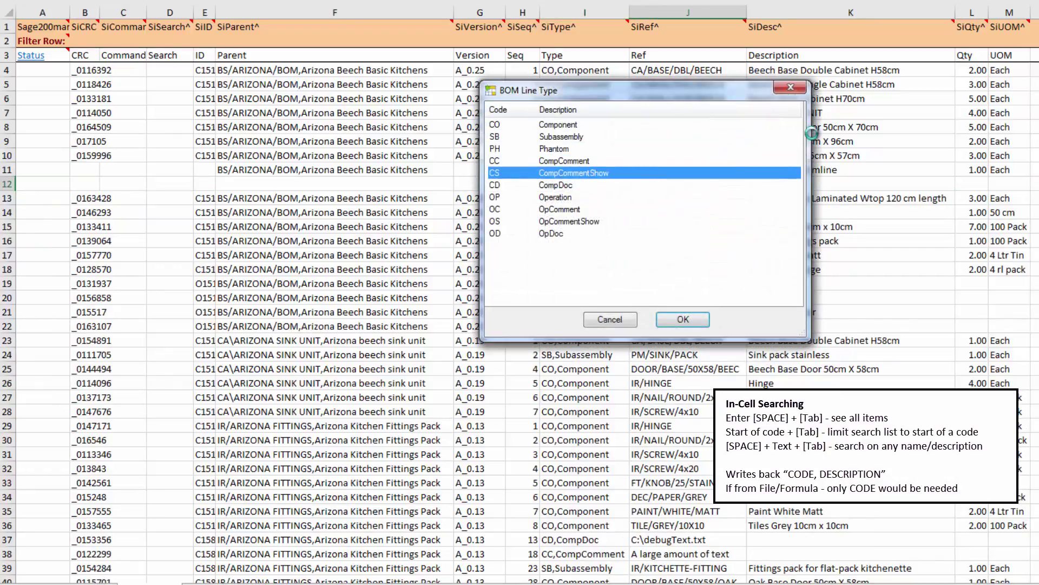
{"action": "key", "text": "Down"}
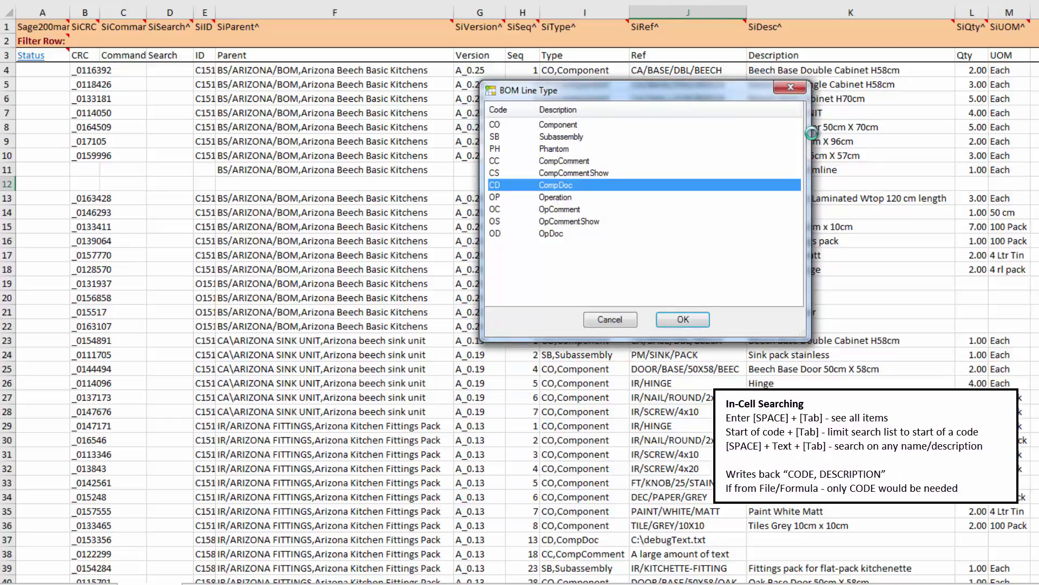
{"action": "key", "text": "Return"}
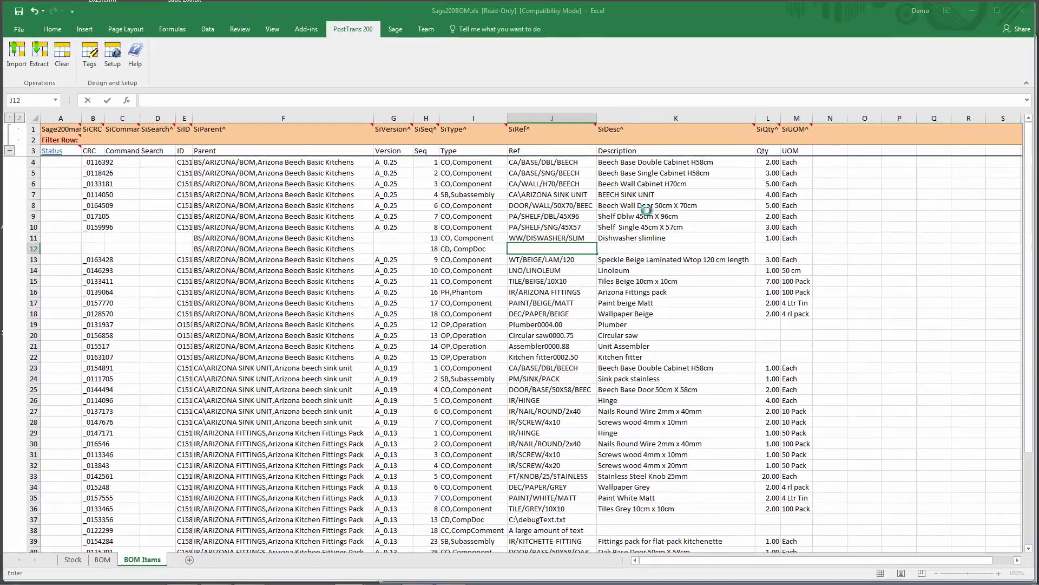
{"action": "key", "text": "Tab"}
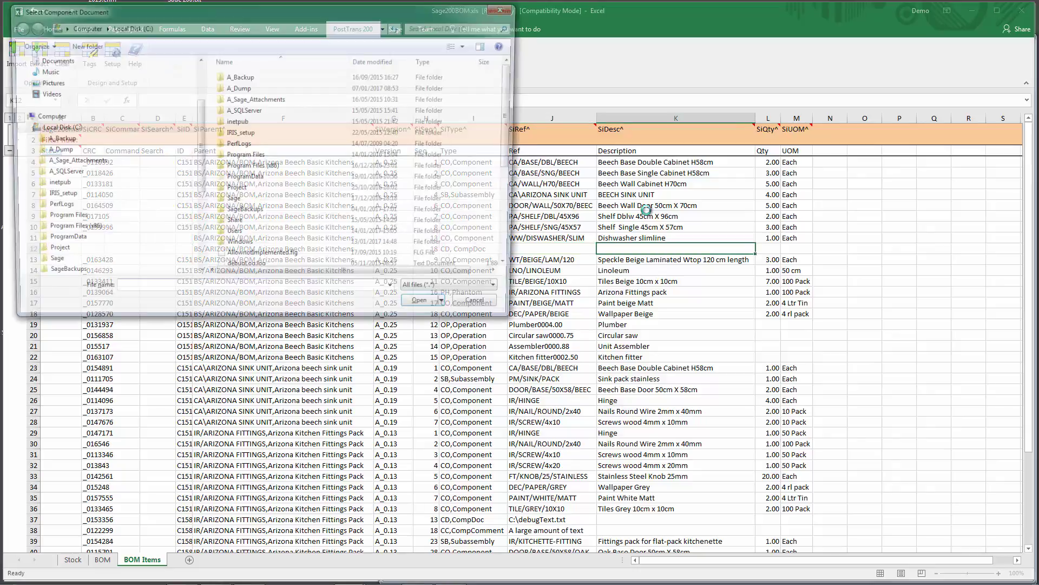
{"action": "double_click", "coordinate": [238, 258]}
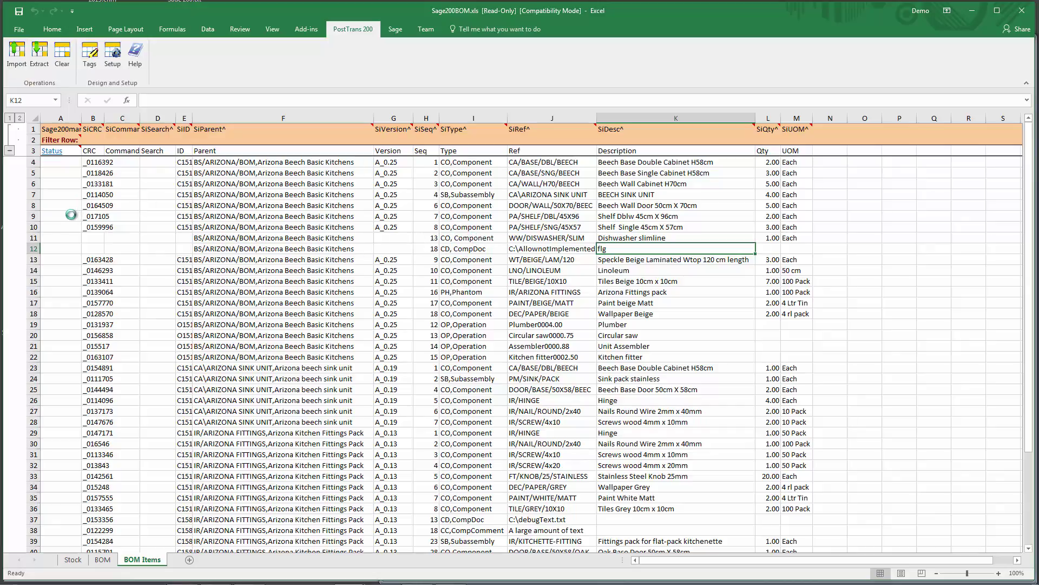
Step: Mark the PA/SHELF/DBL/45X96 line for deletion with the command X, and widen the Command column to show its full text
{"action": "left_click", "coordinate": [128, 215]}
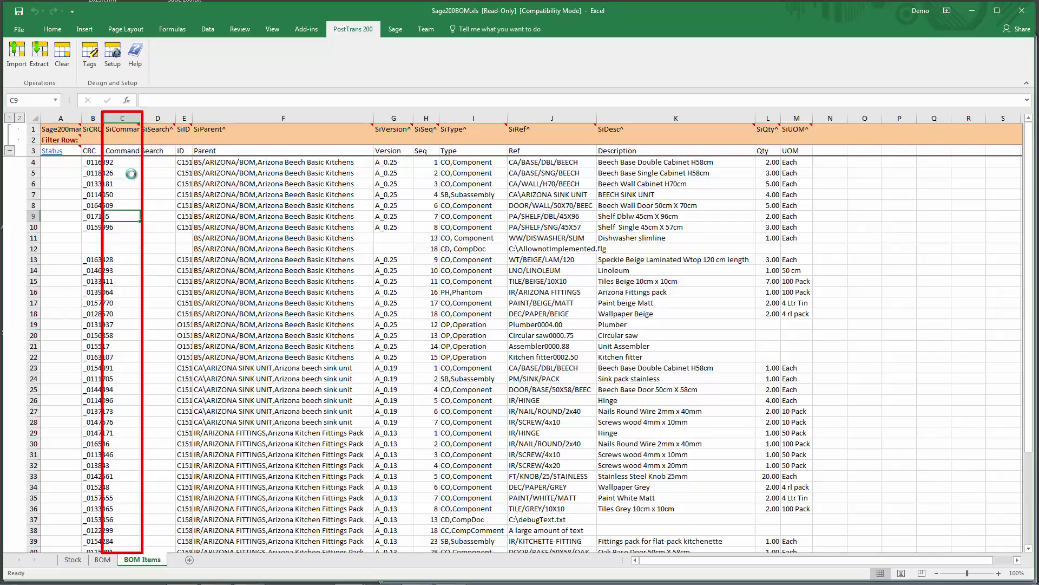
{"action": "type", "text": "a"}
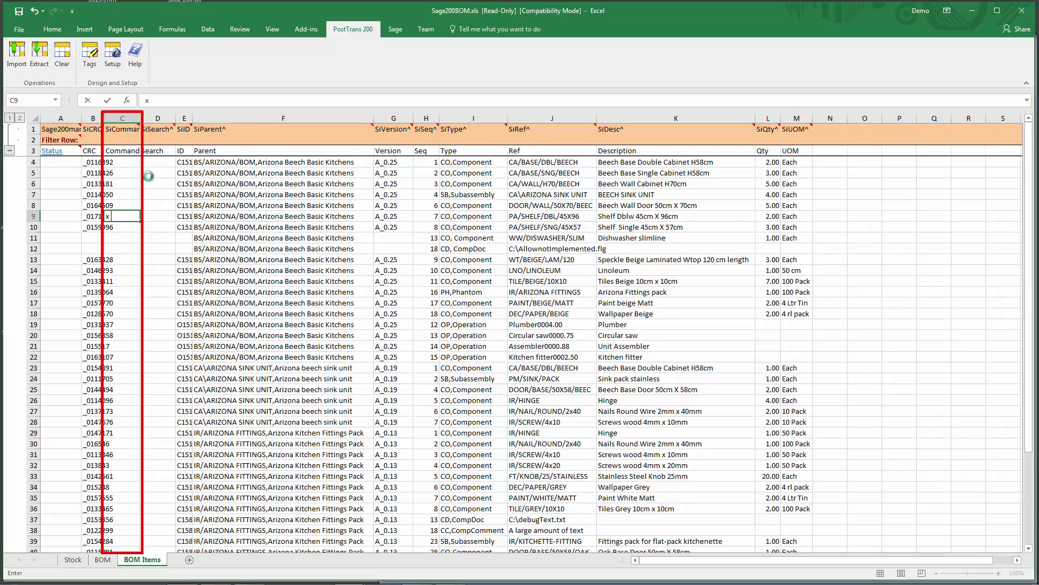
{"action": "key", "text": "Return"}
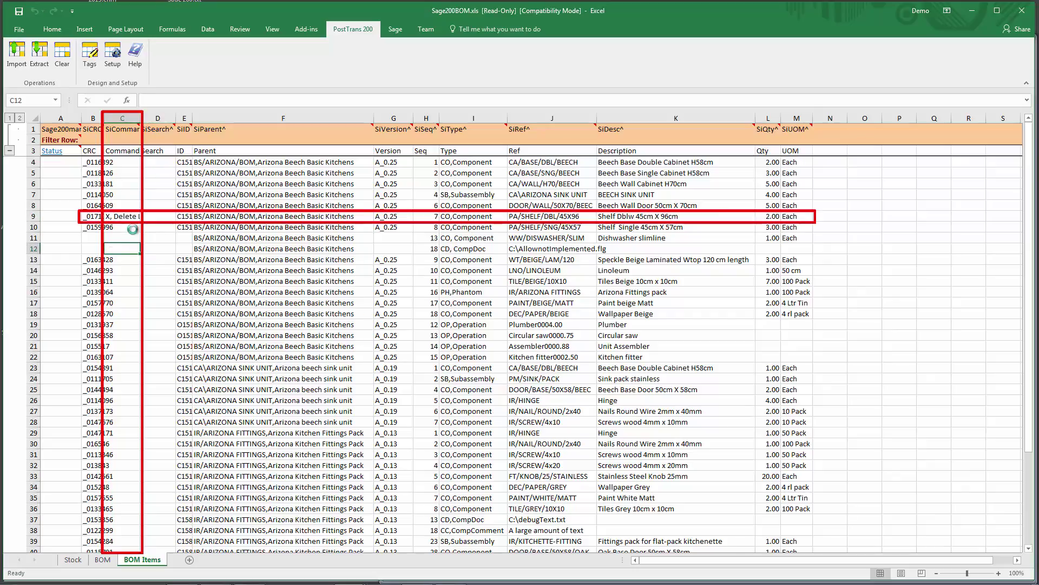
{"action": "left_click_drag", "start_coordinate": [142, 118], "coordinate": [167, 118]}
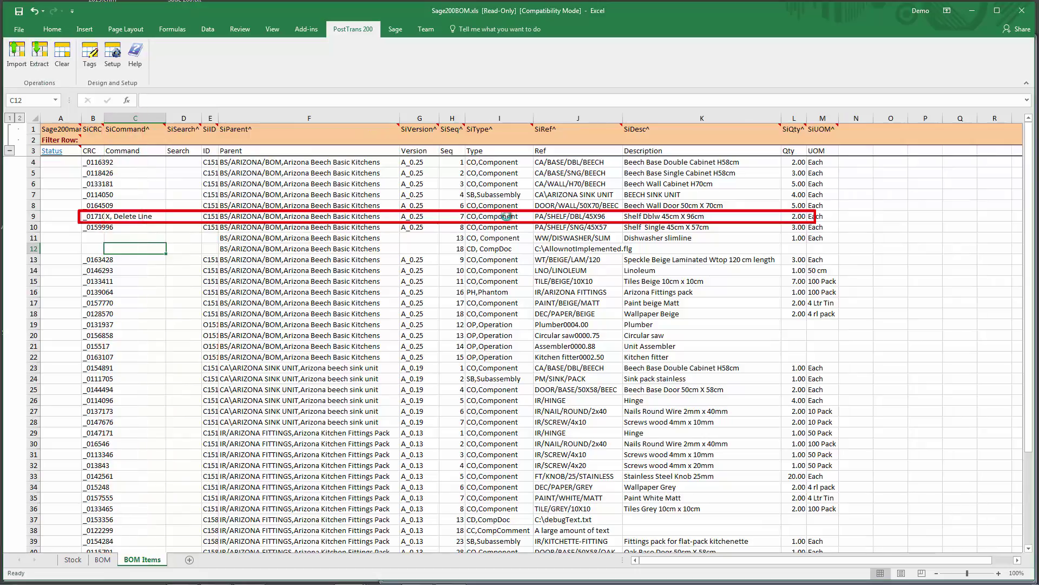
{"action": "left_click", "coordinate": [539, 216]}
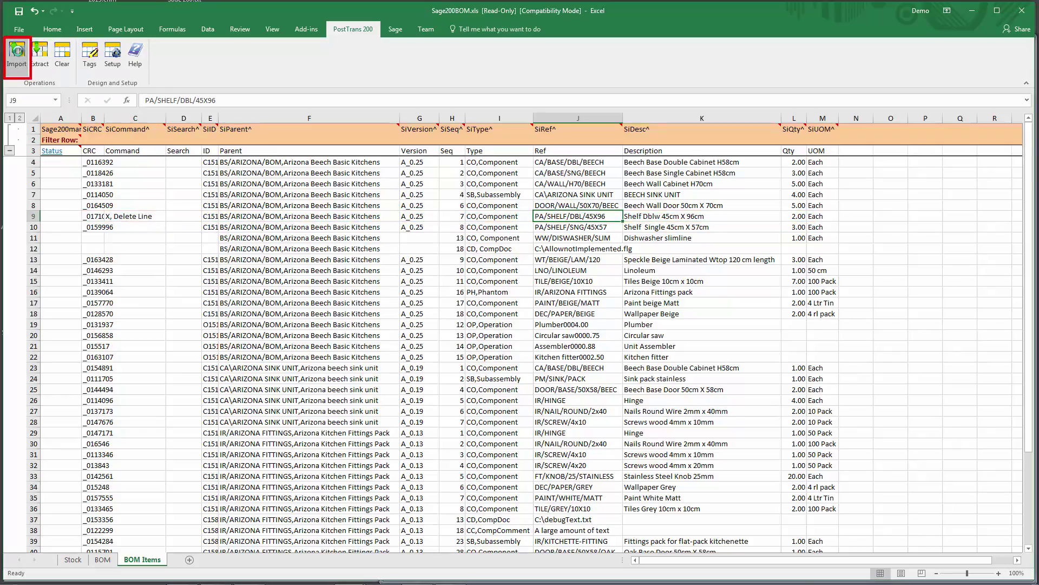
Step: Import the BOM item records into Sage 200, accepting the import notes and confirming the record deletion
{"action": "left_click", "coordinate": [17, 52]}
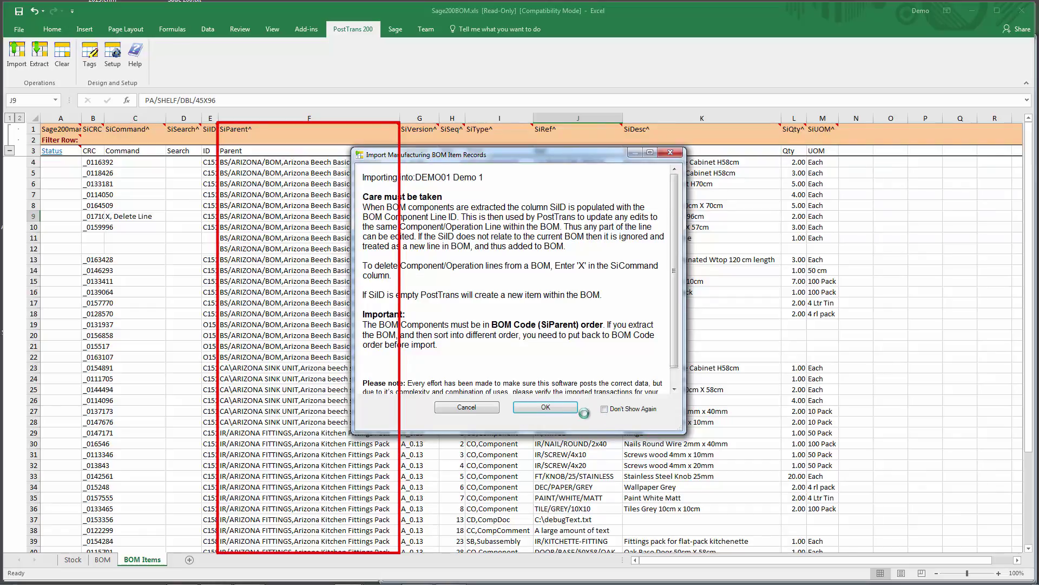
{"action": "left_click", "coordinate": [556, 408]}
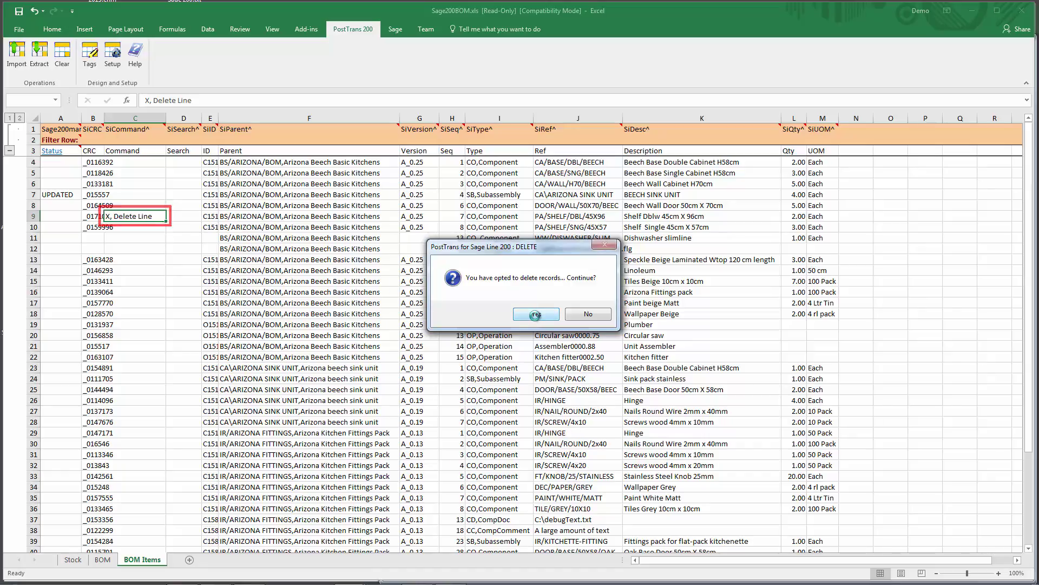
{"action": "left_click", "coordinate": [535, 315]}
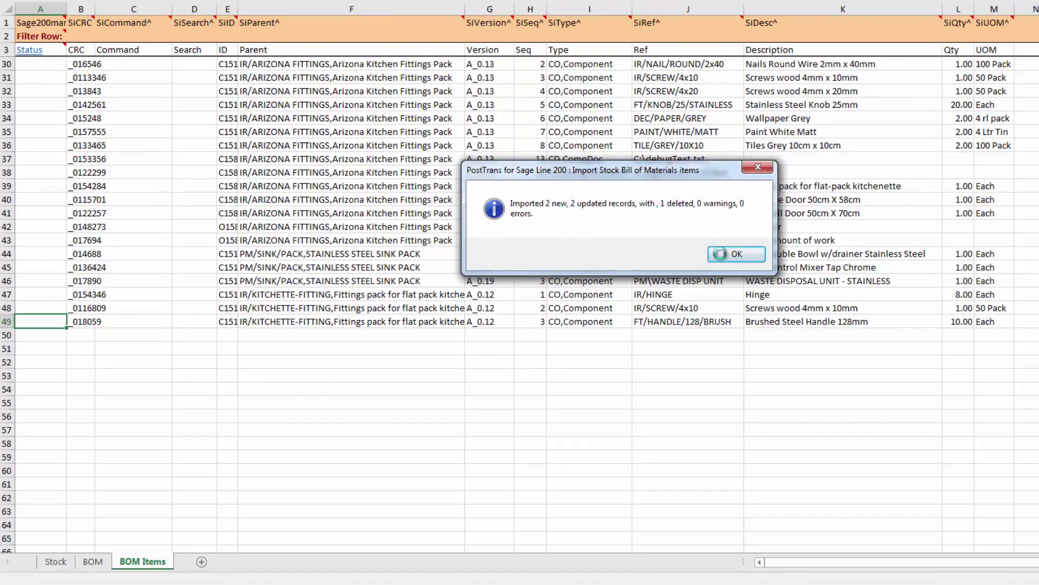
{"action": "left_click", "coordinate": [733, 254]}
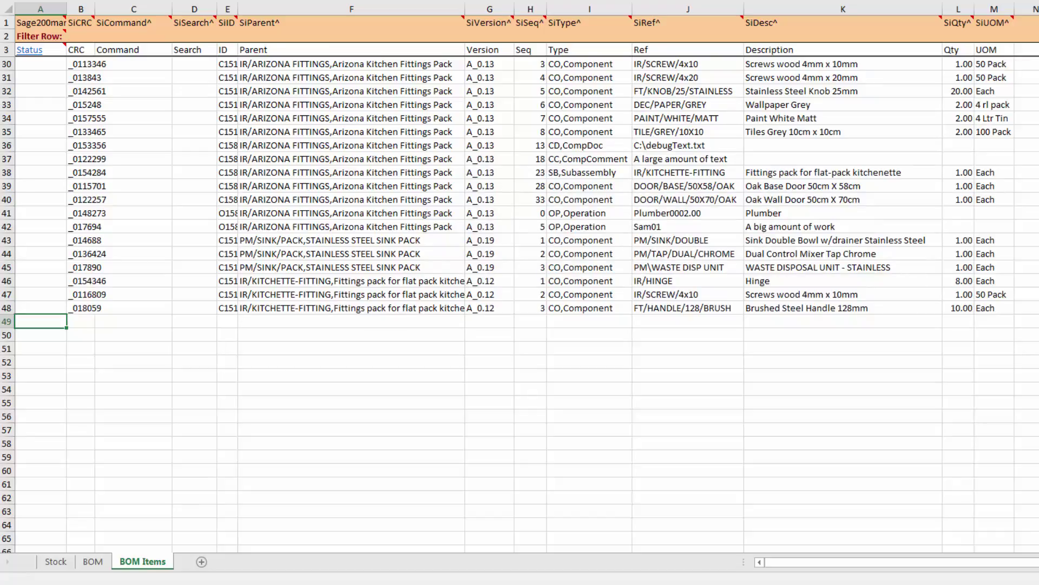
Step: Check the import status of the added and amended BS/ARIZONA/BOM rows
{"action": "scroll", "coordinate": [520, 304], "scroll_direction": "up", "scroll_amount": 9}
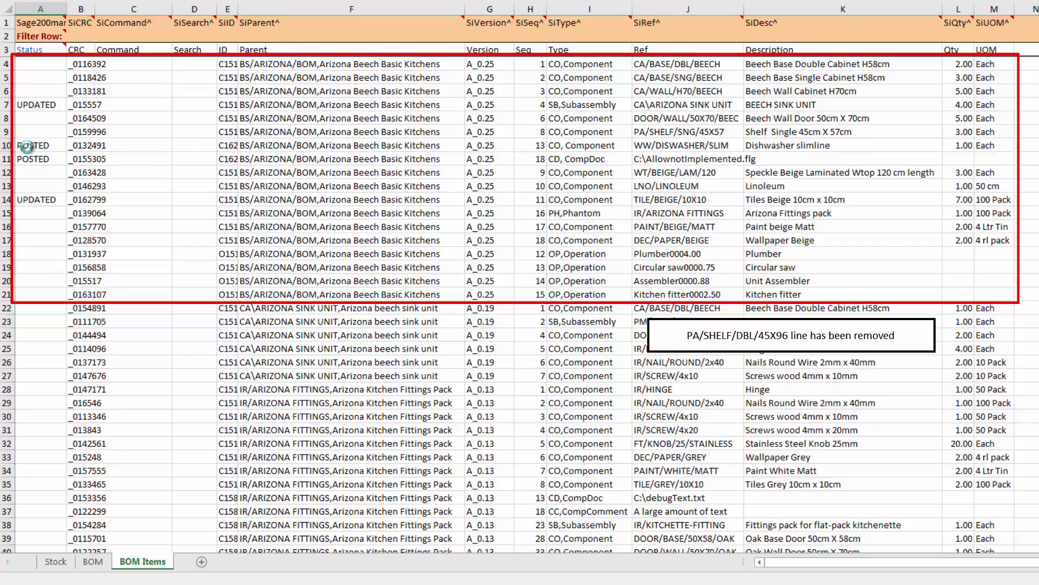
{"action": "left_click_drag", "start_coordinate": [27, 145], "coordinate": [27, 156]}
{"action": "left_click", "coordinate": [50, 202]}
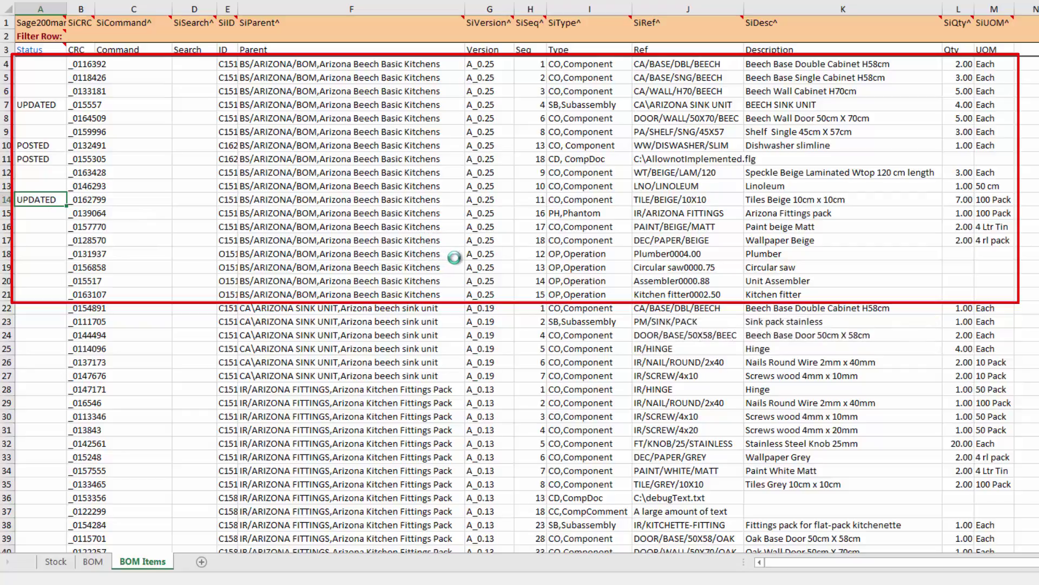
Step: Switch to Sage 200 and review the BS/ARIZONA/BOM components list, checking the Dishwasher slimline line
{"action": "key", "text": "alt+Tab"}
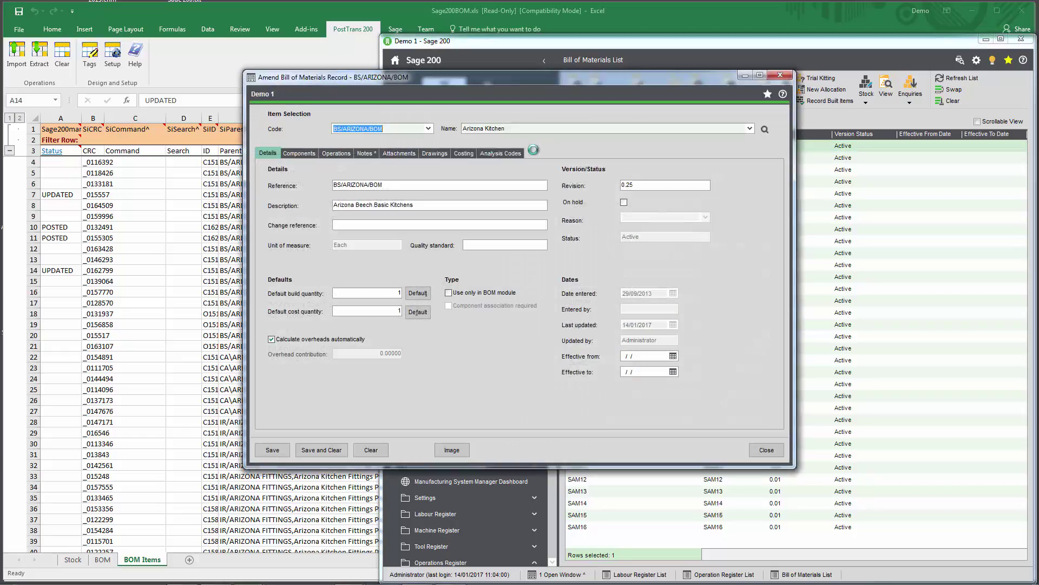
{"action": "left_click", "coordinate": [309, 154]}
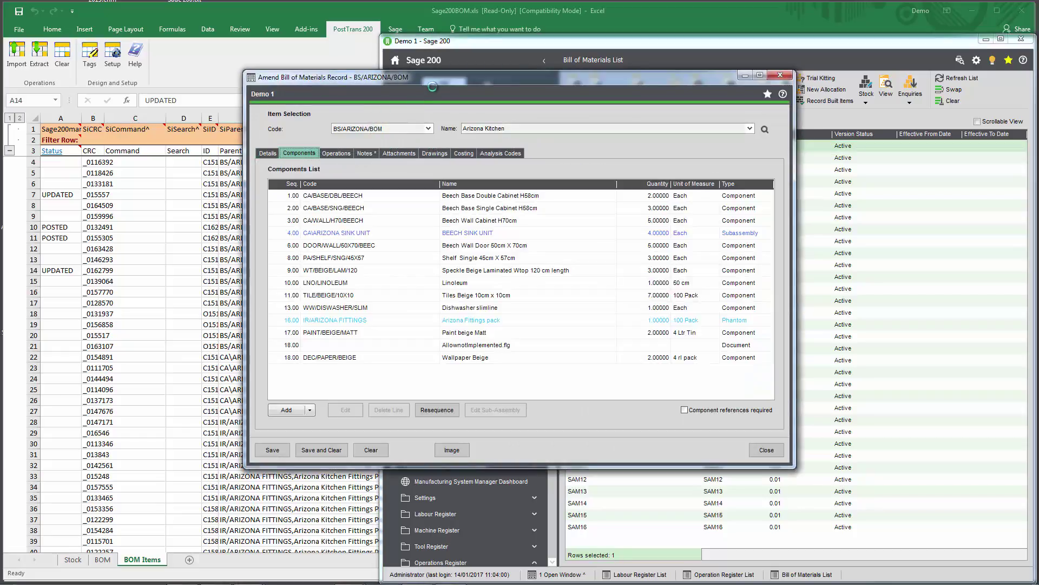
{"action": "left_click_drag", "start_coordinate": [440, 83], "coordinate": [604, 125]}
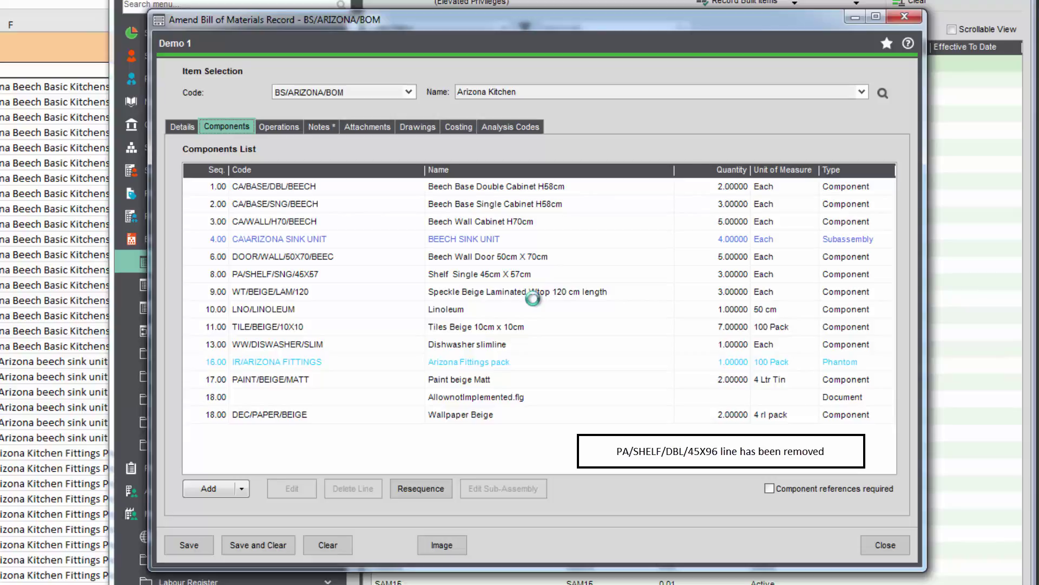
{"action": "left_click", "coordinate": [480, 345]}
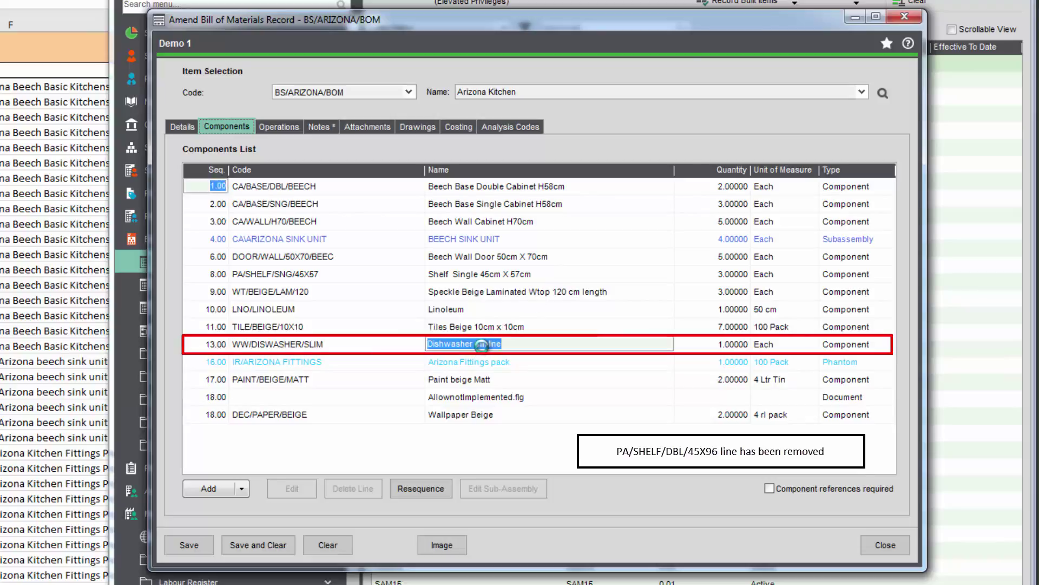
{"action": "left_click", "coordinate": [343, 345]}
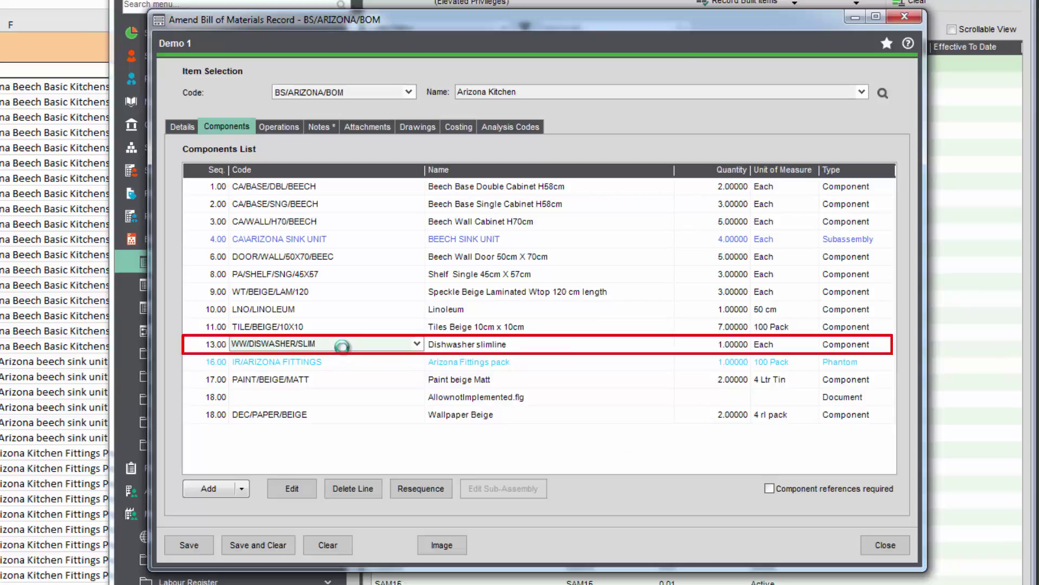
Step: Check the AllownotImplemented.flg document line in the BS/ARIZONA/BOM components list against the BOM Items sheet in Excel, and close the Sage 200 record
{"action": "left_click", "coordinate": [490, 398]}
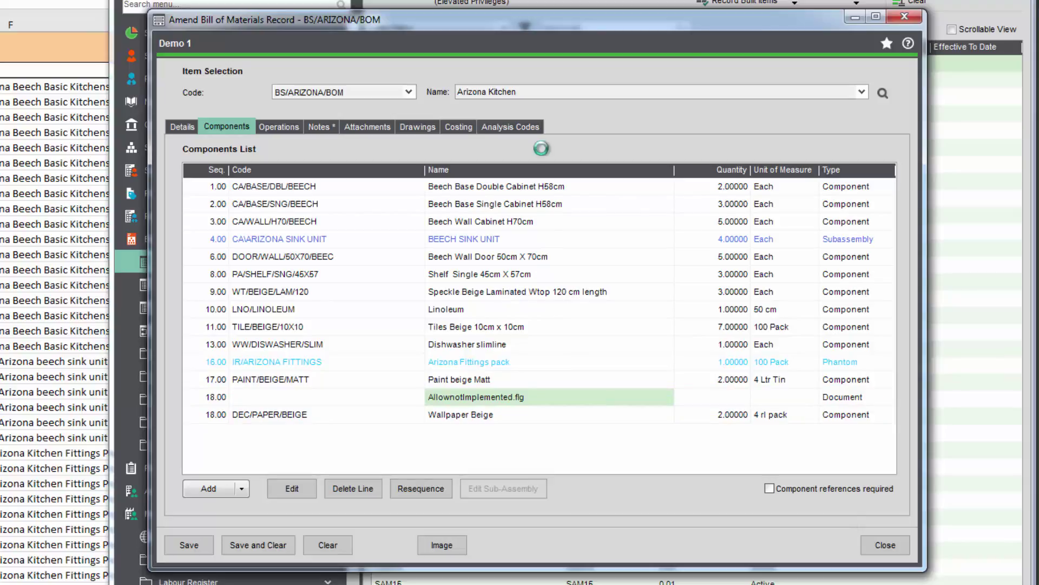
{"action": "left_click_drag", "start_coordinate": [589, 24], "coordinate": [678, 5]}
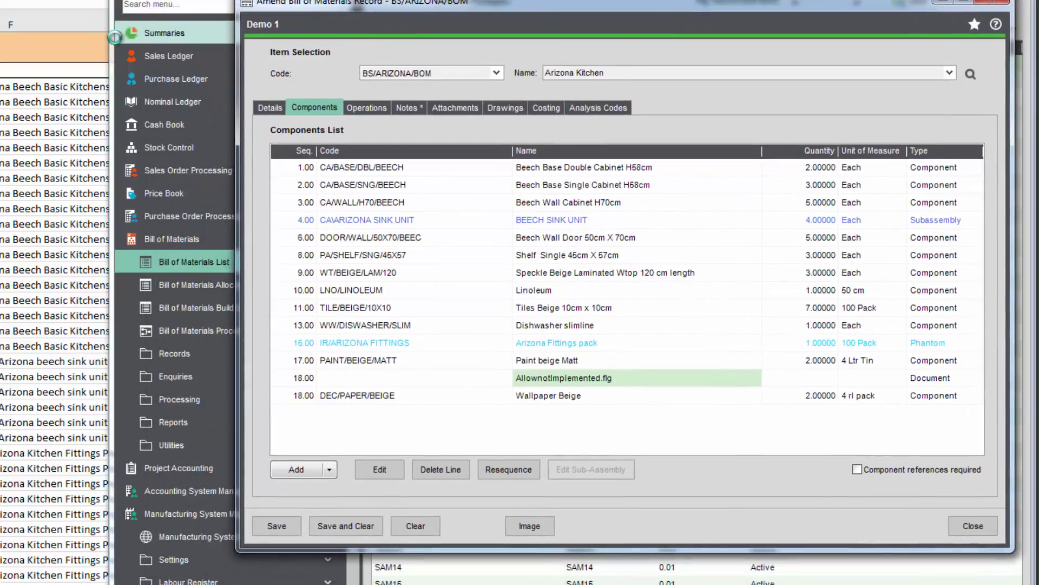
{"action": "key", "text": "alt+Tab"}
{"action": "key", "text": "alt+Tab"}
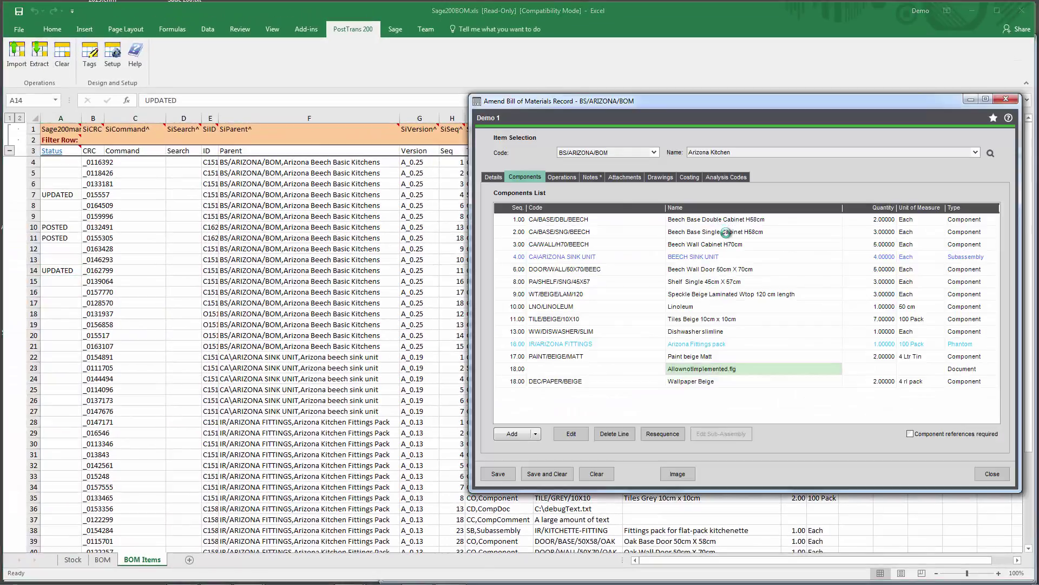
{"action": "left_click_drag", "start_coordinate": [608, 102], "coordinate": [590, 231]}
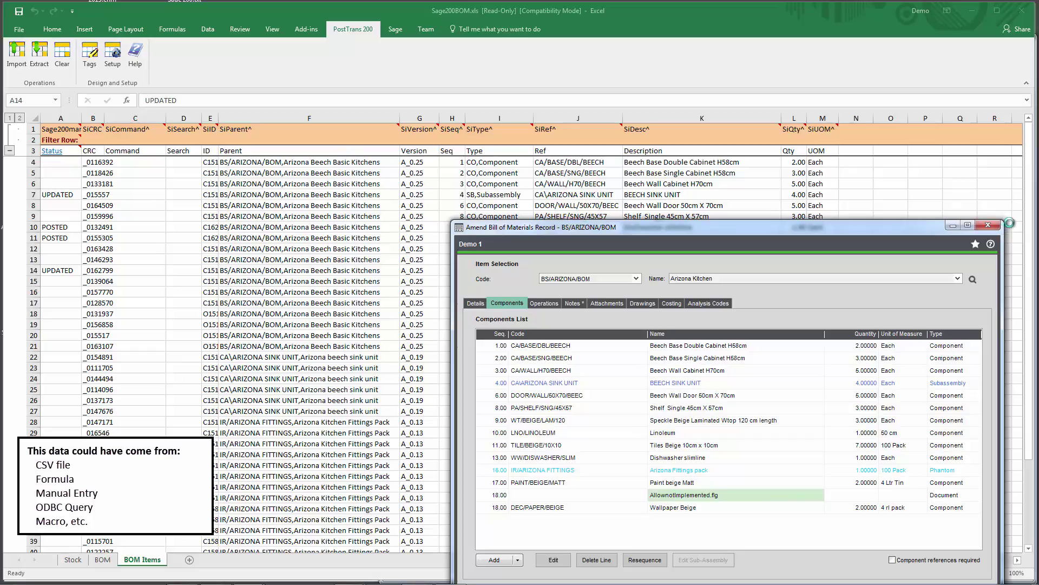
{"action": "left_click", "coordinate": [987, 224]}
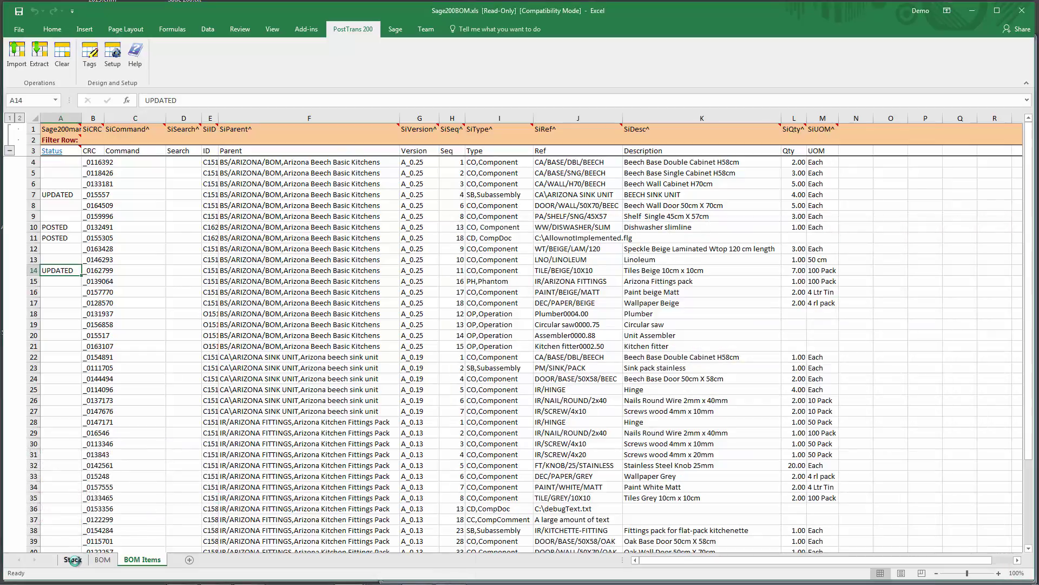
Step: Look up the DEMOBUILD01 item on the Stock sheet and return to the BOM Items sheet
{"action": "left_click", "coordinate": [73, 560]}
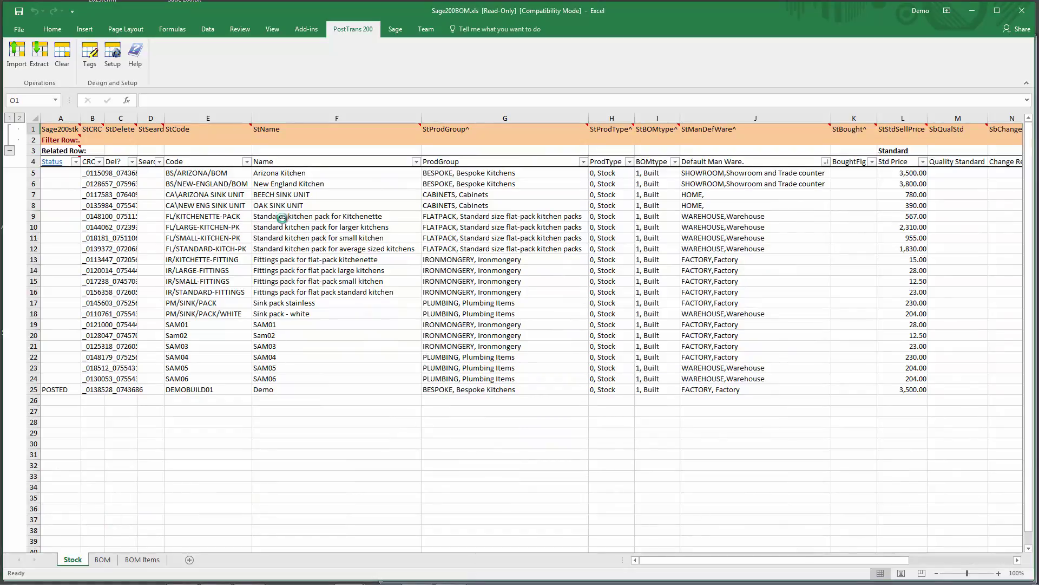
{"action": "left_click", "coordinate": [191, 390]}
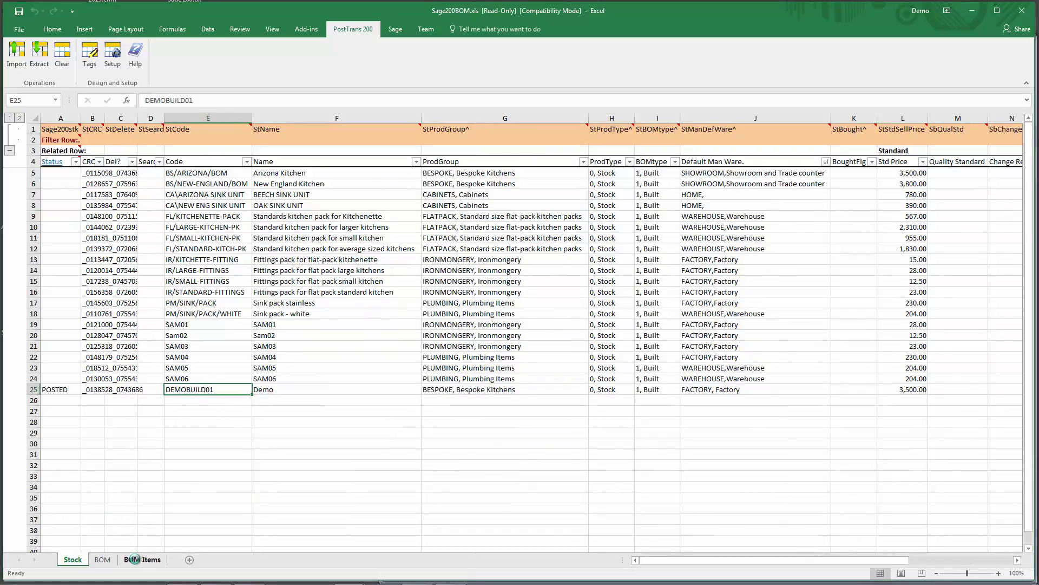
{"action": "left_click", "coordinate": [143, 559]}
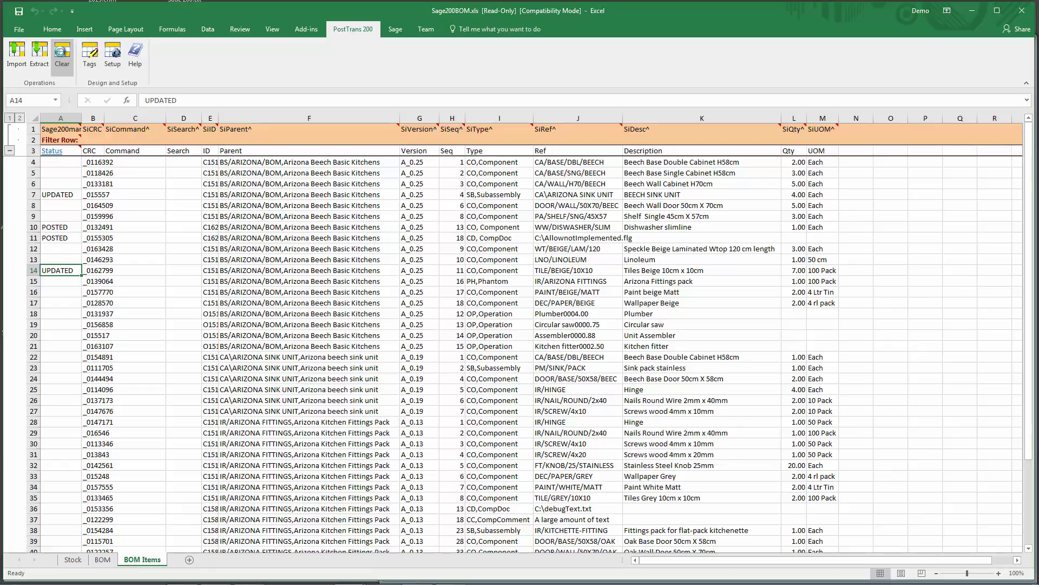
Step: Clear the data from the BOM Items sheet and extract BS/ARIZONA/BOM into it with an in-cell search for bs
{"action": "left_click", "coordinate": [62, 52]}
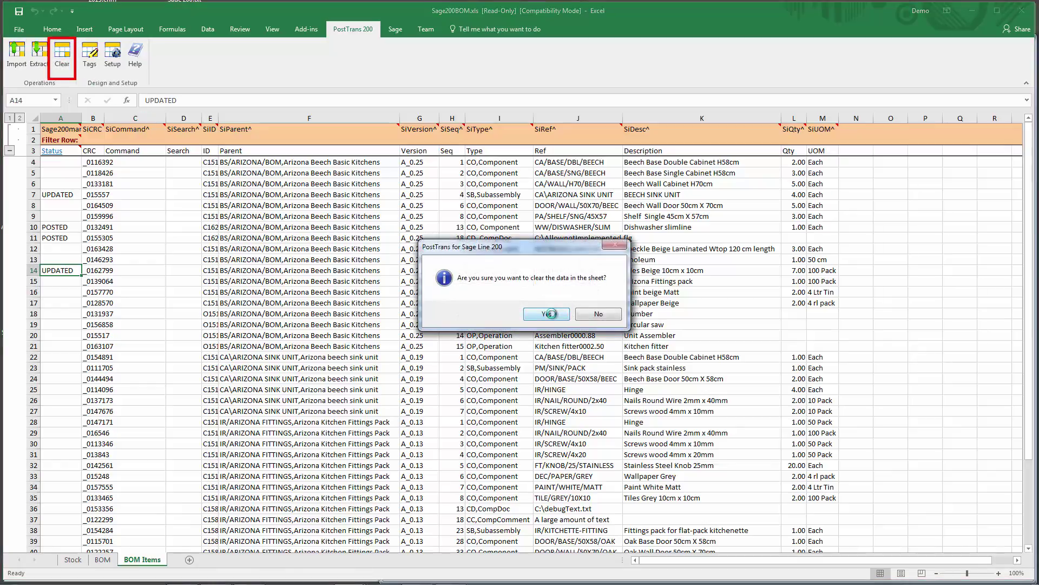
{"action": "left_click", "coordinate": [548, 314]}
{"action": "left_click", "coordinate": [136, 161]}
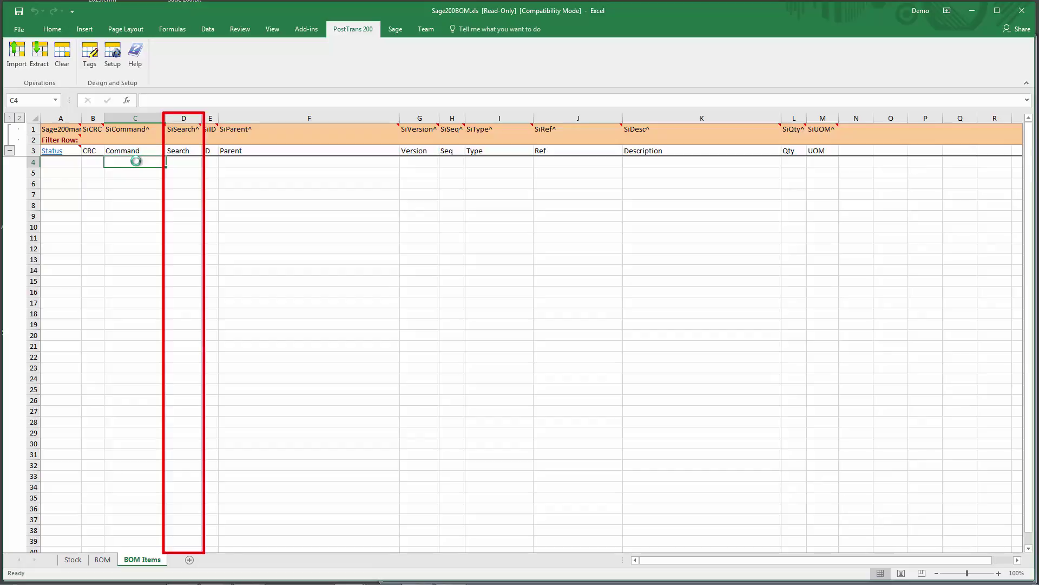
{"action": "type", "text": "bs"}
{"action": "key", "text": "Tab"}
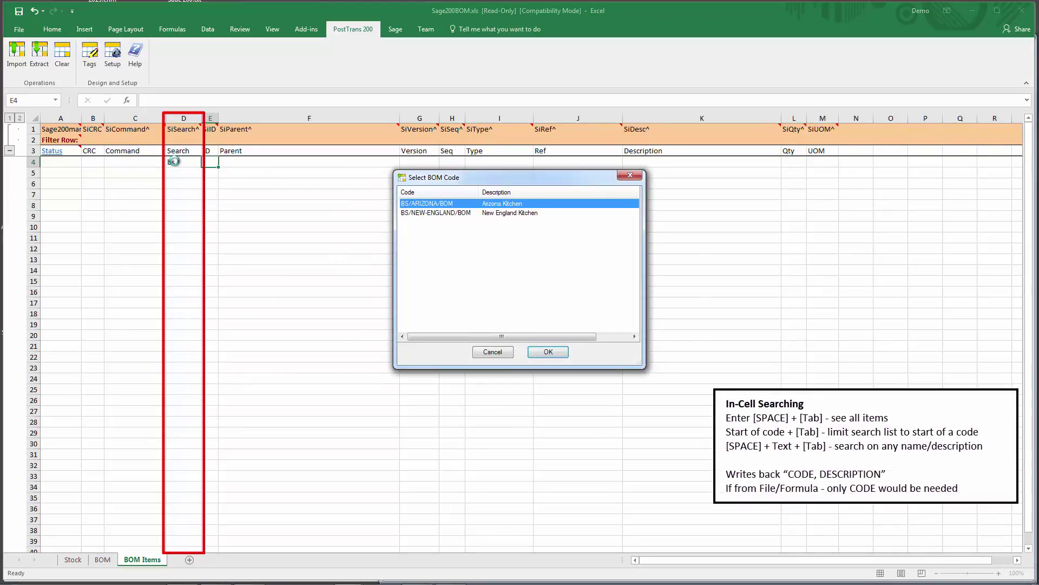
{"action": "key", "text": "Return"}
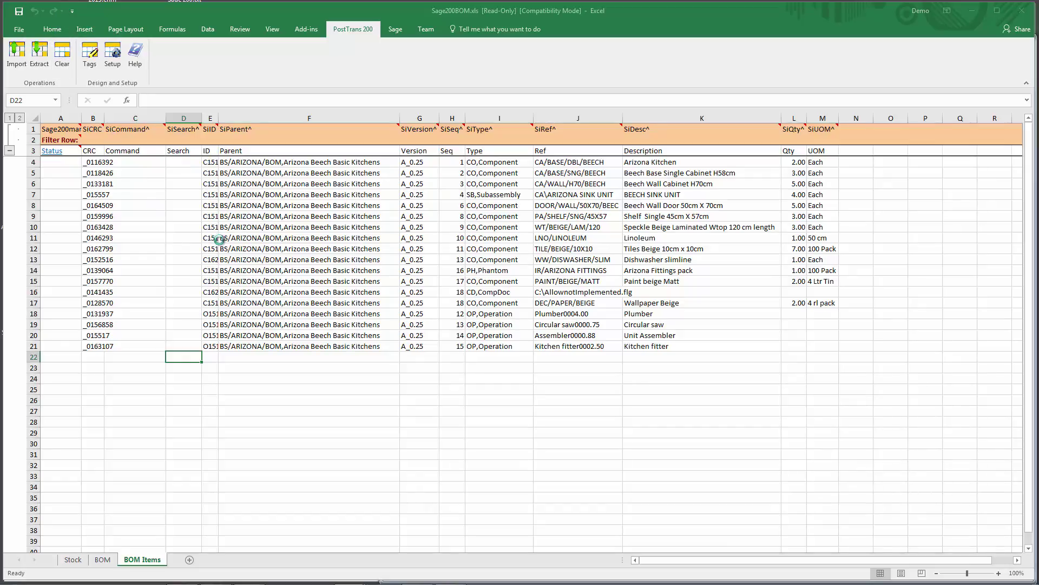
Step: Extract BS/ARIZONA/BOM with its sub-components from row 4, using the uppercase in-cell search BS with Caps Lock on
{"action": "left_click", "coordinate": [183, 163]}
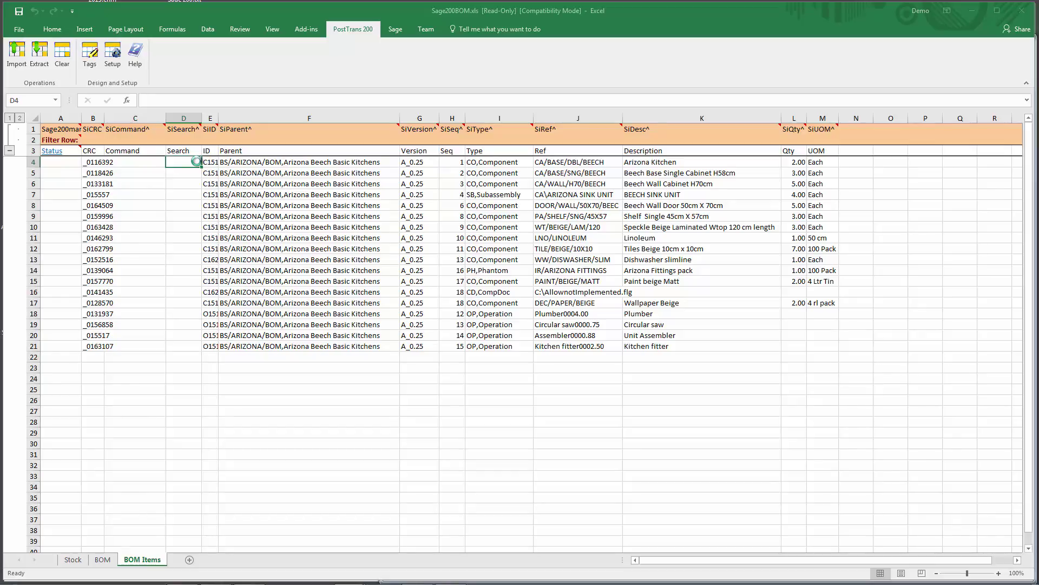
{"action": "type", "text": "BS"}
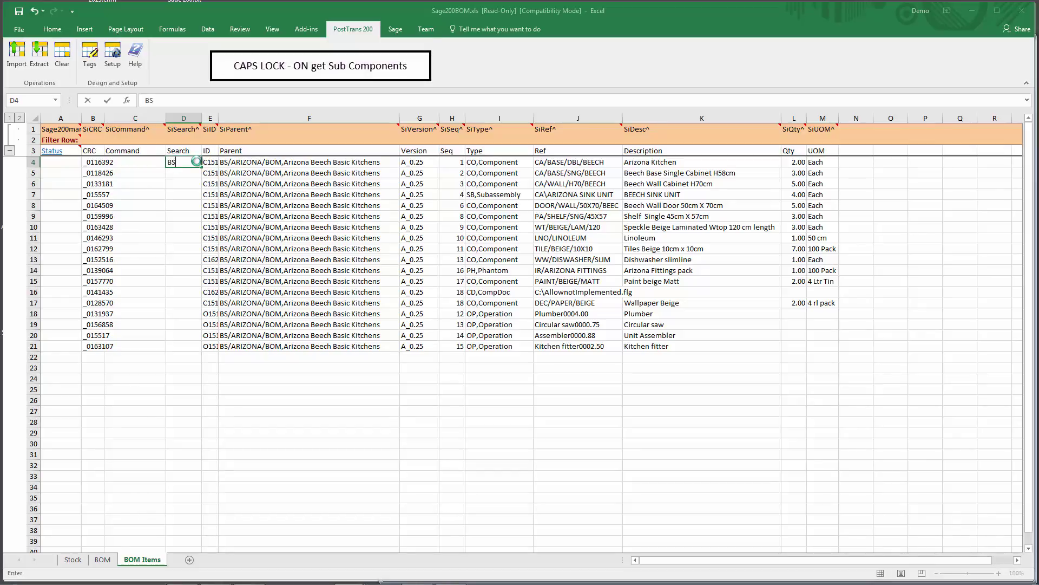
{"action": "key", "text": "Tab"}
{"action": "key", "text": "Return"}
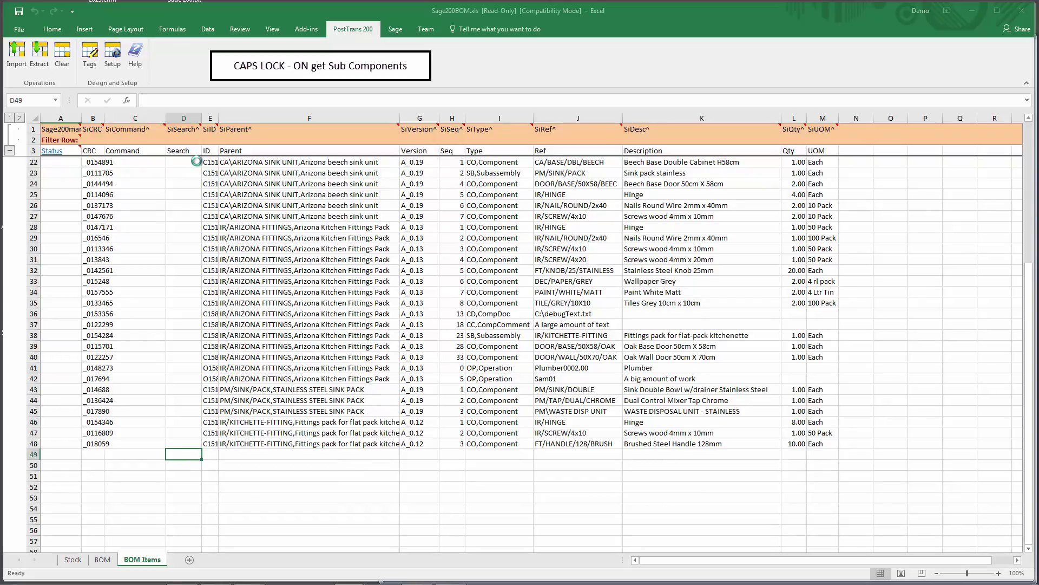
Step: Search for B in row 49 and choose BS/NEW-ENGLAND/BOM to extract it below the Arizona lines
{"action": "type", "text": "B"}
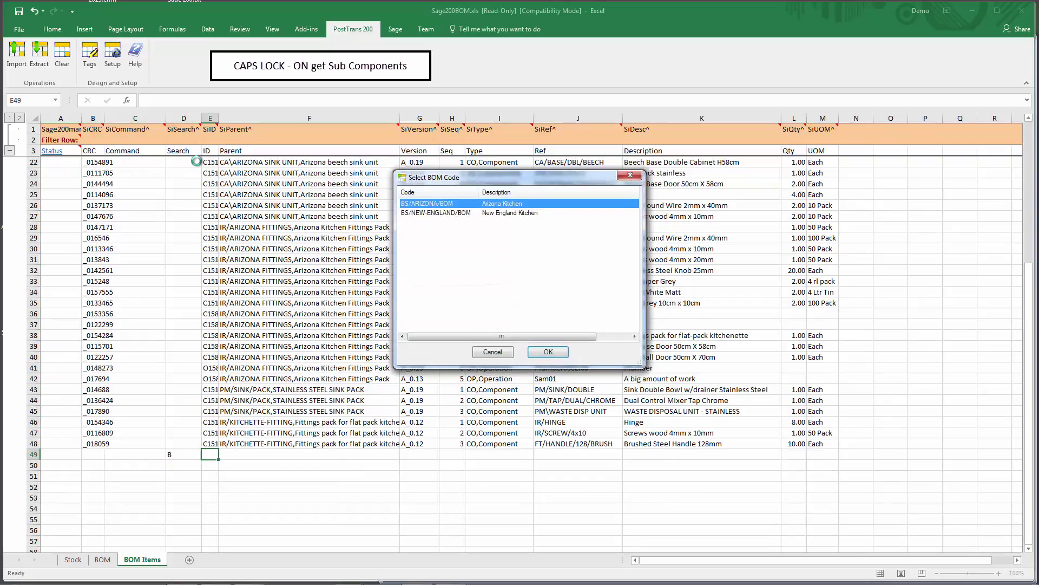
{"action": "key", "text": "Down"}
{"action": "key", "text": "Return"}
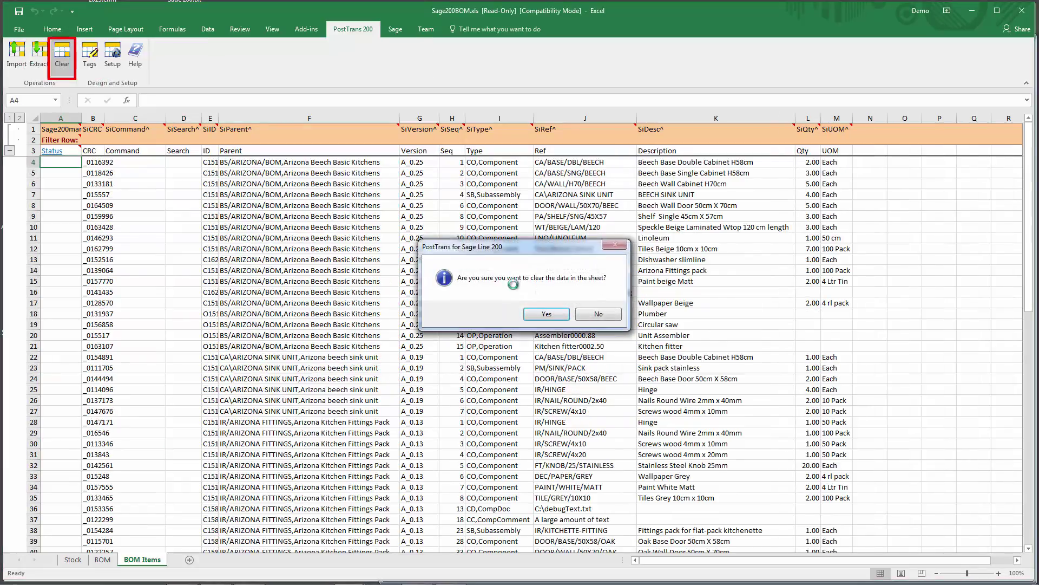
Step: Clear the BOM Items sheet and extract only the single-level BS/ARIZONA/BOM with a lowercase search for bs in row 4
{"action": "left_click", "coordinate": [548, 312]}
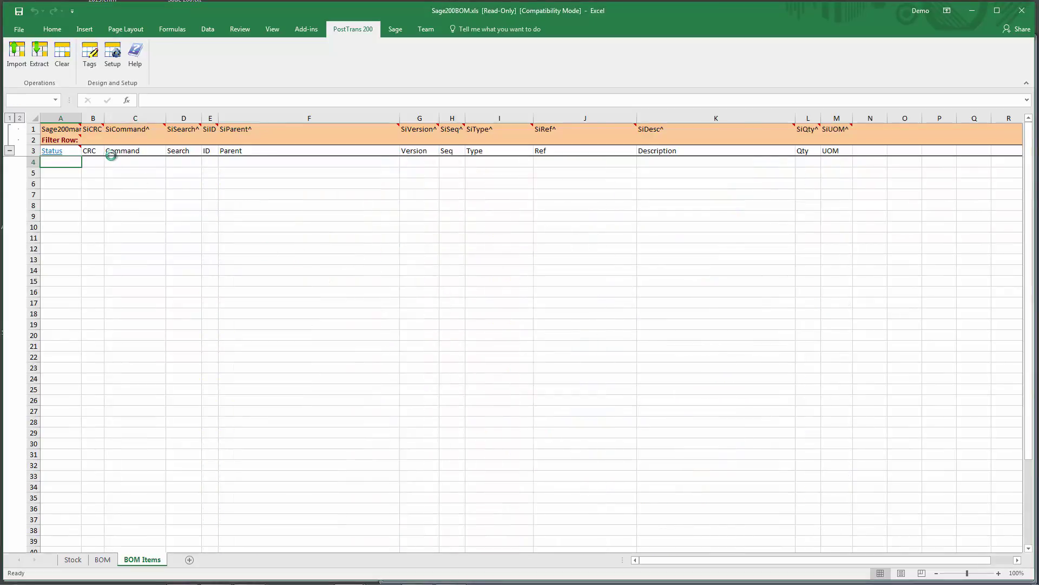
{"action": "left_click", "coordinate": [185, 161]}
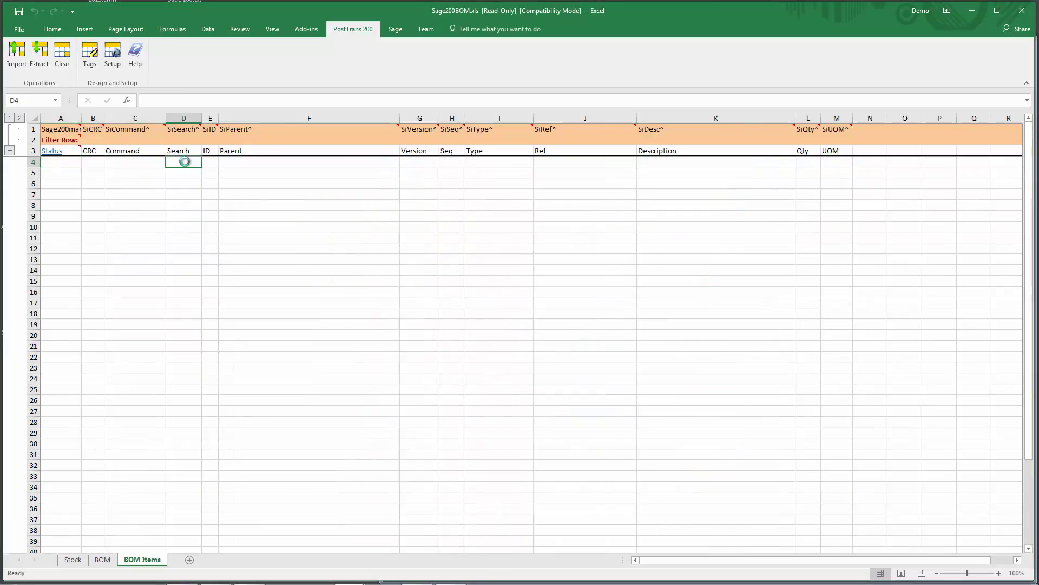
{"action": "type", "text": "bs"}
{"action": "key", "text": "Tab"}
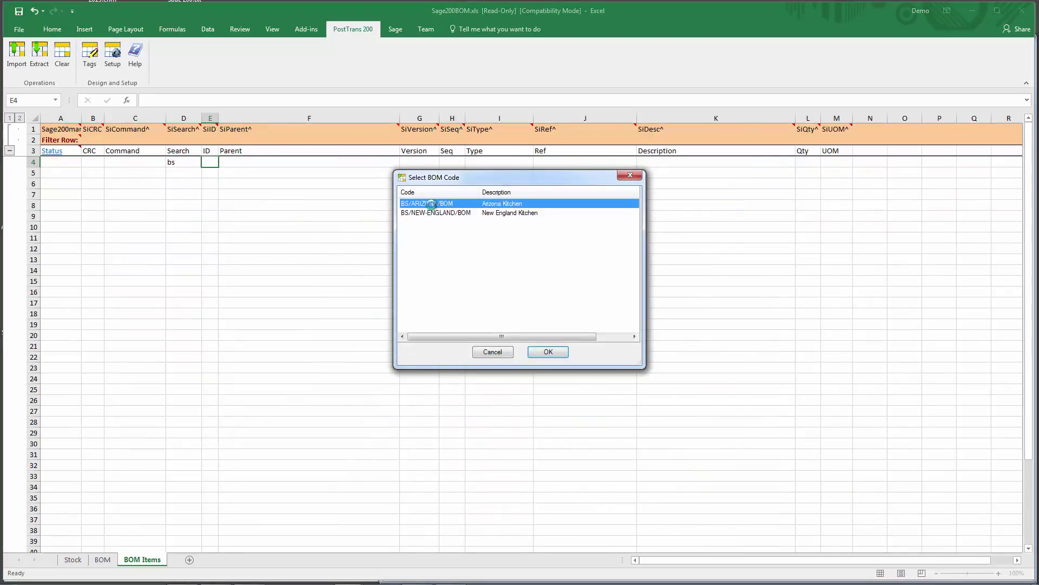
{"action": "double_click", "coordinate": [431, 204]}
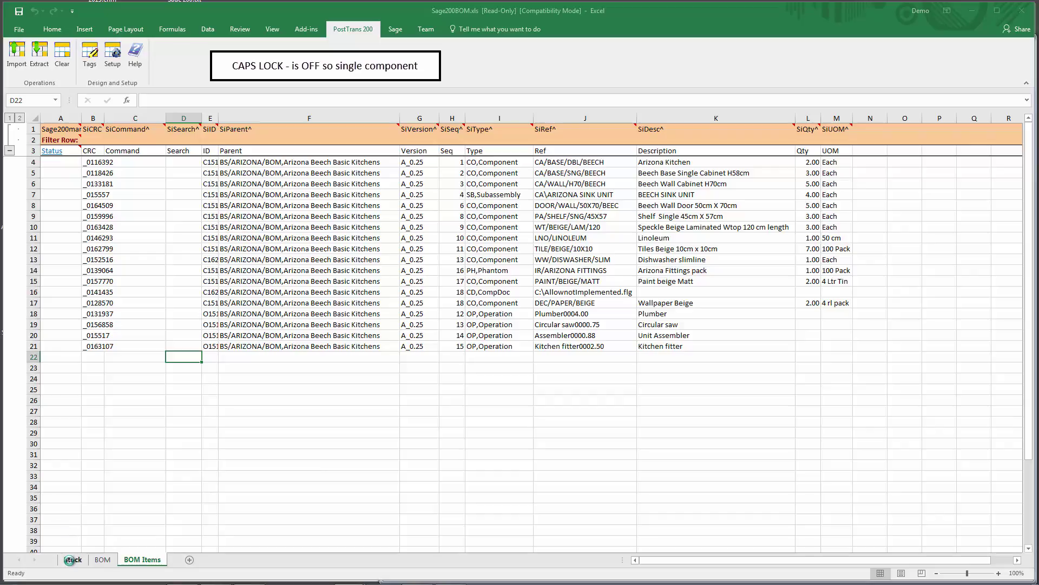
Step: Check DEMOBUILD01 on the Stock sheet and, switching to Sage 200, review the components list of its bill of materials
{"action": "left_click", "coordinate": [72, 559]}
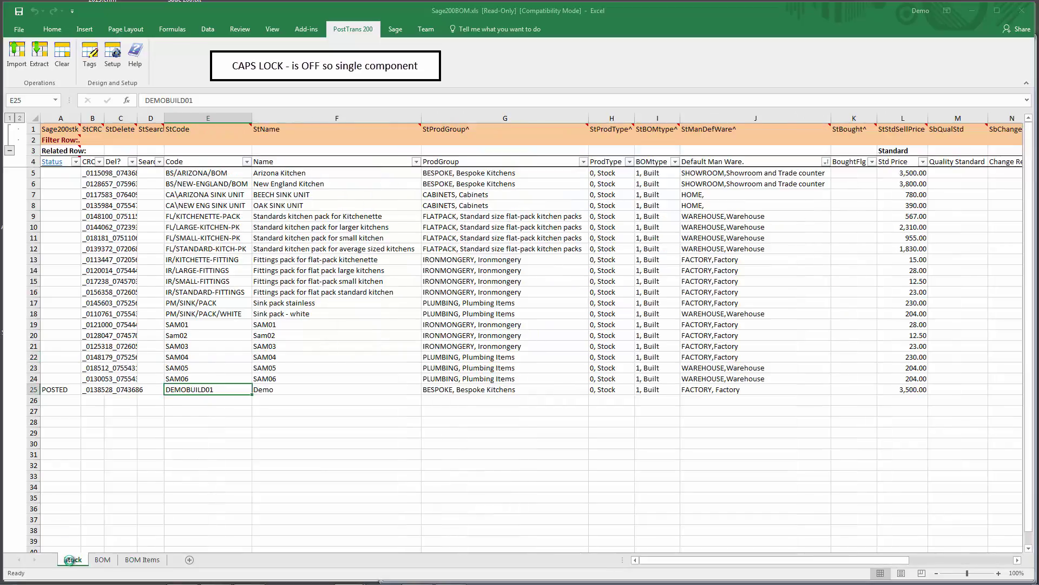
{"action": "left_click", "coordinate": [132, 559]}
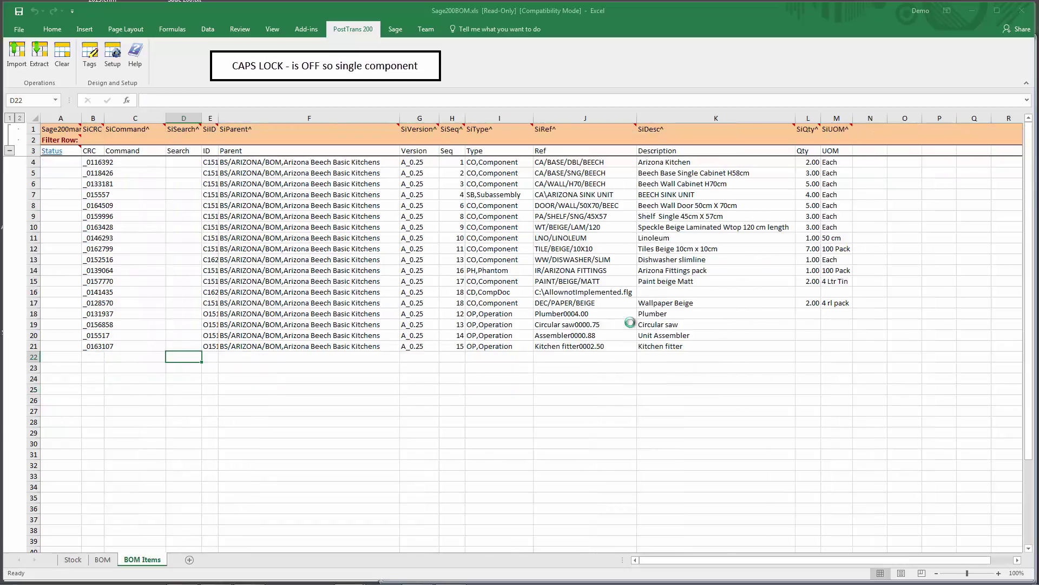
{"action": "key", "text": "alt+Tab"}
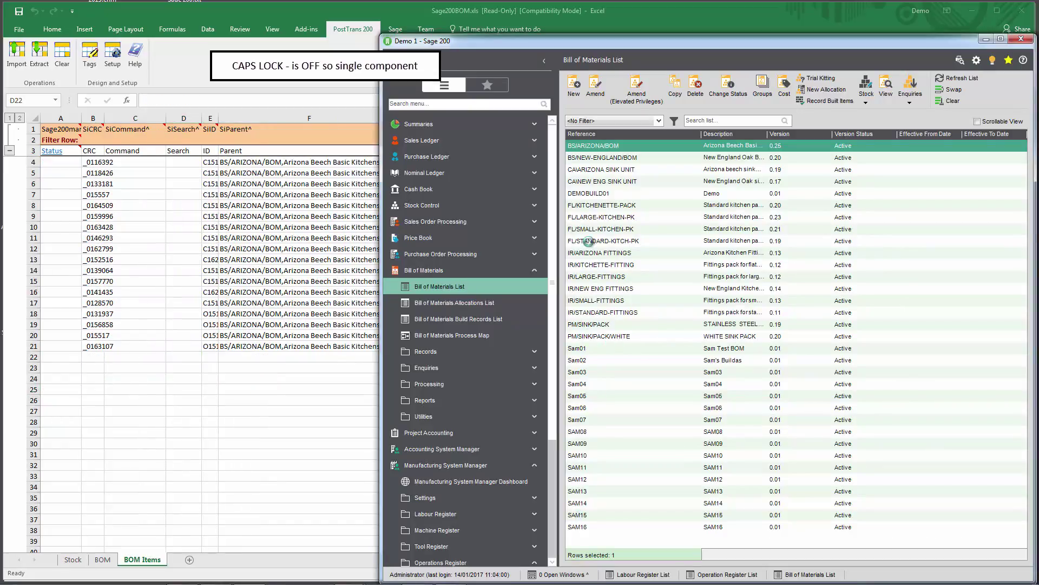
{"action": "left_click", "coordinate": [585, 193]}
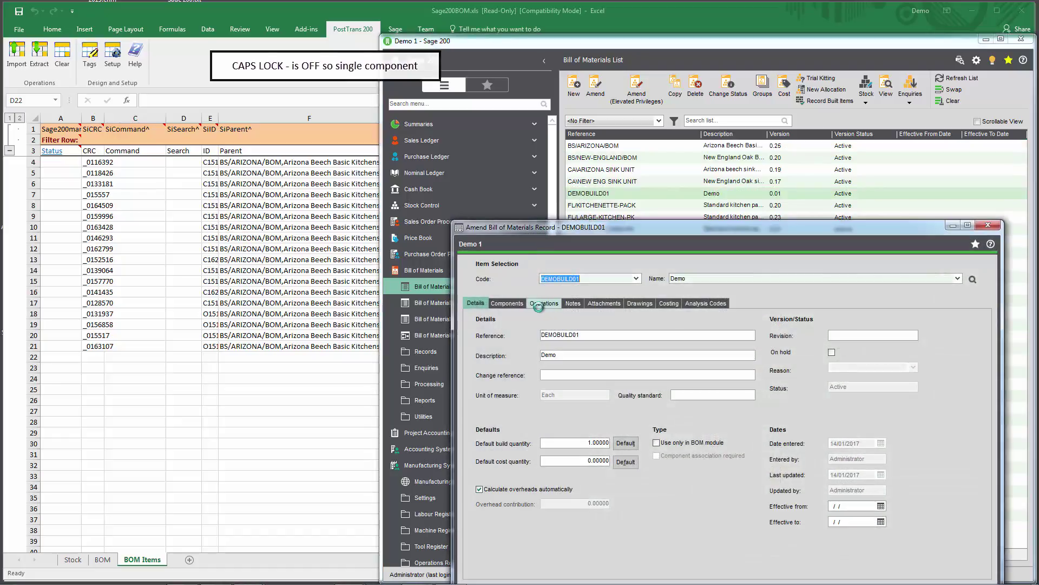
{"action": "left_click", "coordinate": [514, 305]}
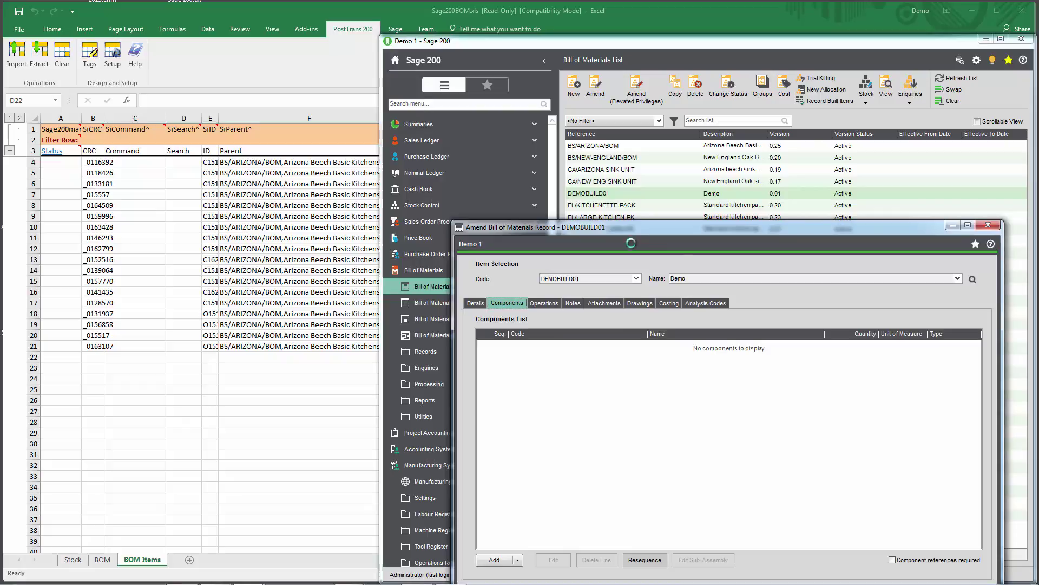
{"action": "left_click", "coordinate": [988, 225]}
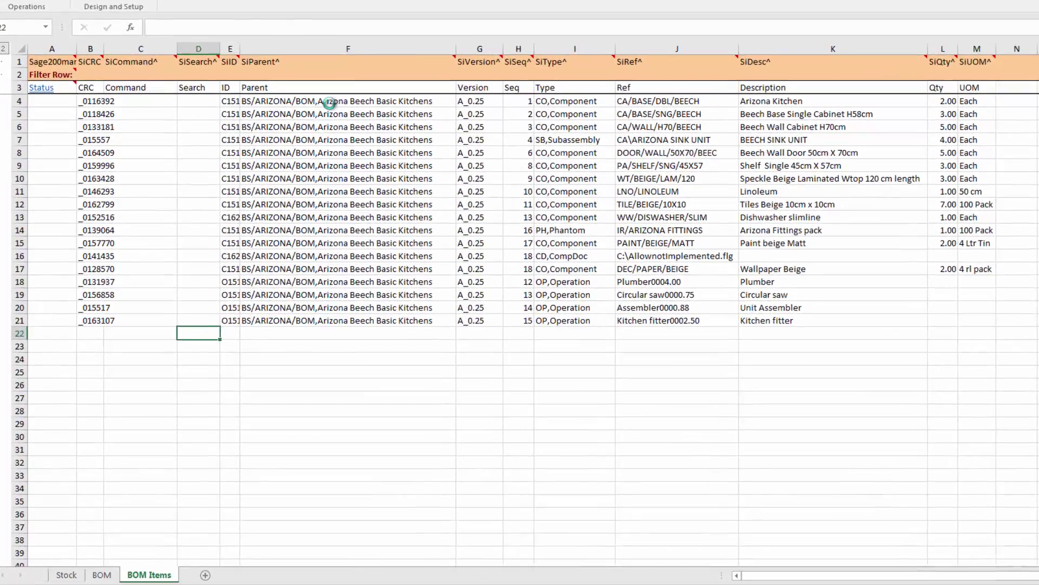
Step: Set the first line's Parent to DEMOBUILD01, Demo with an in-cell search for de, and fill it down through row 21
{"action": "left_click", "coordinate": [307, 141]}
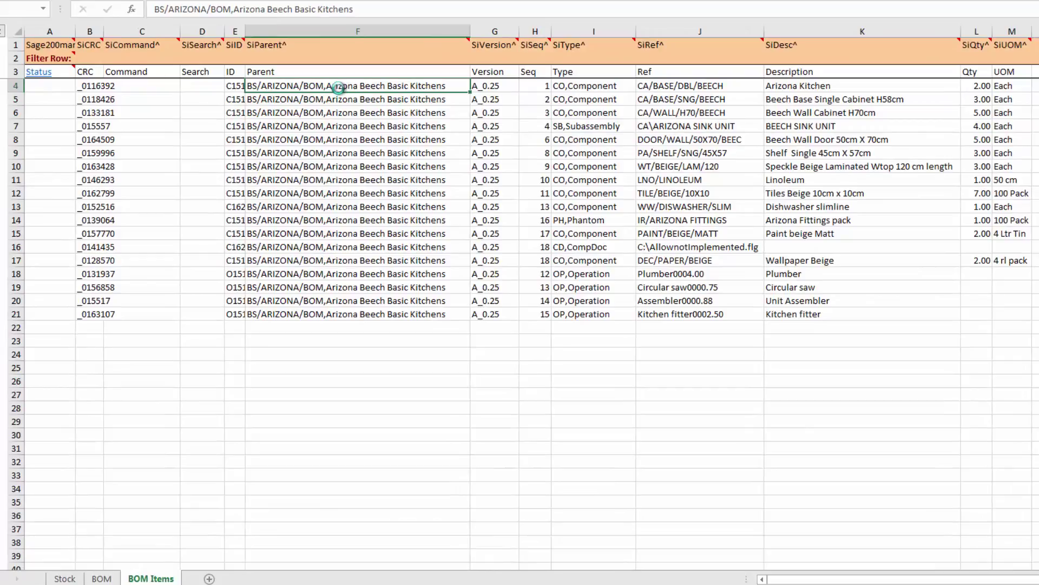
{"action": "type", "text": "de"}
{"action": "key", "text": "Tab"}
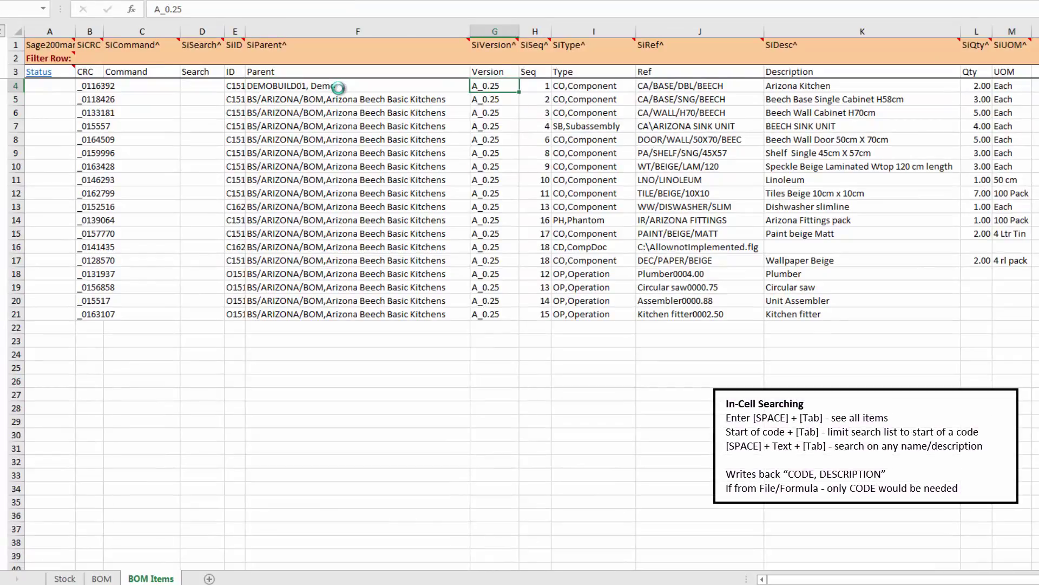
{"action": "left_click", "coordinate": [338, 86]}
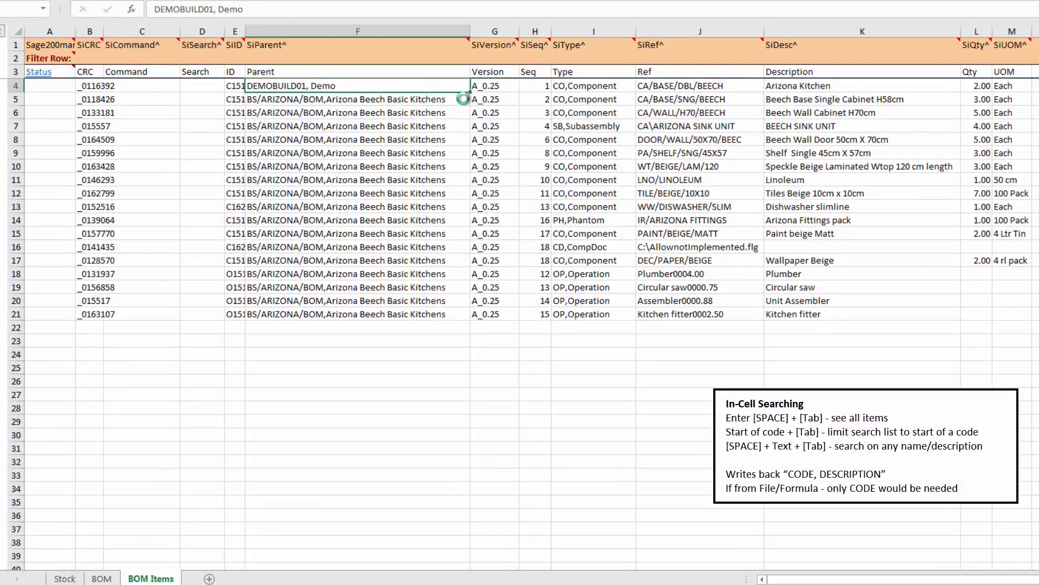
{"action": "left_click_drag", "start_coordinate": [468, 93], "coordinate": [457, 319]}
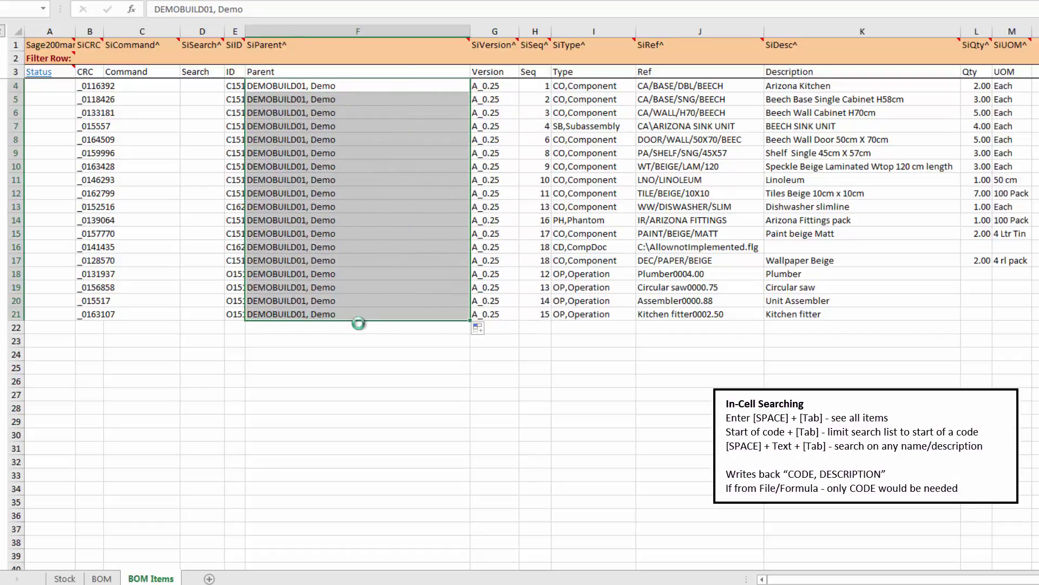
{"action": "left_click", "coordinate": [360, 152]}
{"action": "left_click", "coordinate": [306, 86]}
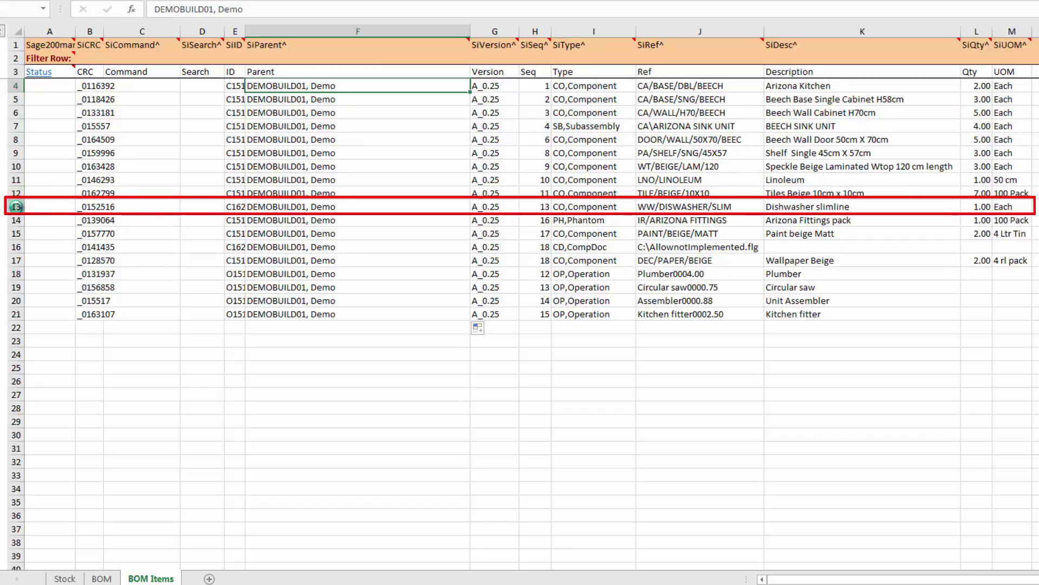
Step: Delete the whole Dishwasher slimline row (row 13) from the BOM Items sheet
{"action": "left_click", "coordinate": [16, 206]}
{"action": "key", "text": "Delete"}
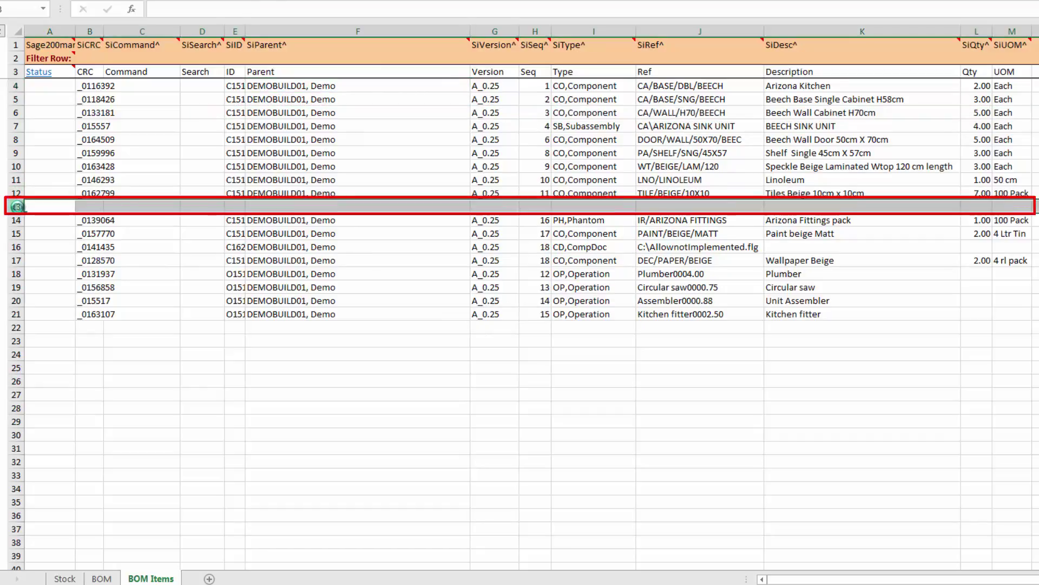
{"action": "right_click", "coordinate": [19, 206]}
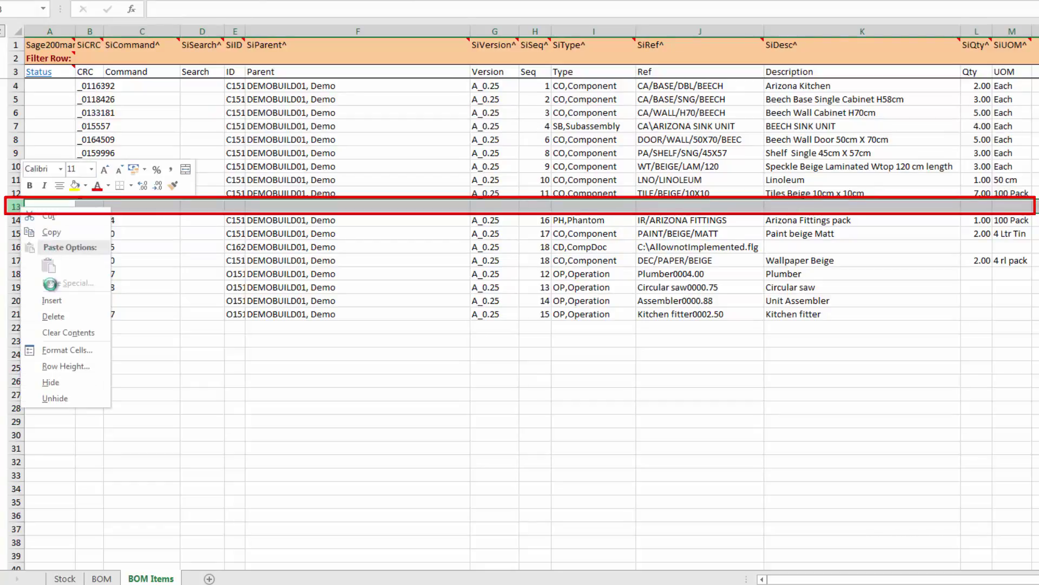
{"action": "left_click", "coordinate": [25, 317]}
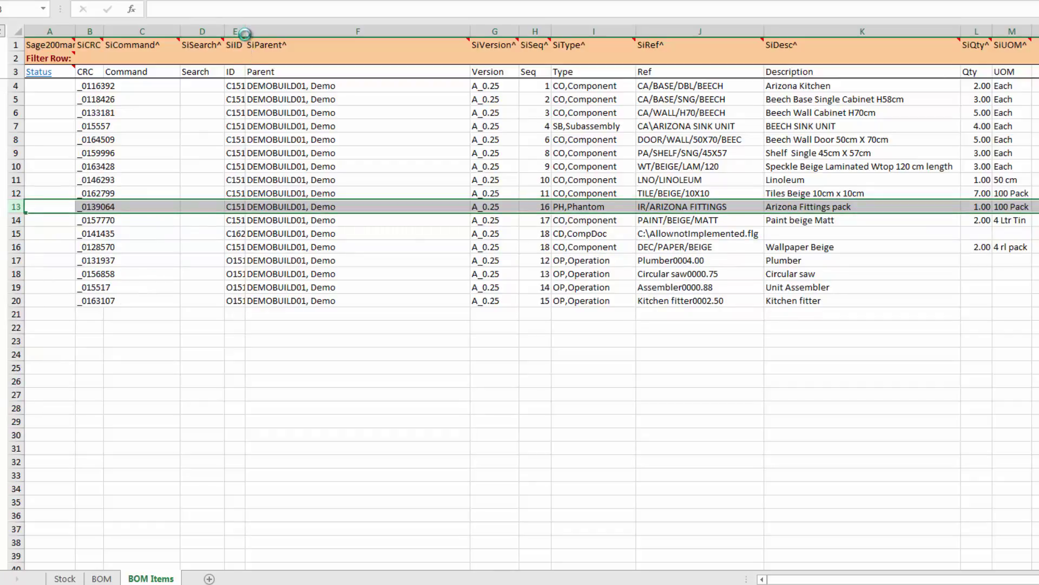
Step: Widen the ID column on the BOM Items sheet to examine the component line IDs, and narrow it again
{"action": "left_click_drag", "start_coordinate": [244, 32], "coordinate": [304, 36]}
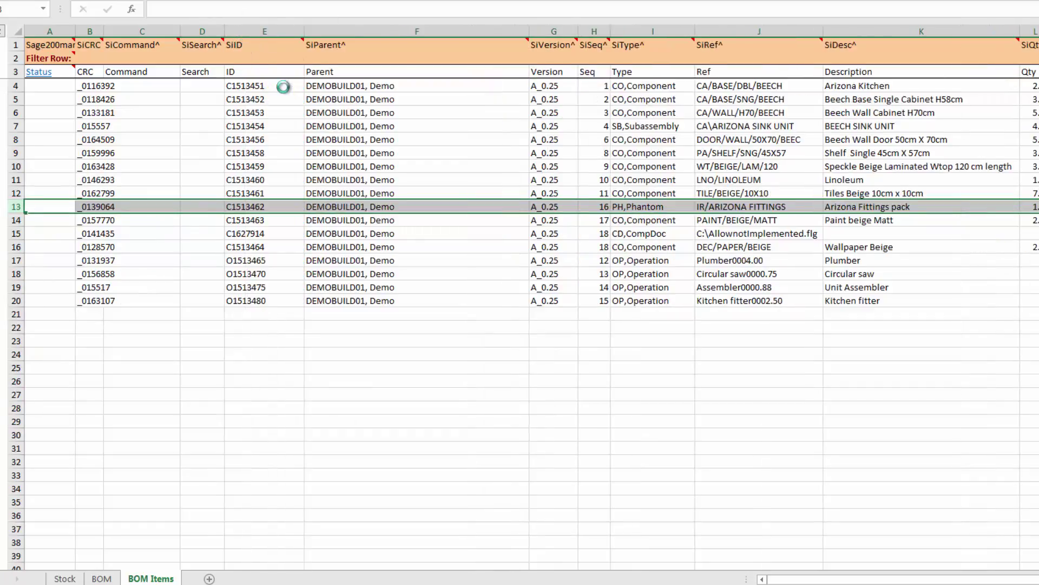
{"action": "left_click", "coordinate": [255, 89]}
{"action": "left_click", "coordinate": [252, 101]}
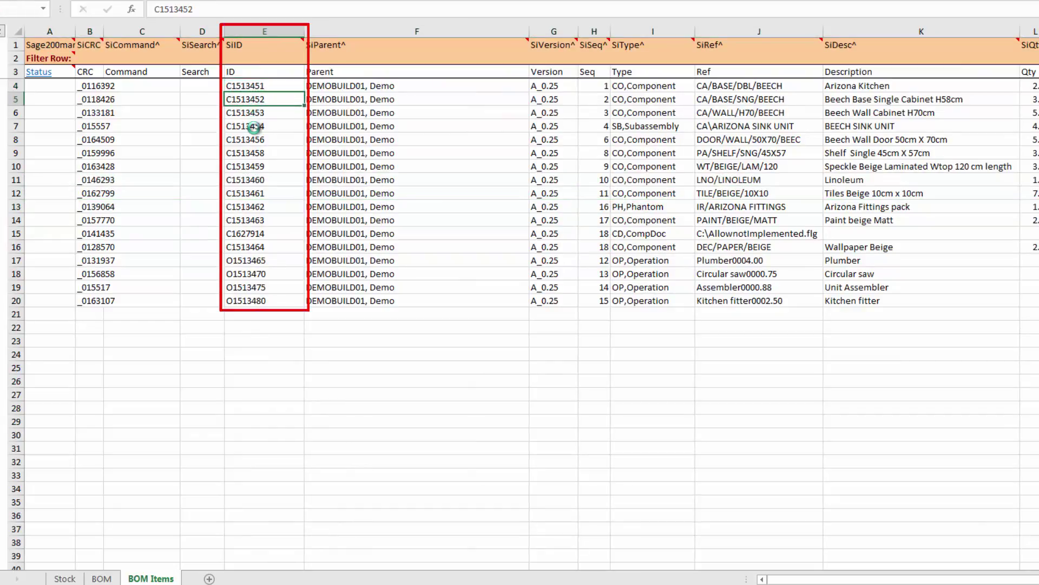
{"action": "left_click", "coordinate": [255, 128]}
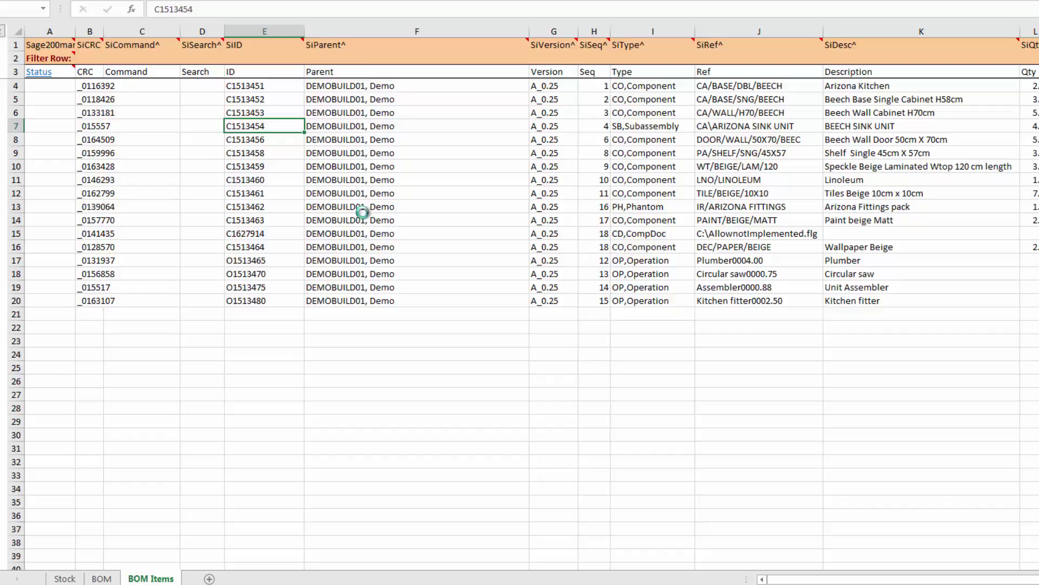
{"action": "left_click_drag", "start_coordinate": [303, 31], "coordinate": [248, 42]}
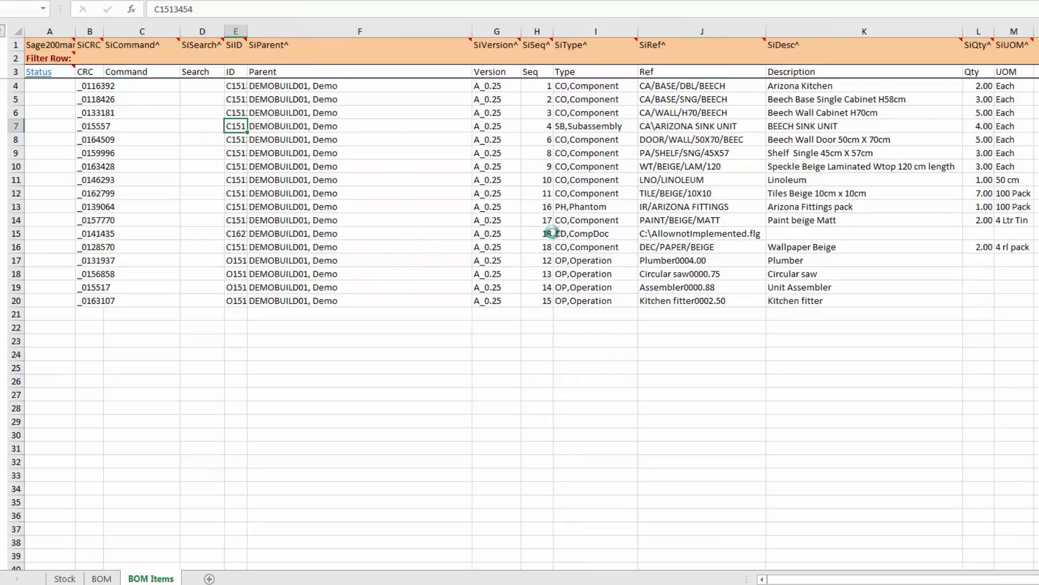
Step: Start a new line in row 21 with its Type set to SB, Subassembly through an in-cell search
{"action": "left_click", "coordinate": [570, 316]}
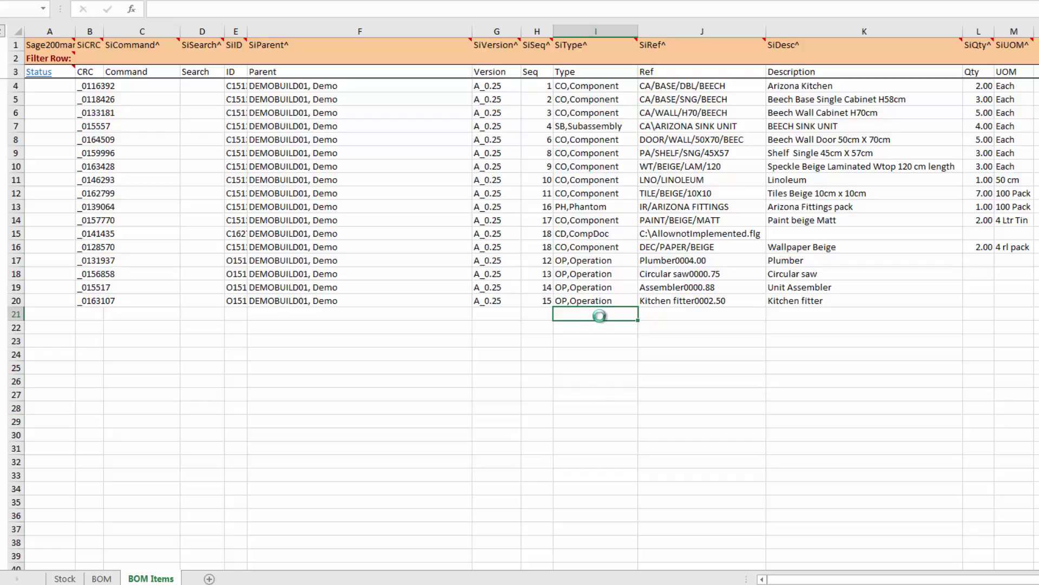
{"action": "key", "text": "Down"}
{"action": "key", "text": "Down"}
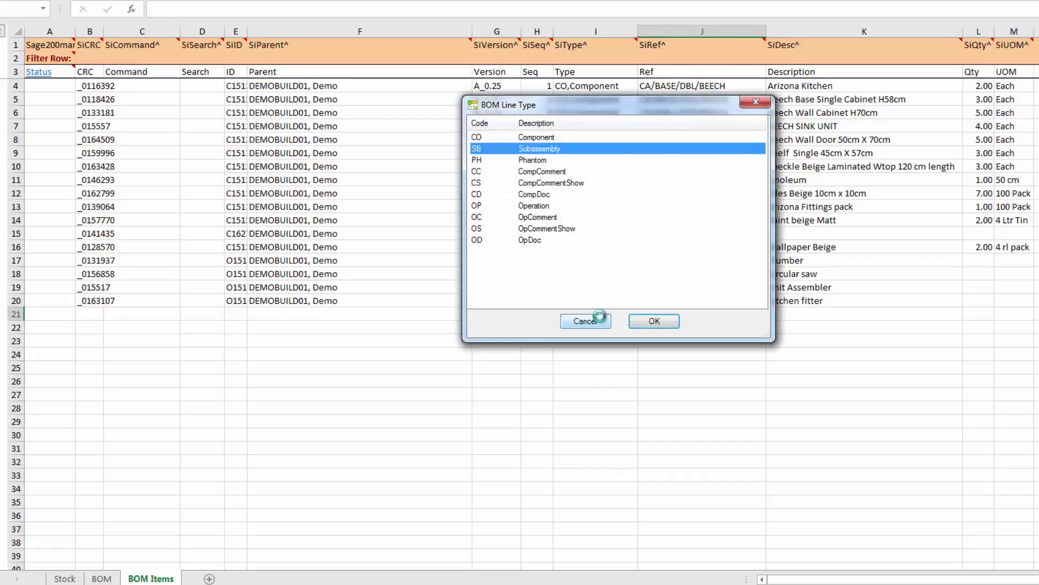
{"action": "key", "text": "Up"}
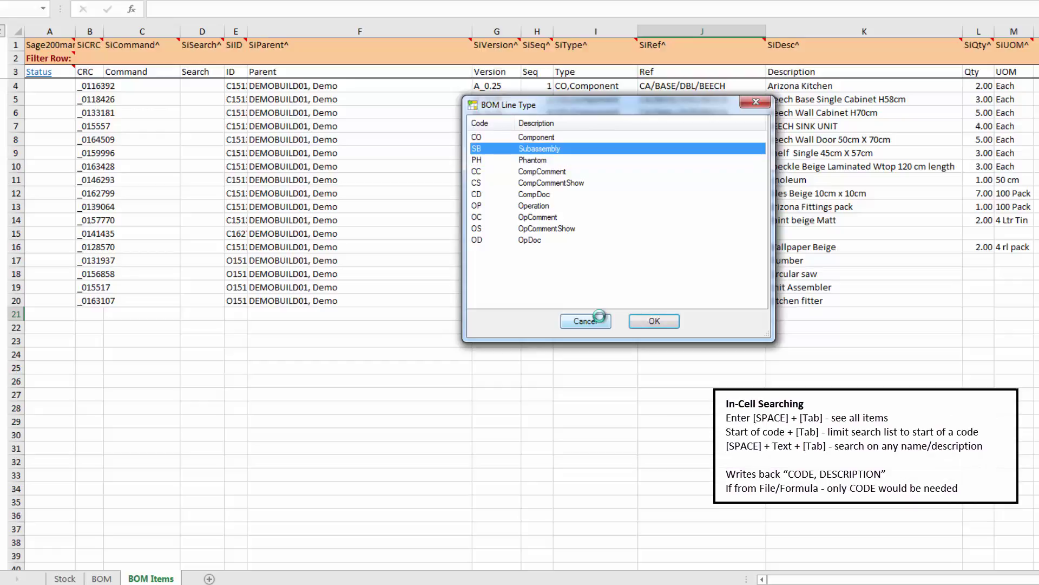
{"action": "key", "text": "Return"}
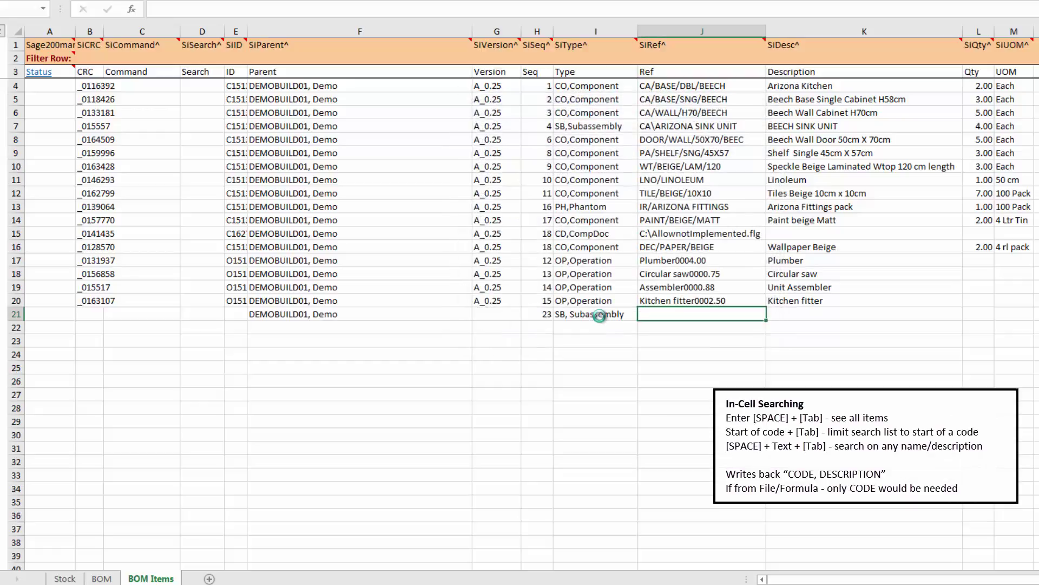
Step: Search all subassemblies for row 21's Ref and choose PM/SINK/PACK, Sink pack stainless
{"action": "key", "text": "Tab"}
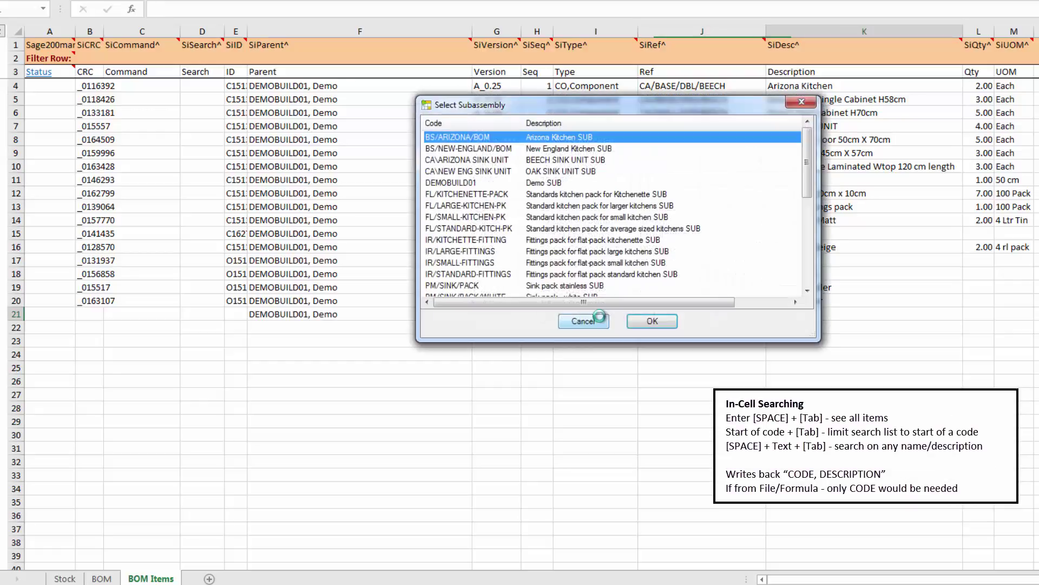
{"action": "key", "text": "Down"}
{"action": "key", "text": "Down"}
{"action": "key", "text": "Down"}
{"action": "key", "text": "Down"}
{"action": "key", "text": "Down"}
{"action": "key", "text": "Down"}
{"action": "key", "text": "Down"}
{"action": "key", "text": "Down"}
{"action": "key", "text": "Down"}
{"action": "key", "text": "Down"}
{"action": "key", "text": "Down"}
{"action": "key", "text": "Down"}
{"action": "key", "text": "Down"}
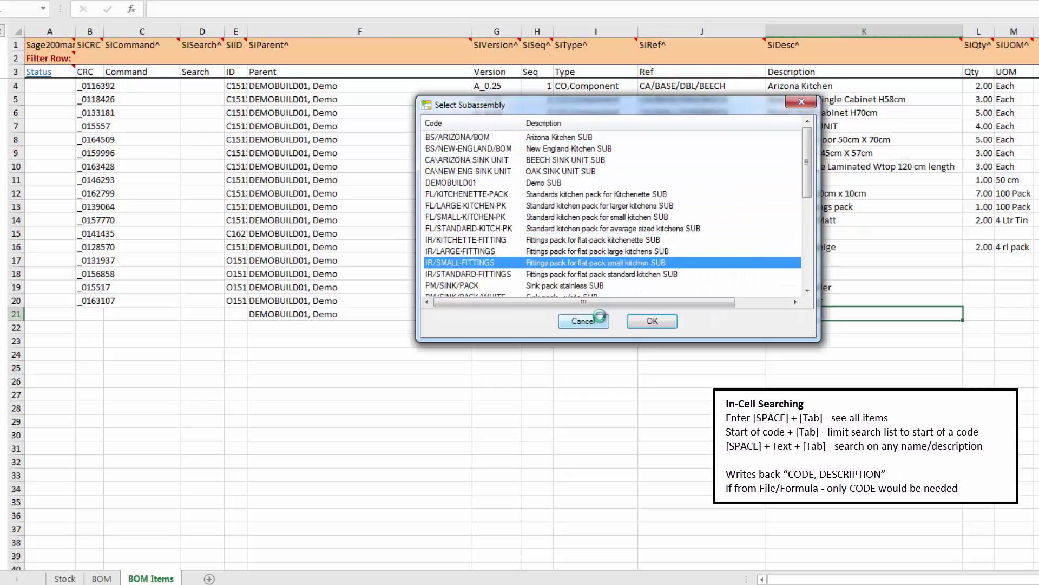
{"action": "key", "text": "Return"}
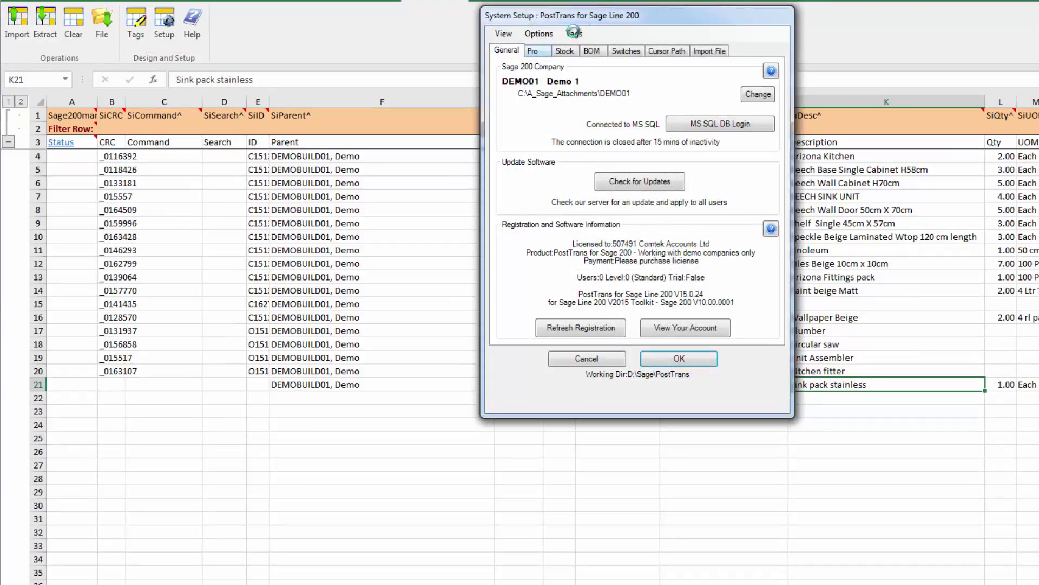
Step: Review the default component type and search prefixes in the BOM options of System Setup, and leave without saving
{"action": "left_click_drag", "start_coordinate": [573, 24], "coordinate": [315, 135]}
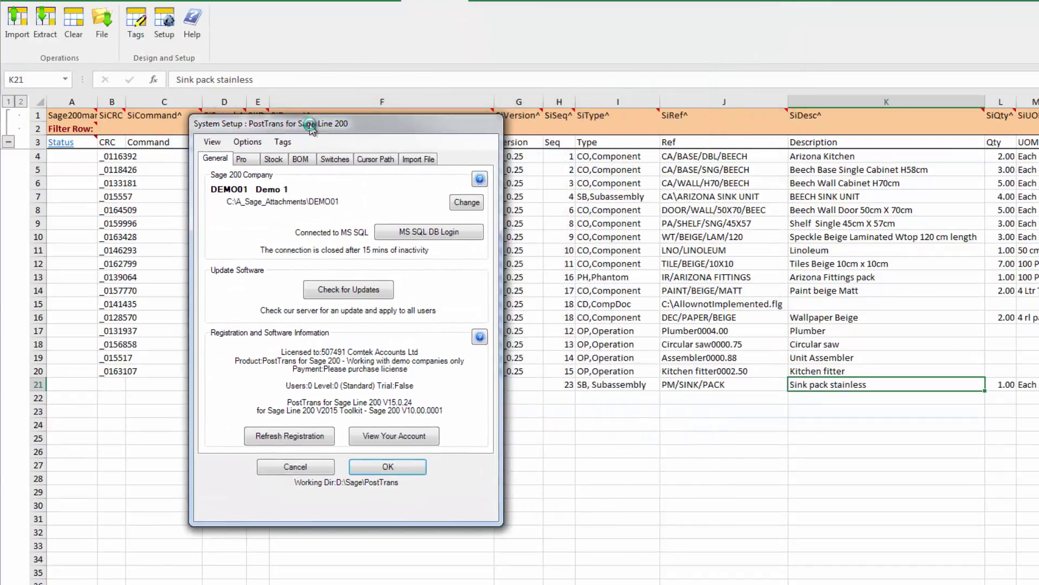
{"action": "left_click", "coordinate": [315, 163]}
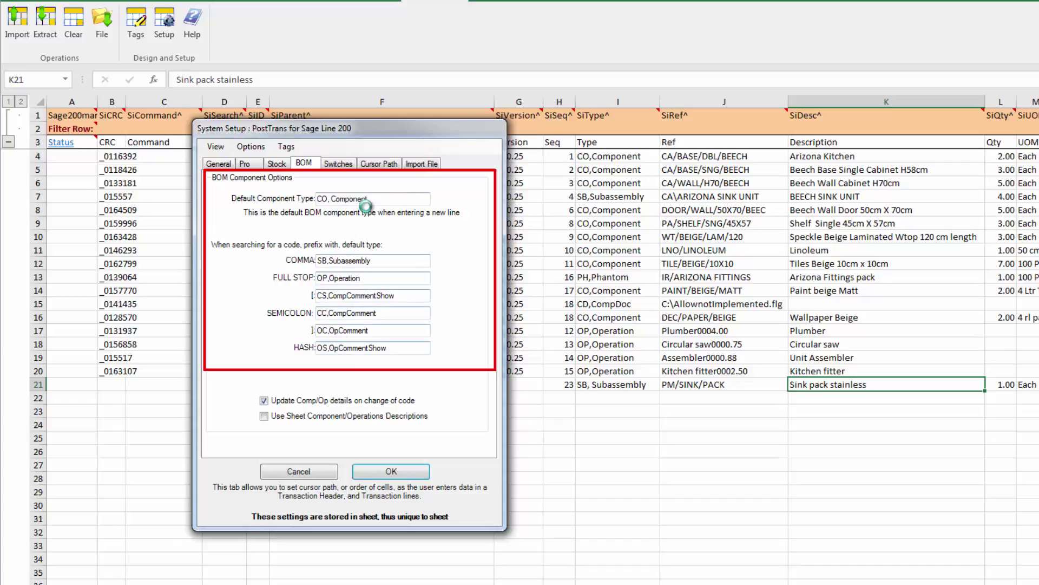
{"action": "left_click_drag", "start_coordinate": [369, 200], "coordinate": [302, 202]}
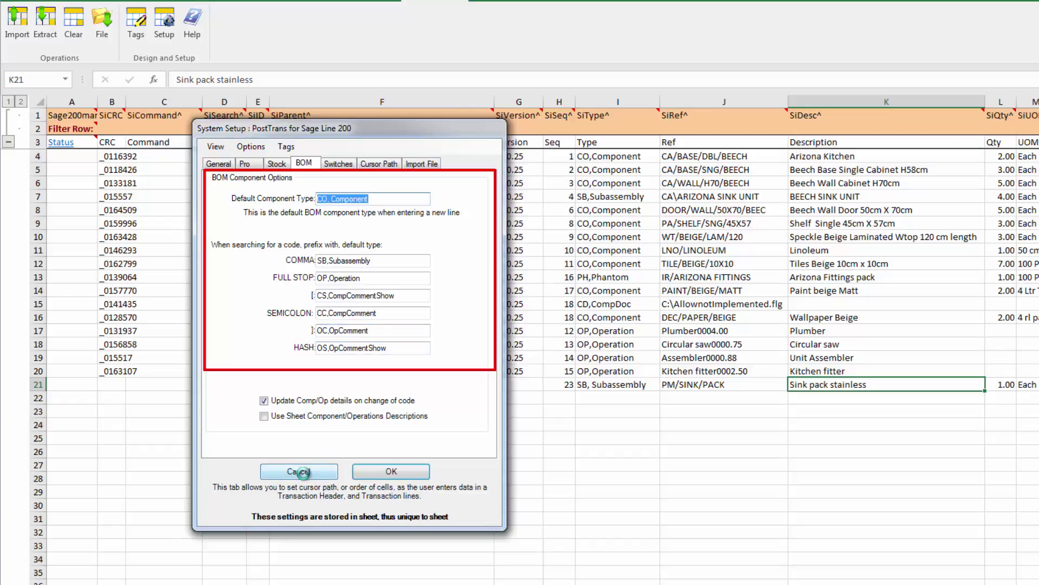
{"action": "left_click", "coordinate": [301, 472]}
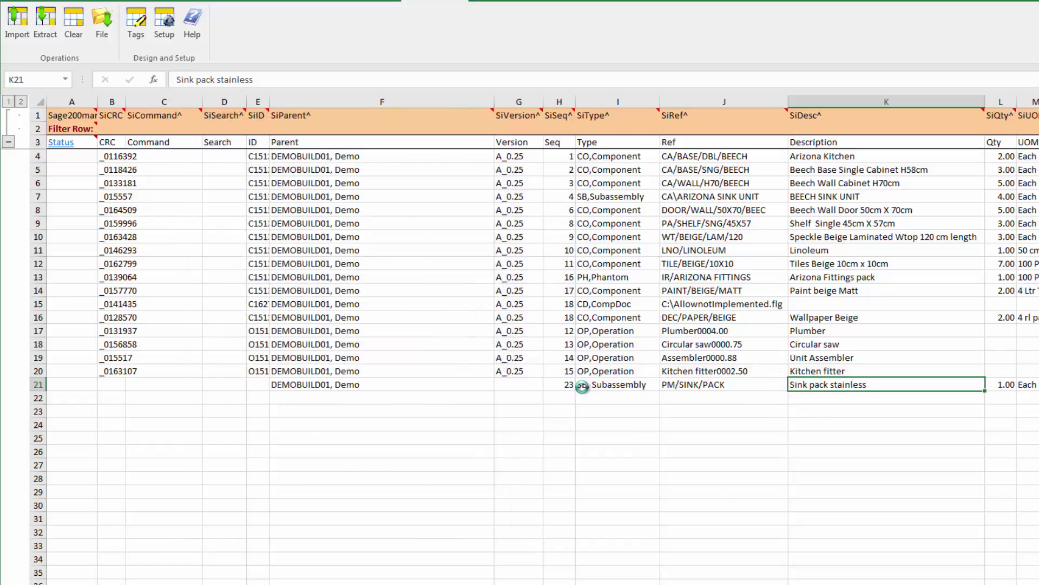
Step: Clear the sink pack line in row 21 and enter ";My comment" as its Ref to make a component comment line
{"action": "left_click_drag", "start_coordinate": [1038, 385], "coordinate": [258, 380]}
{"action": "key", "text": "Delete"}
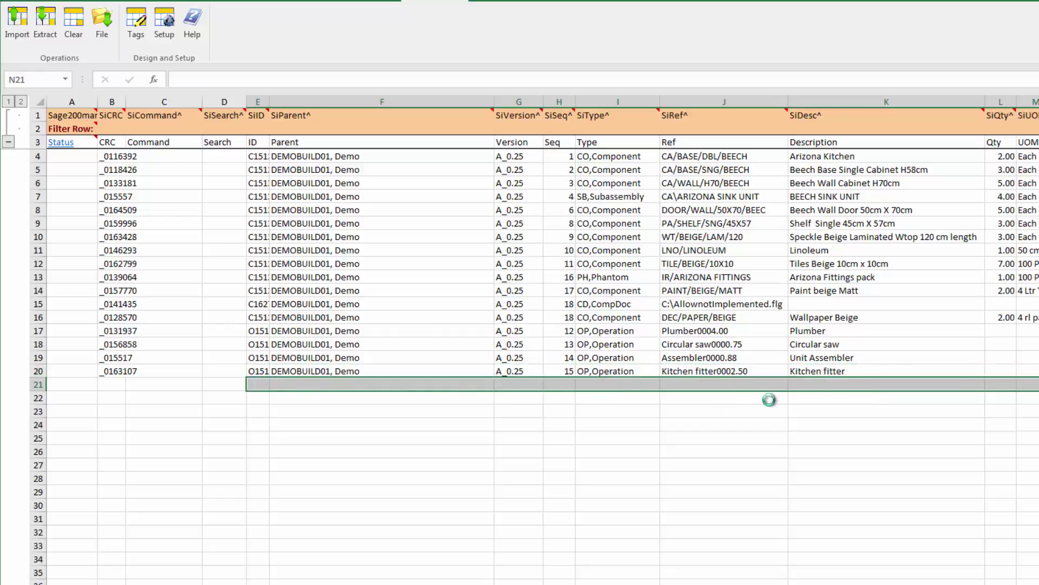
{"action": "left_click", "coordinate": [704, 385]}
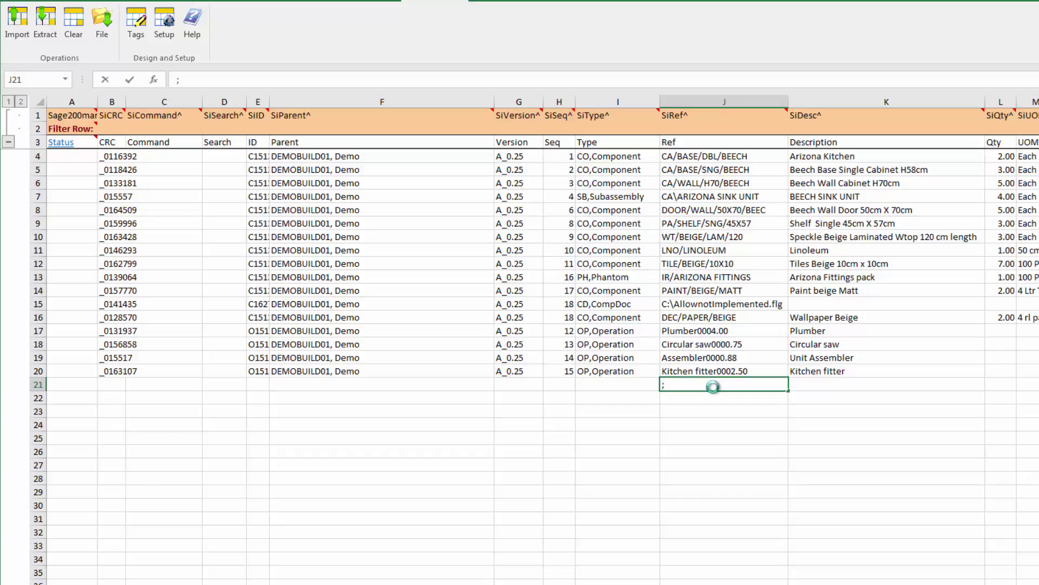
{"action": "type", "text": ";My comment"}
{"action": "key", "text": "Tab"}
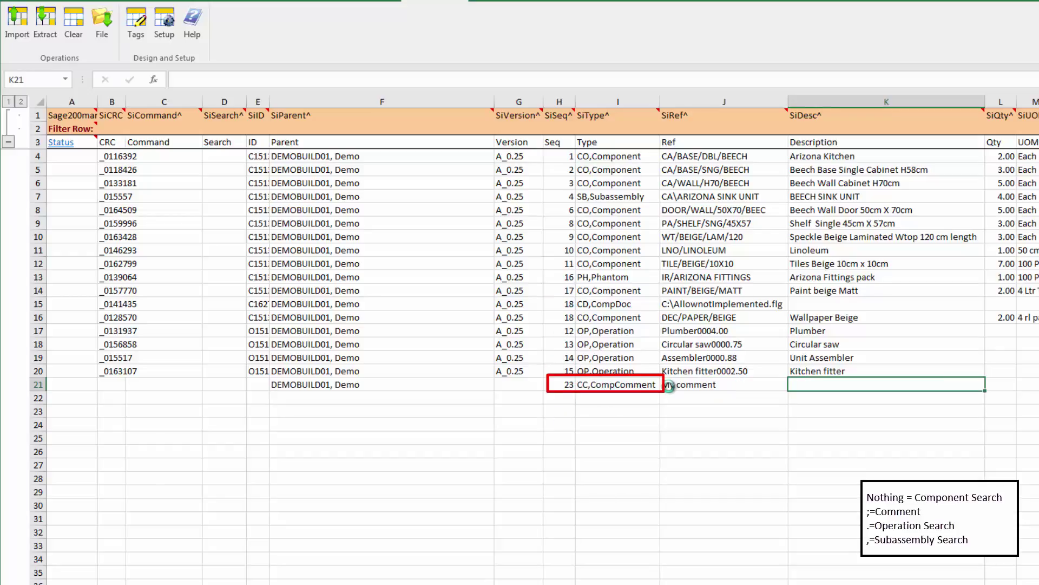
Step: Add an operation line in row 22 by searching Ref for ".As" and choosing Assembler0000.50, Unit Assembler
{"action": "left_click", "coordinate": [627, 399]}
{"action": "left_click", "coordinate": [678, 401]}
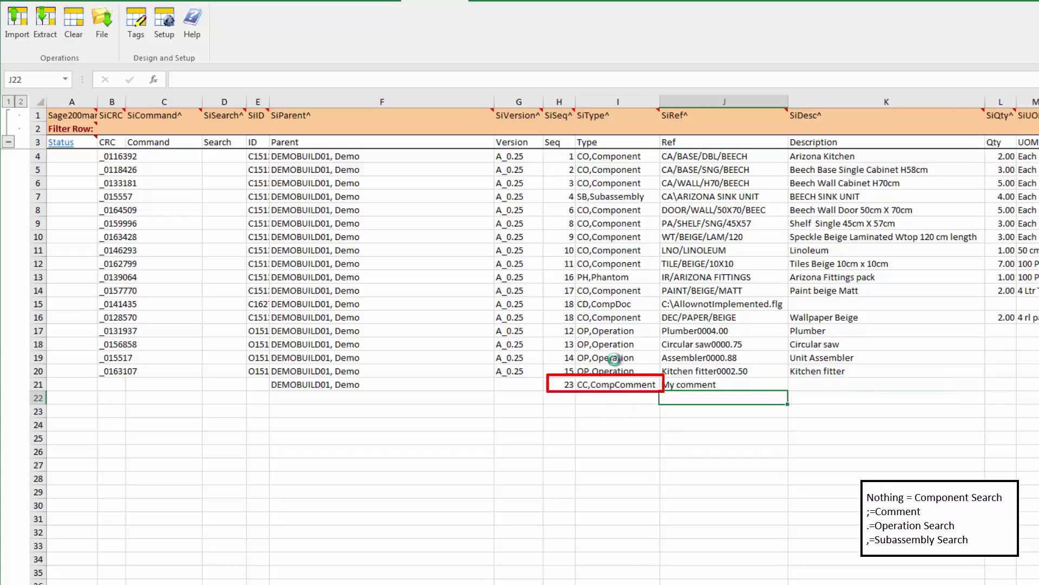
{"action": "type", "text": "."}
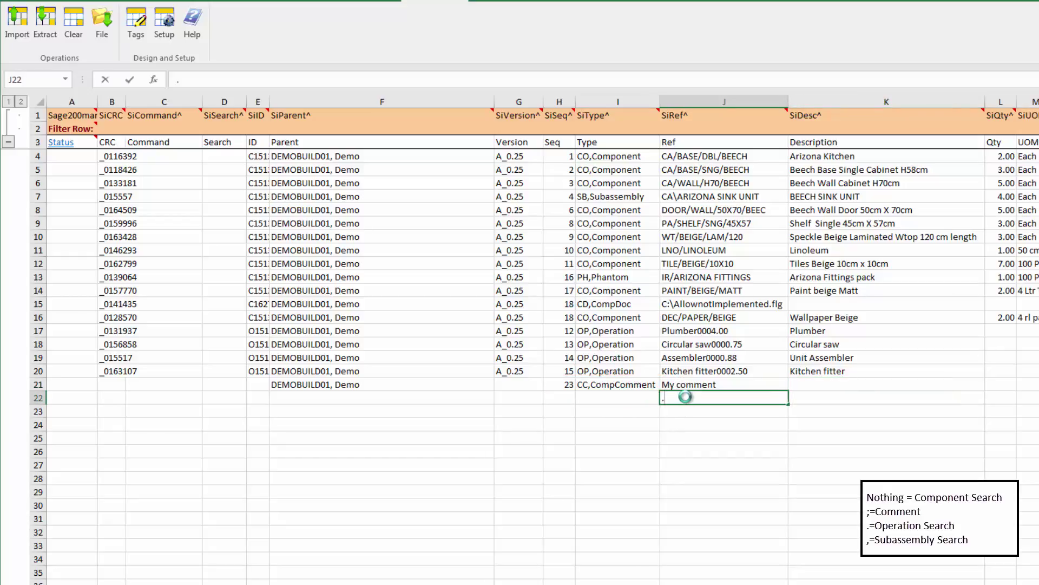
{"action": "type", "text": "As"}
{"action": "key", "text": "Tab"}
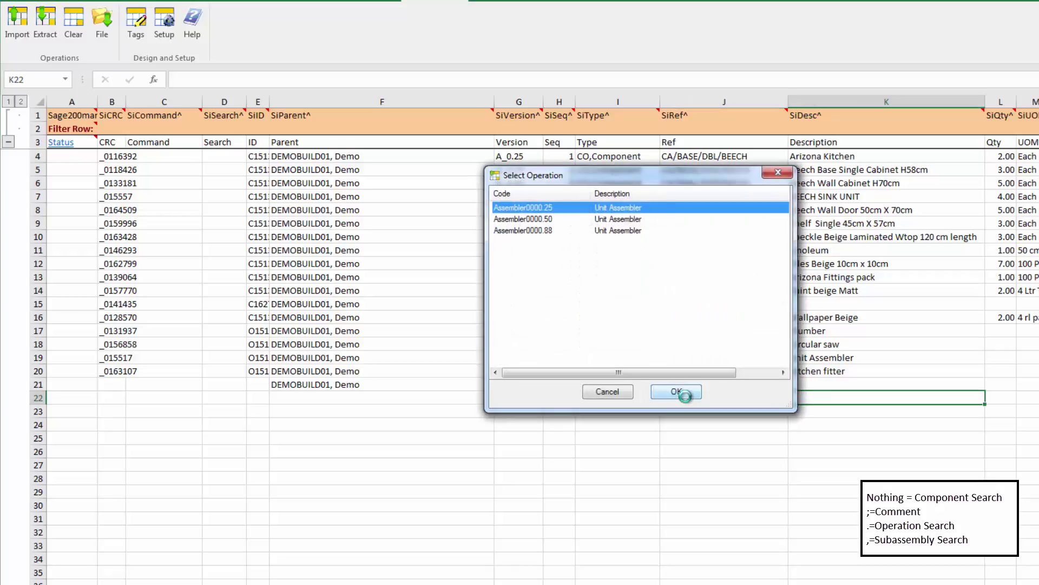
{"action": "key", "text": "Down"}
{"action": "left_click", "coordinate": [677, 392]}
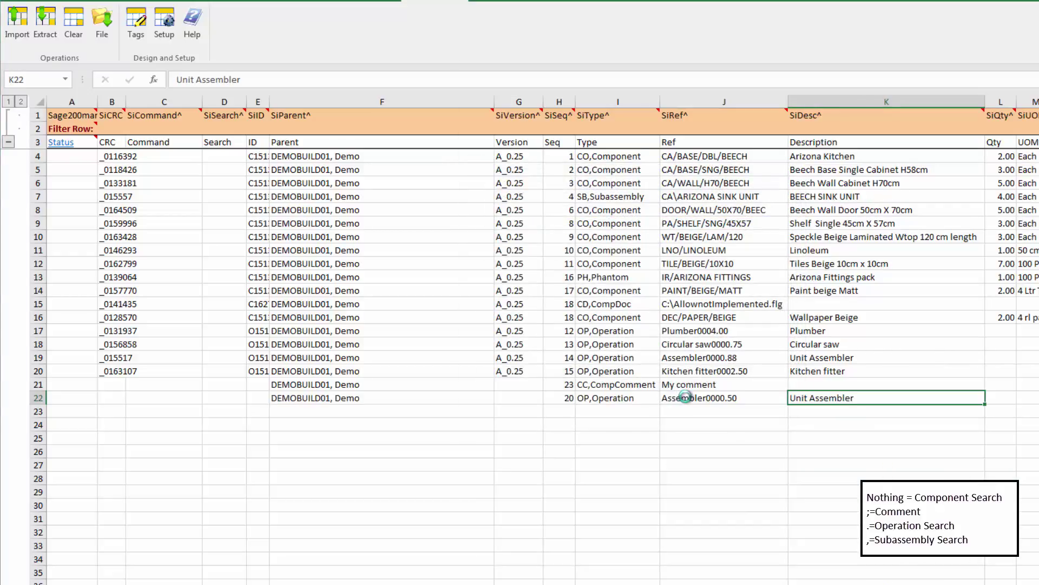
Step: Add a subassembly line in row 23 with a comma-prefixed Ref search, choosing FL/LARGE-KITCHEN-PK
{"action": "left_click", "coordinate": [678, 411]}
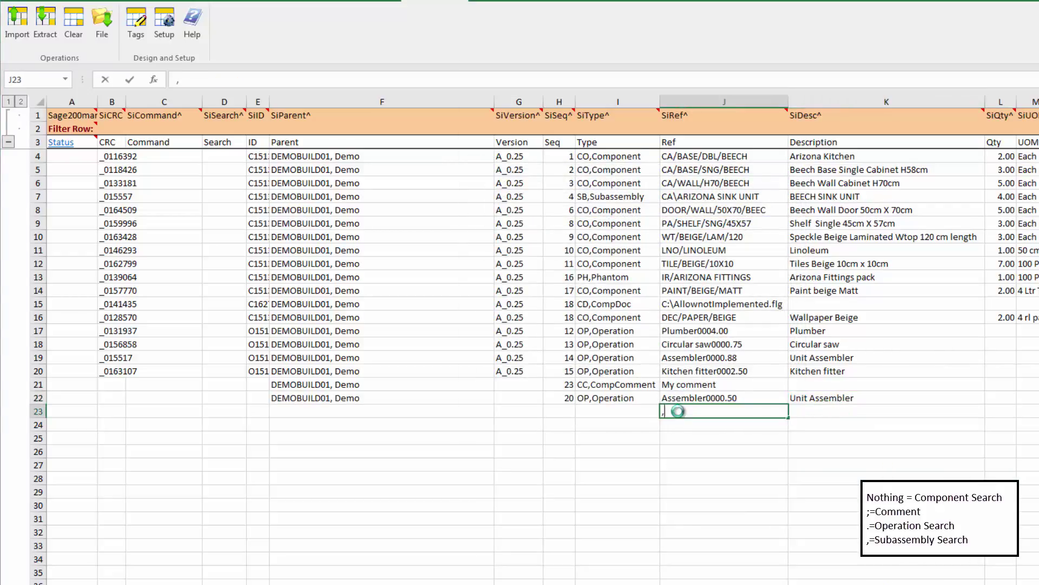
{"action": "key", "text": "Tab"}
{"action": "key", "text": "Down"}
{"action": "key", "text": "Down"}
{"action": "key", "text": "Down"}
{"action": "key", "text": "Down"}
{"action": "key", "text": "Down"}
{"action": "key", "text": "Down"}
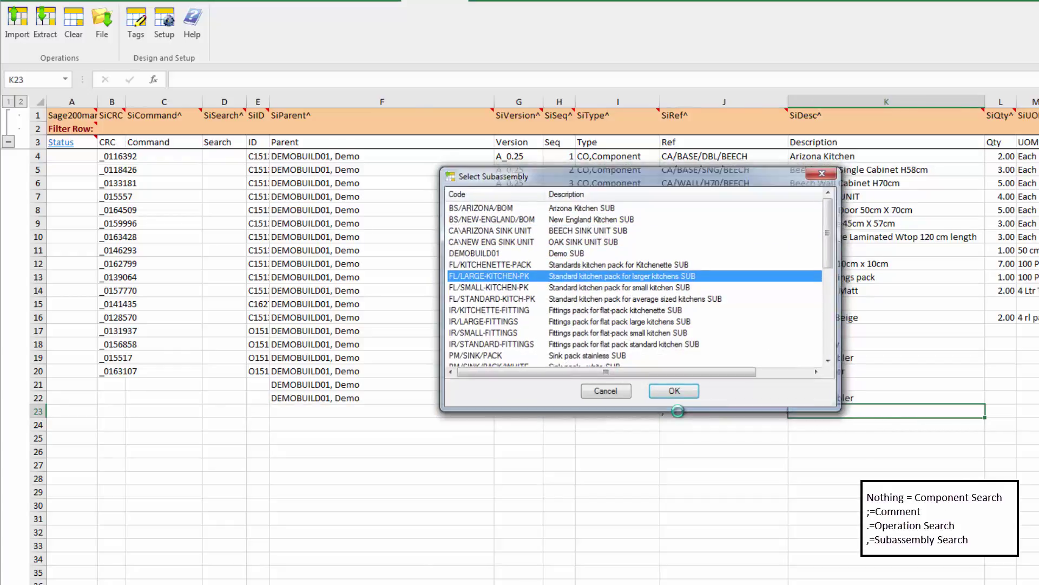
{"action": "key", "text": "Return"}
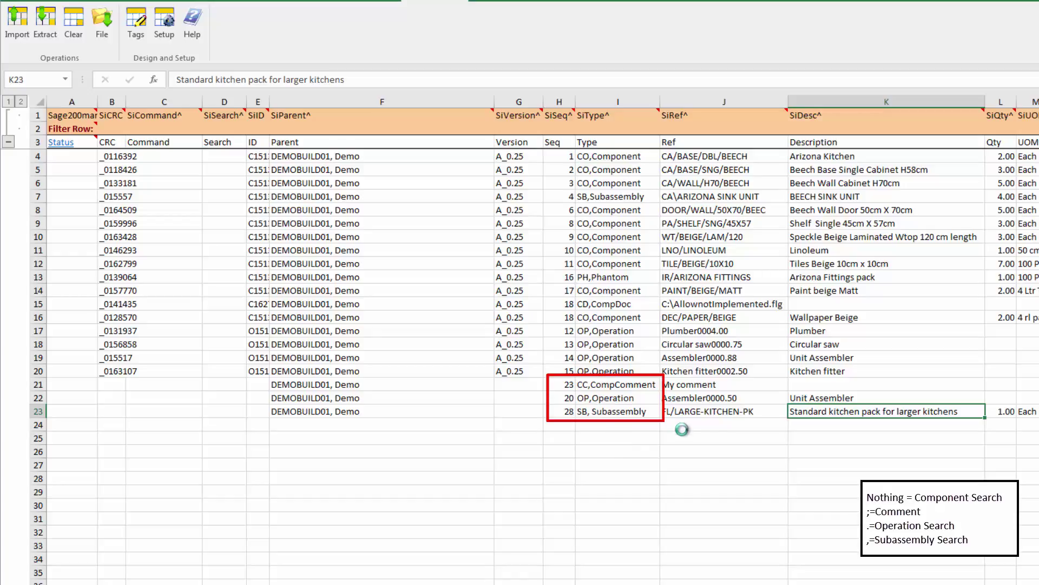
Step: Set the Qty of the FL/LARGE-KITCHEN-PK line in row 23 to 2
{"action": "left_click", "coordinate": [999, 411]}
{"action": "type", "text": "2"}
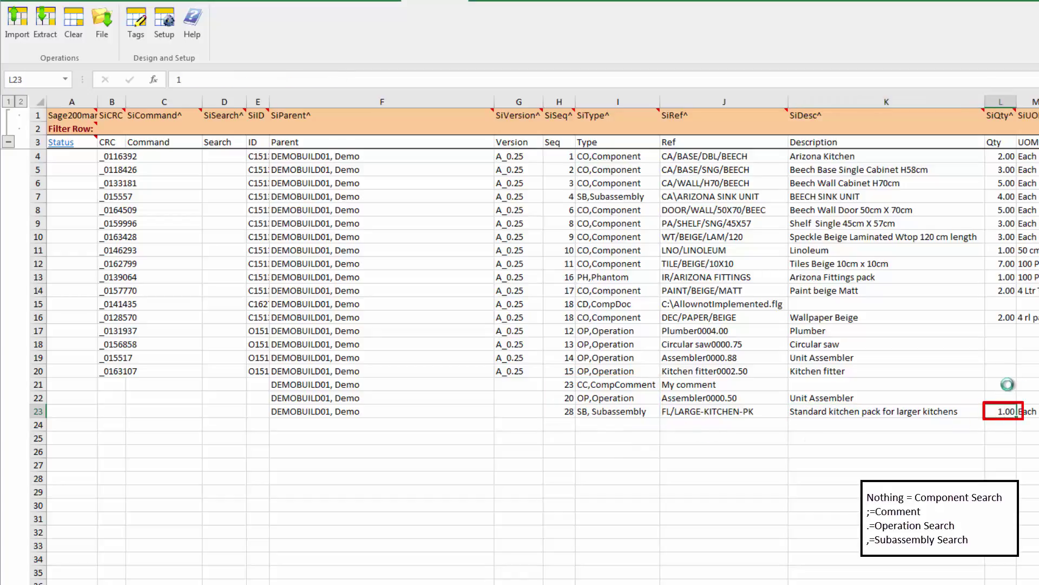
{"action": "left_click", "coordinate": [1007, 372]}
{"action": "left_click", "coordinate": [847, 374]}
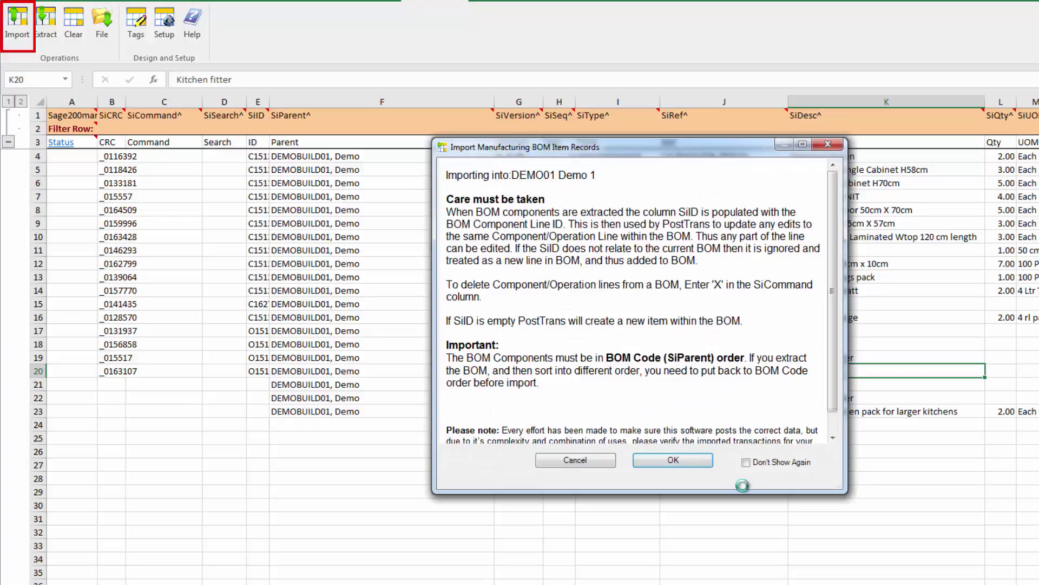
Step: Import the BOM Items lines into company DEMO01, choosing not to show the import guidance again
{"action": "left_click", "coordinate": [746, 462]}
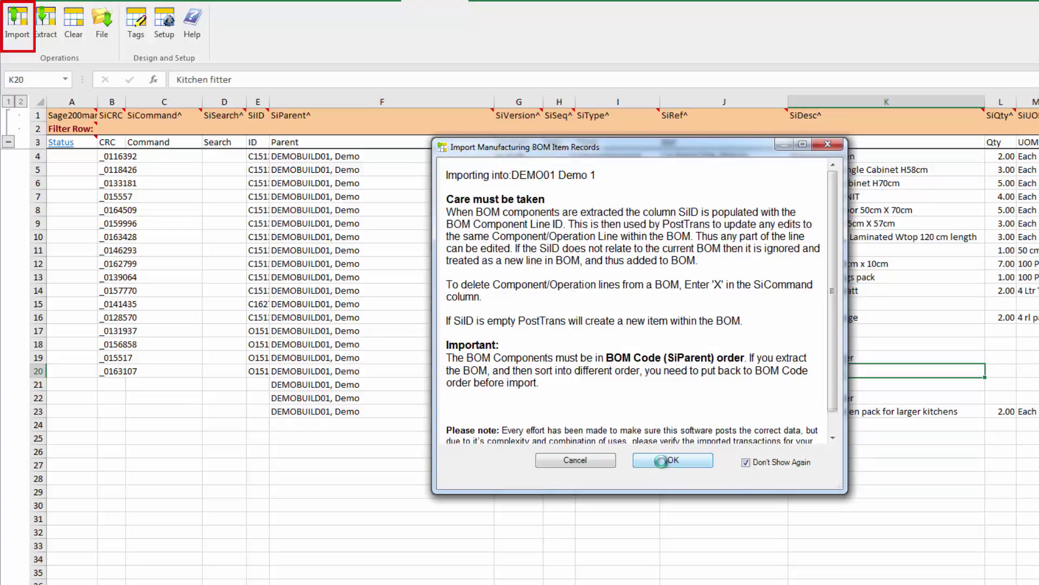
{"action": "left_click", "coordinate": [662, 462]}
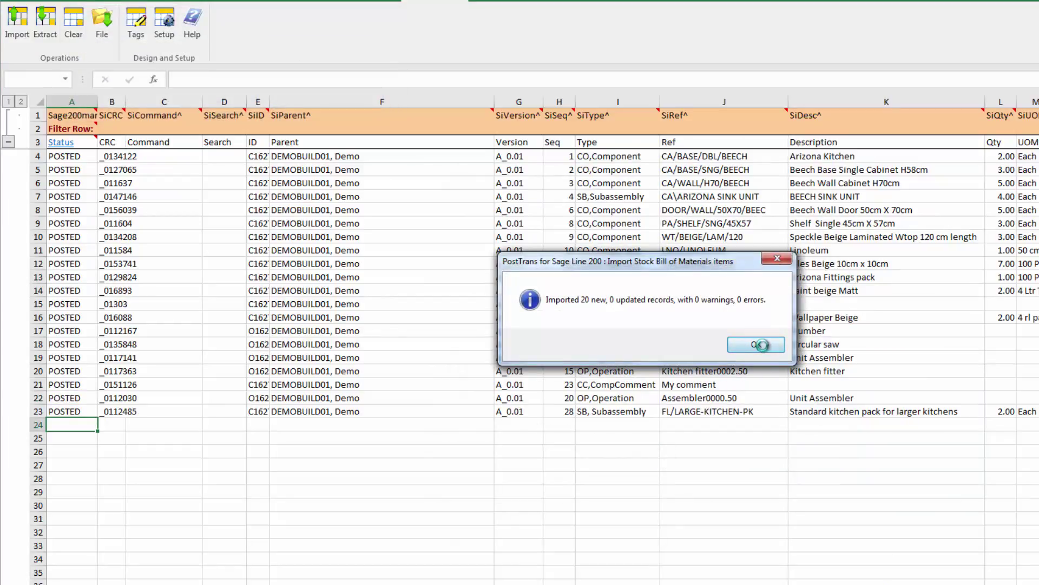
{"action": "left_click", "coordinate": [761, 345]}
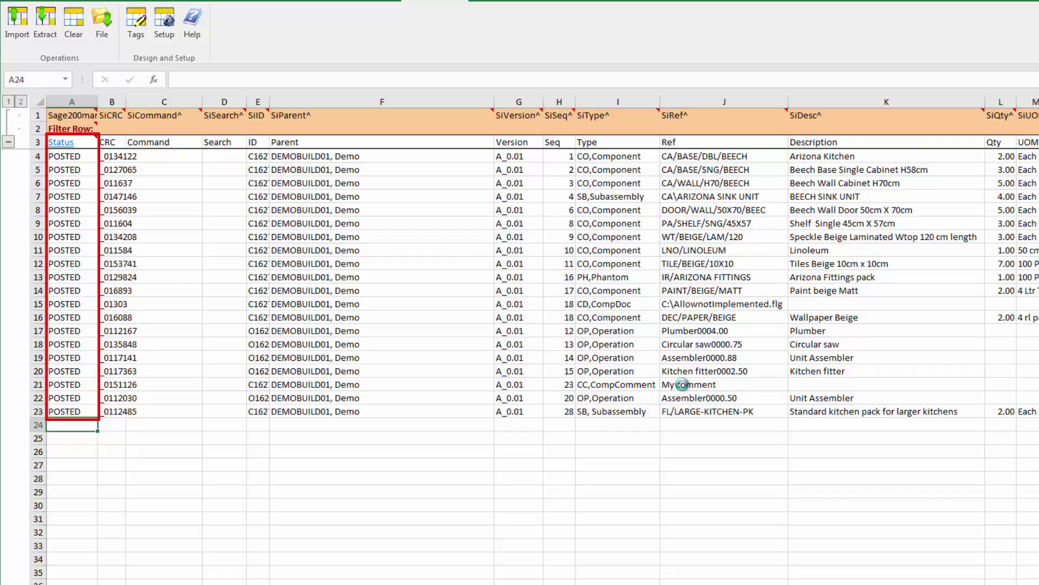
Step: Switch to Sage 200, open the DEMOBUILD01 bill of materials and compare its components list with the imported sheet lines
{"action": "key", "text": "alt+Tab"}
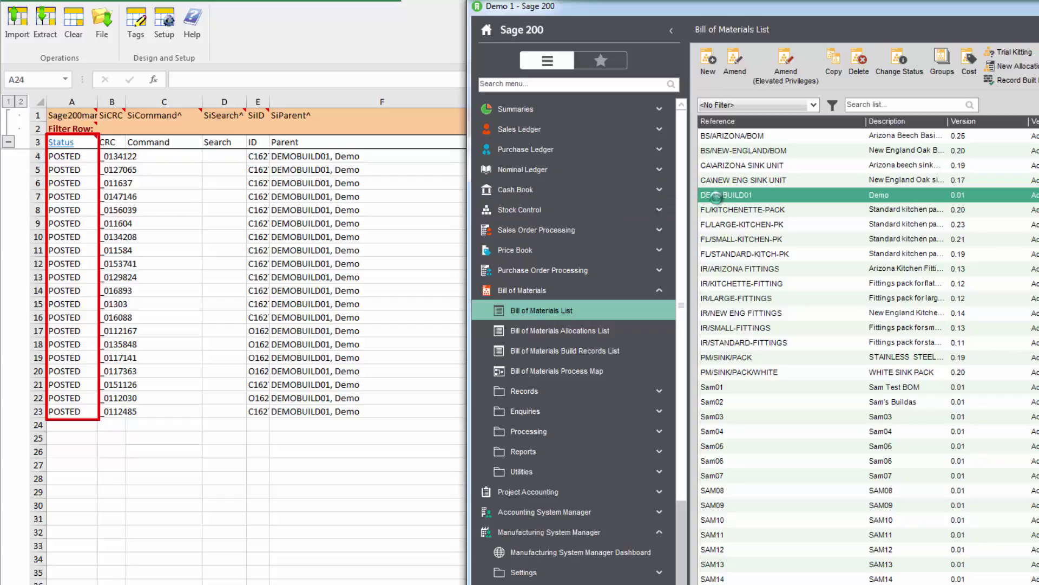
{"action": "double_click", "coordinate": [716, 195]}
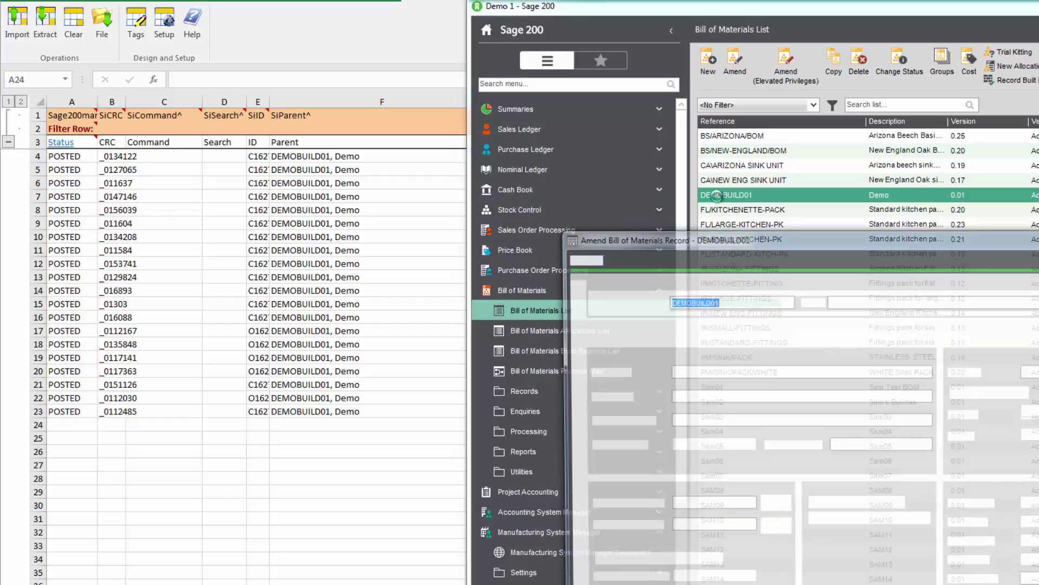
{"action": "left_click", "coordinate": [432, 267]}
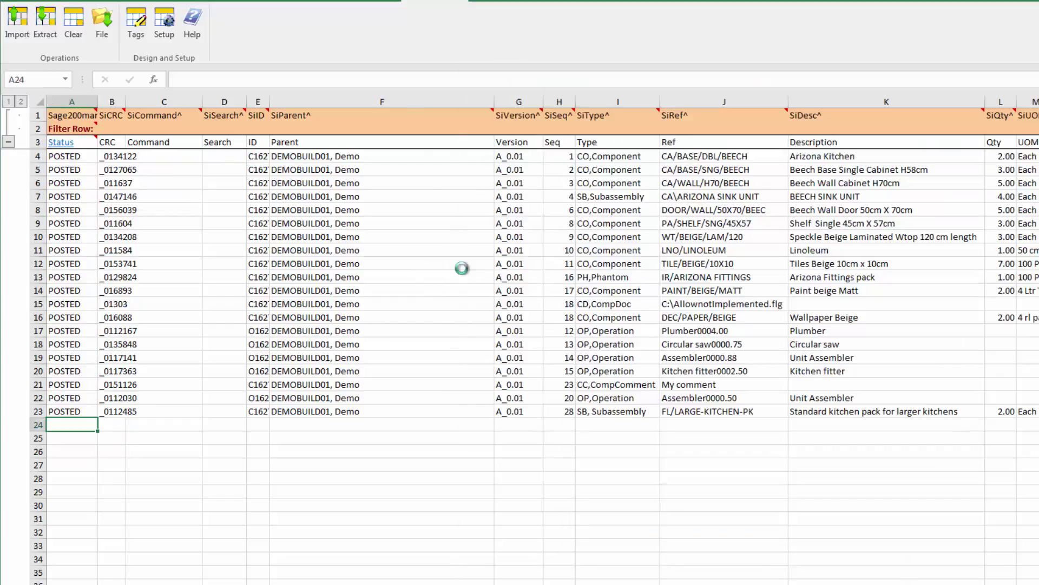
{"action": "key", "text": "alt+Tab"}
{"action": "left_click_drag", "start_coordinate": [704, 240], "coordinate": [792, 137]}
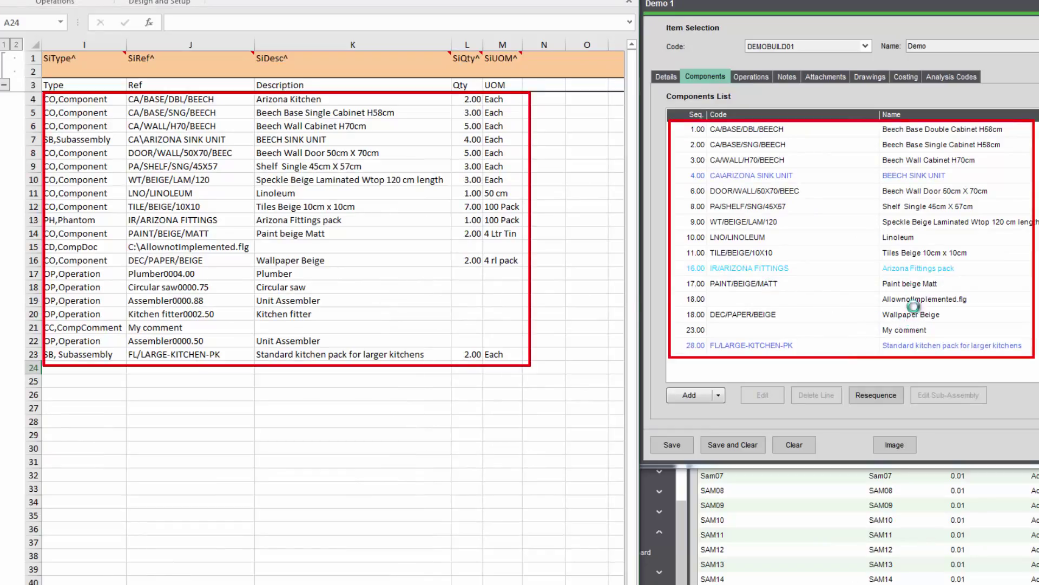
{"action": "left_click", "coordinate": [909, 330]}
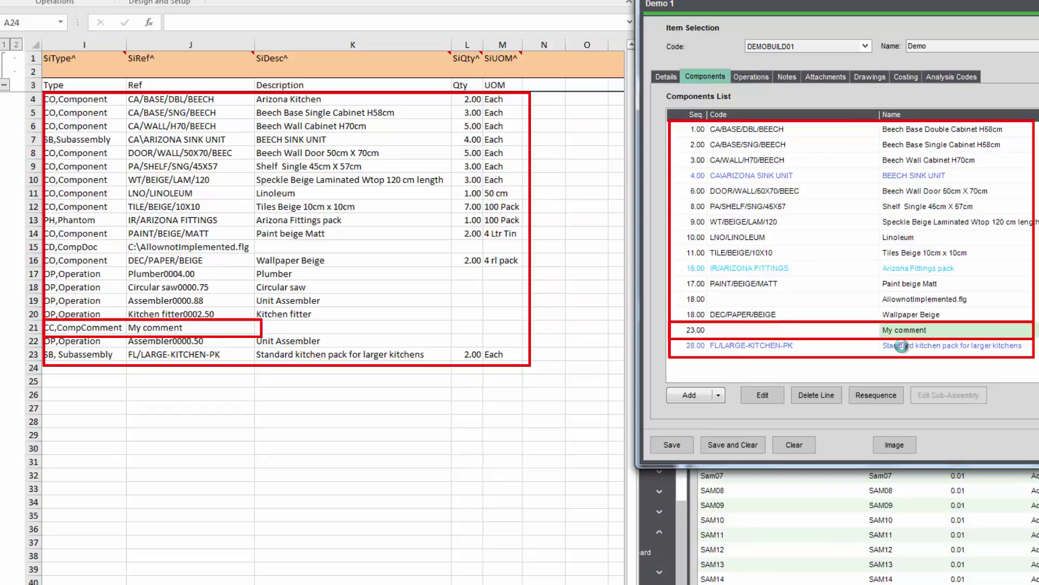
Step: Check DEMOBUILD01's AllownotImplemented.flg component line and its operations list against the imported sheet lines
{"action": "left_click", "coordinate": [920, 302]}
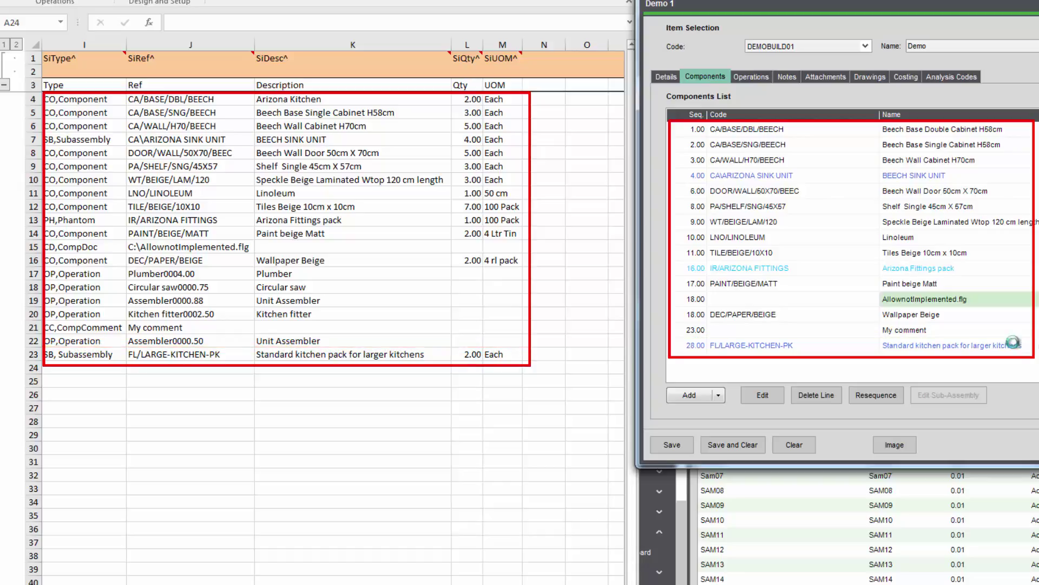
{"action": "left_click", "coordinate": [761, 79]}
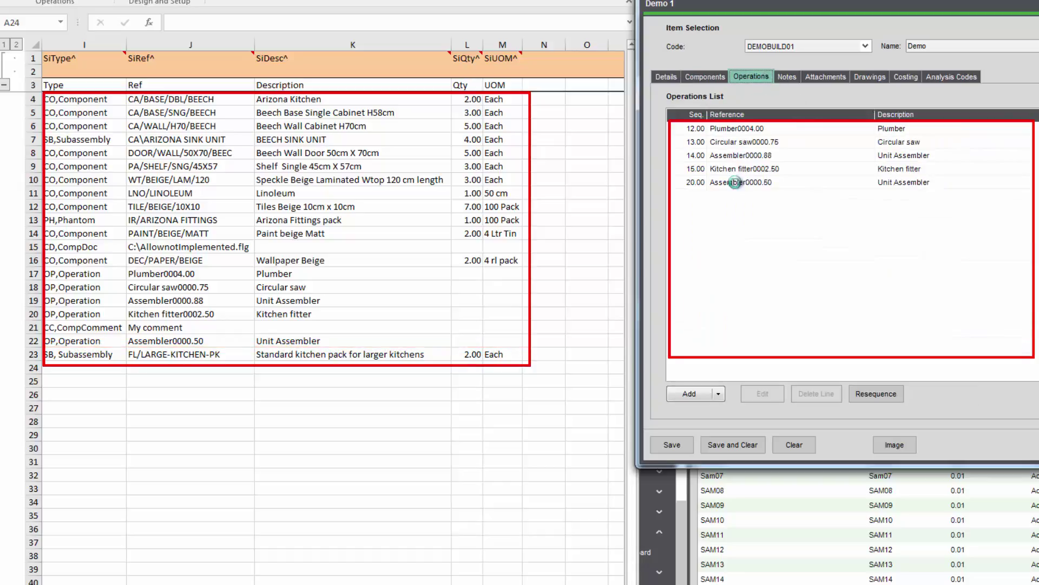
{"action": "left_click", "coordinate": [780, 187]}
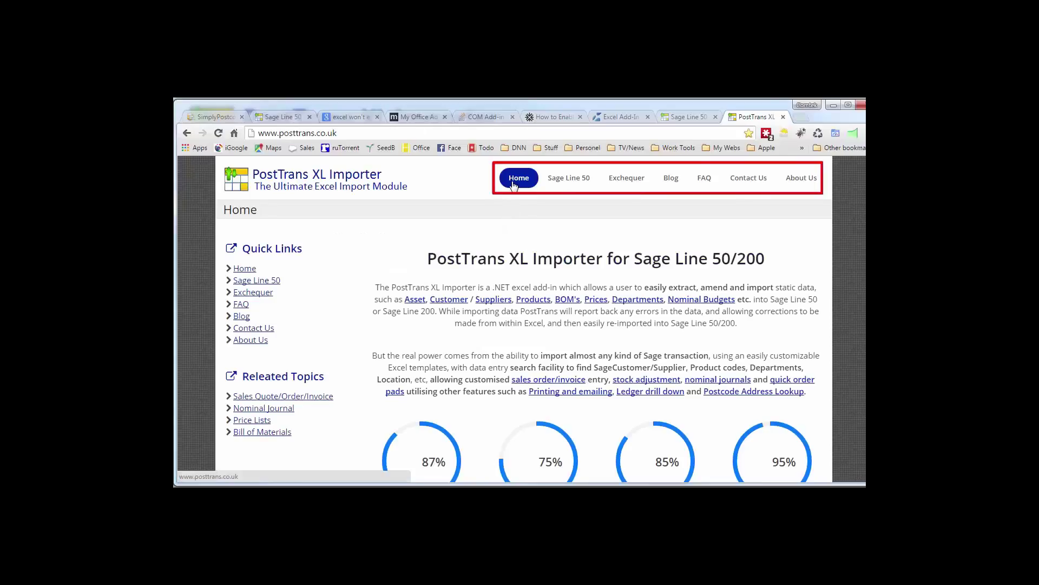
Step: On the PostTrans website, open the Sage Line 50 Training page and read through its template guidance
{"action": "mouse_move", "coordinate": [557, 183]}
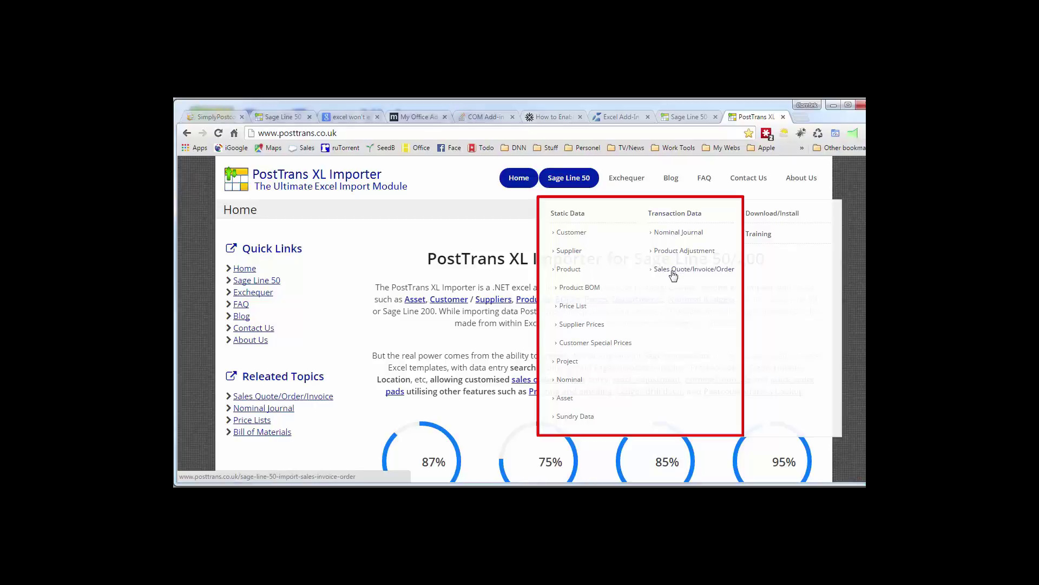
{"action": "left_click", "coordinate": [756, 237]}
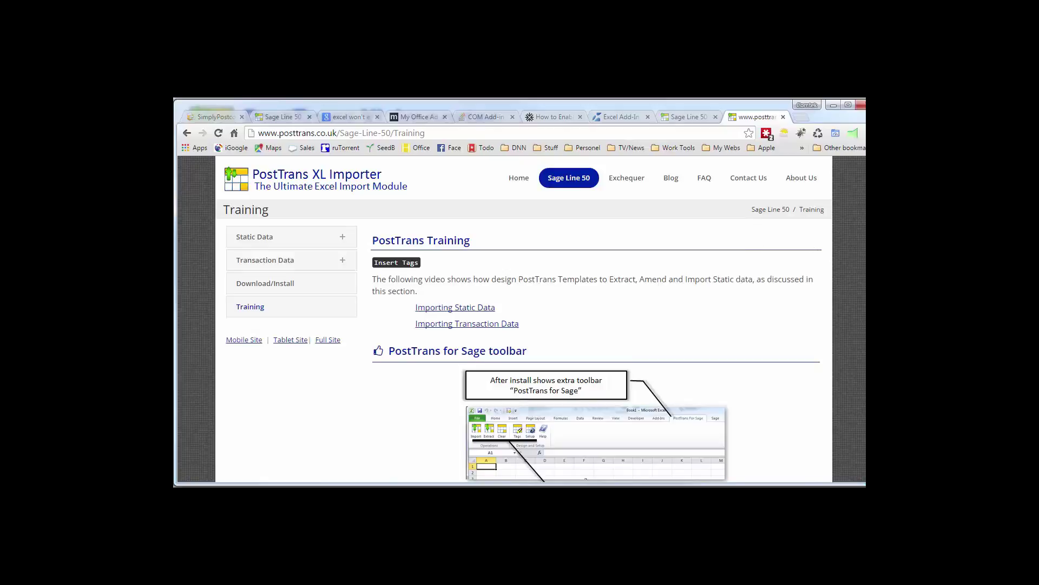
{"action": "scroll", "coordinate": [756, 240], "scroll_direction": "down", "scroll_amount": 3}
{"action": "scroll", "coordinate": [595, 341], "scroll_direction": "down", "scroll_amount": 15}
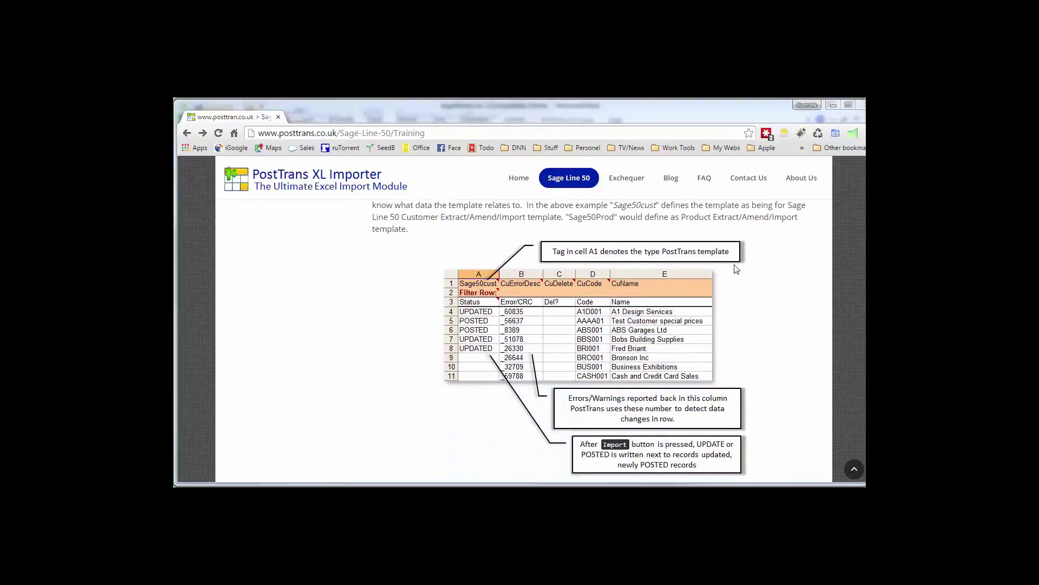
Step: Open the PostTrans blog and look through its articles on Sage Line 50/200 imports
{"action": "left_click", "coordinate": [671, 182]}
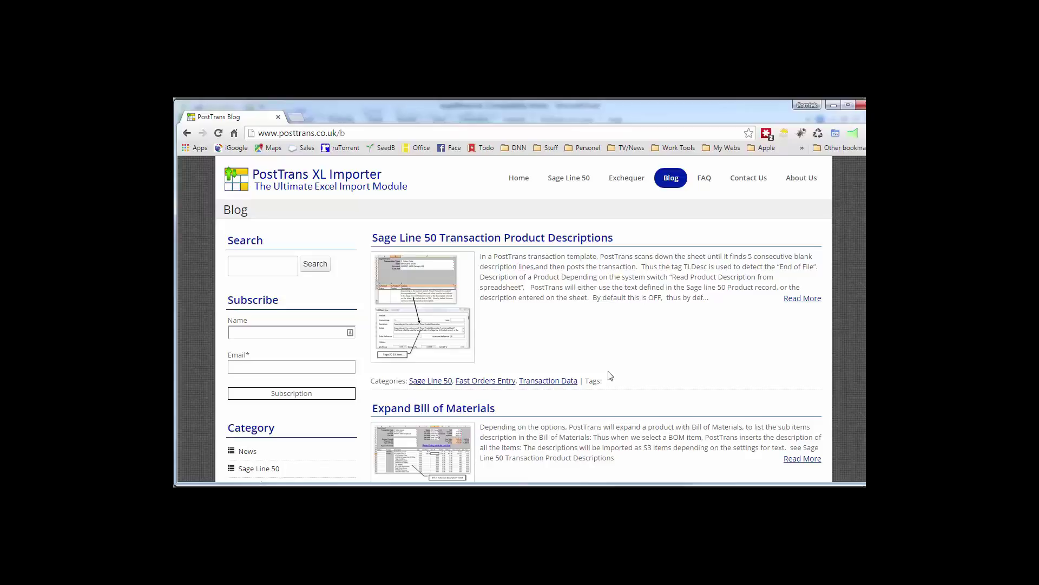
{"action": "scroll", "coordinate": [610, 375], "scroll_direction": "down", "scroll_amount": 2}
{"action": "scroll", "coordinate": [582, 365], "scroll_direction": "down", "scroll_amount": 3}
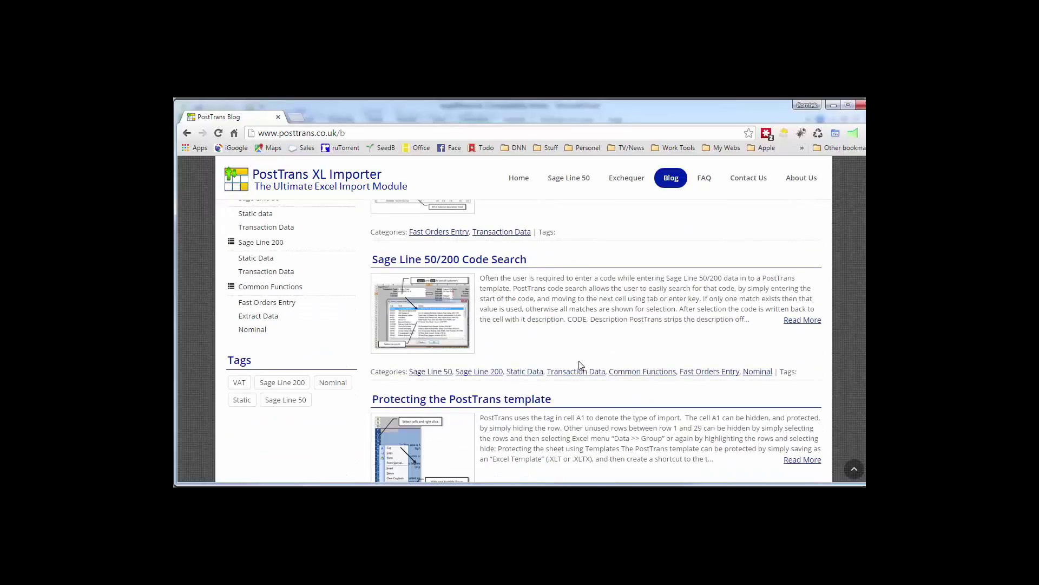
{"action": "scroll", "coordinate": [593, 374], "scroll_direction": "down", "scroll_amount": 8}
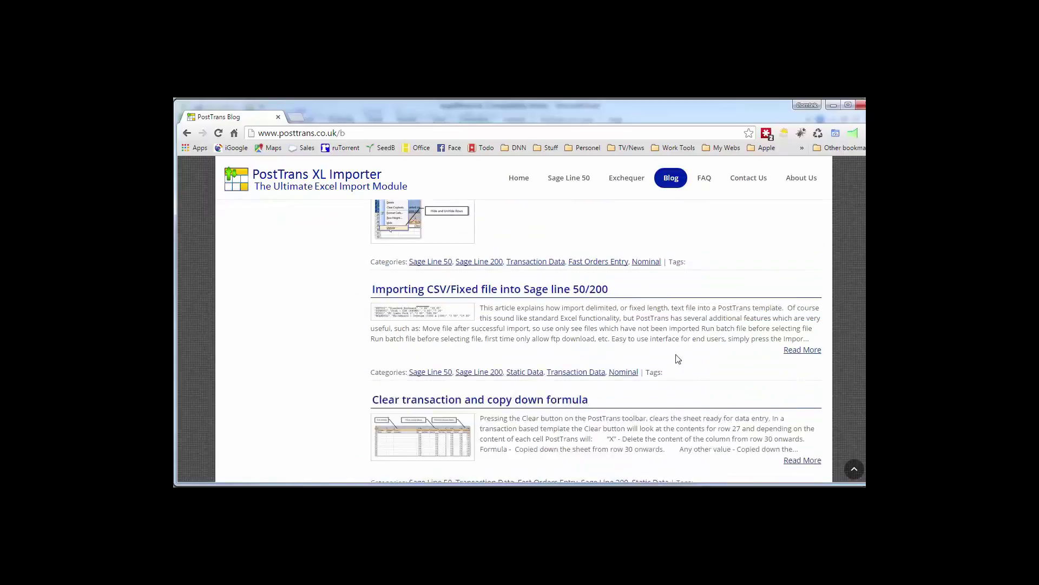
{"action": "scroll", "coordinate": [737, 366], "scroll_direction": "down", "scroll_amount": 5}
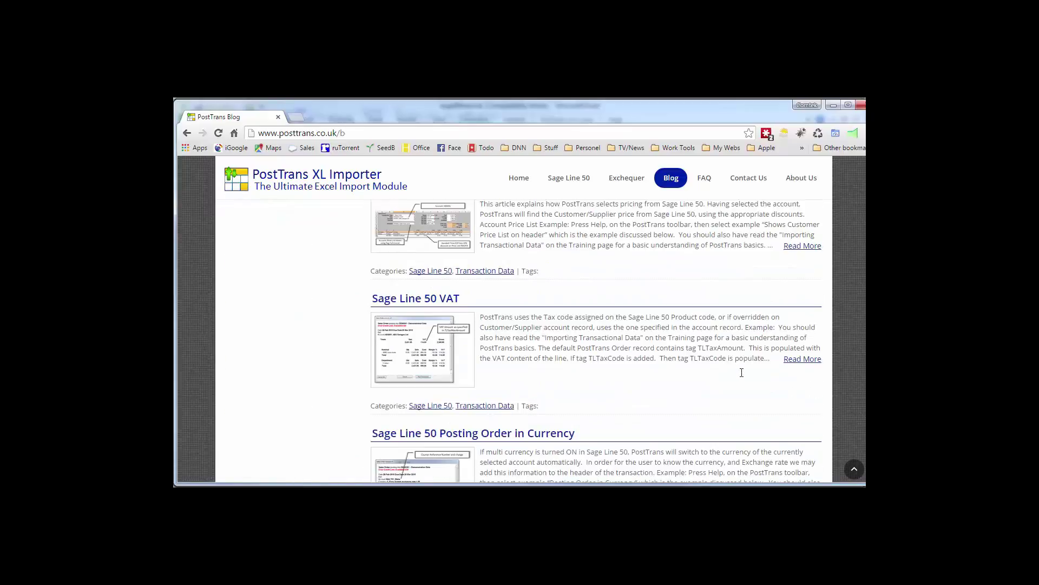
{"action": "scroll", "coordinate": [726, 382], "scroll_direction": "down", "scroll_amount": 1}
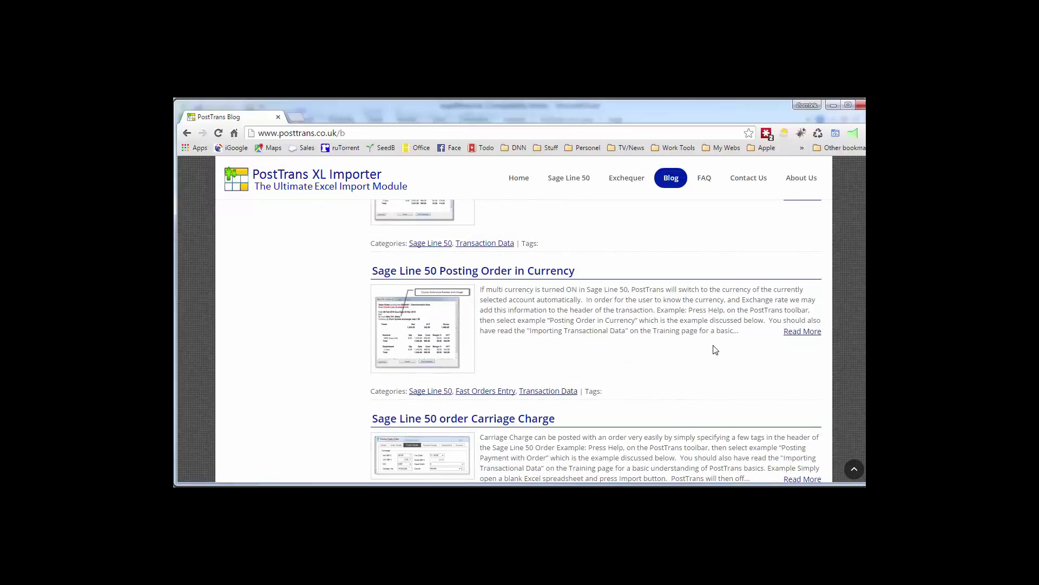
{"action": "scroll", "coordinate": [714, 347], "scroll_direction": "down", "scroll_amount": 5}
{"action": "scroll", "coordinate": [713, 345], "scroll_direction": "up", "scroll_amount": 2}
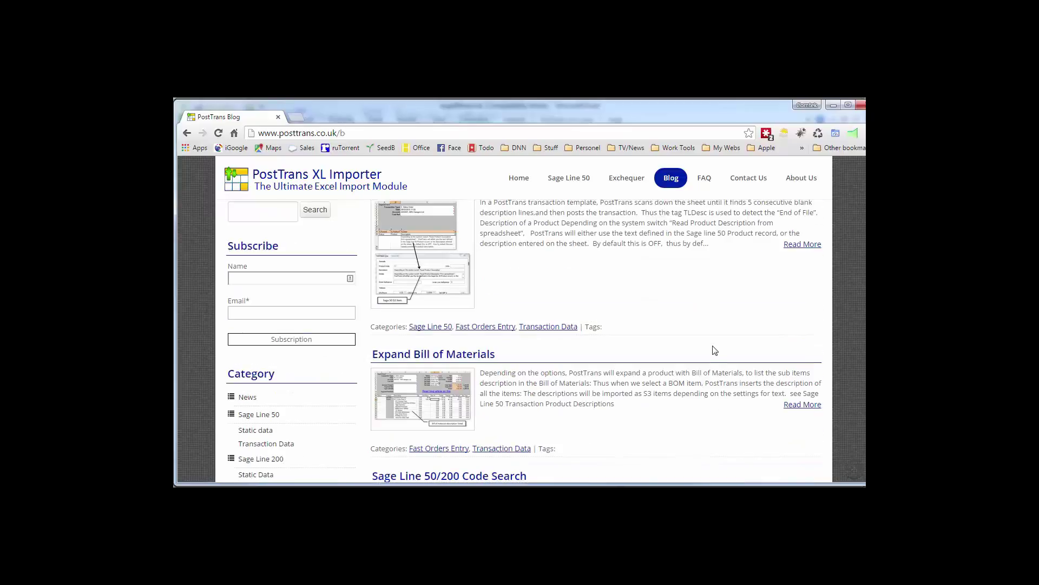
Step: Switch to Excel, view the TLProduct and TLDesc tag descriptions, and read the linked "How Descriptions are Imported" article
{"action": "key", "text": "alt+Tab"}
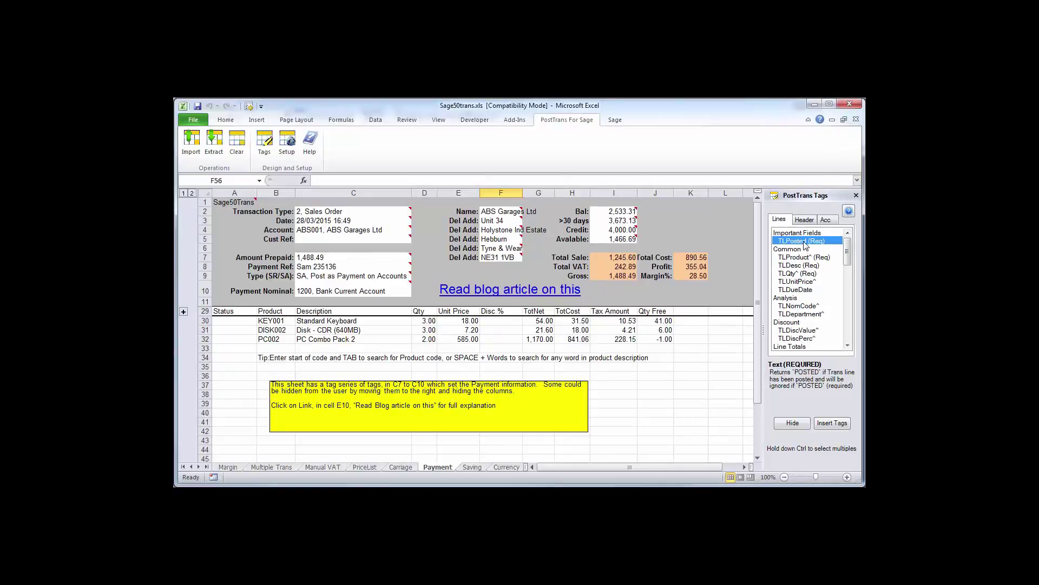
{"action": "left_click", "coordinate": [800, 258]}
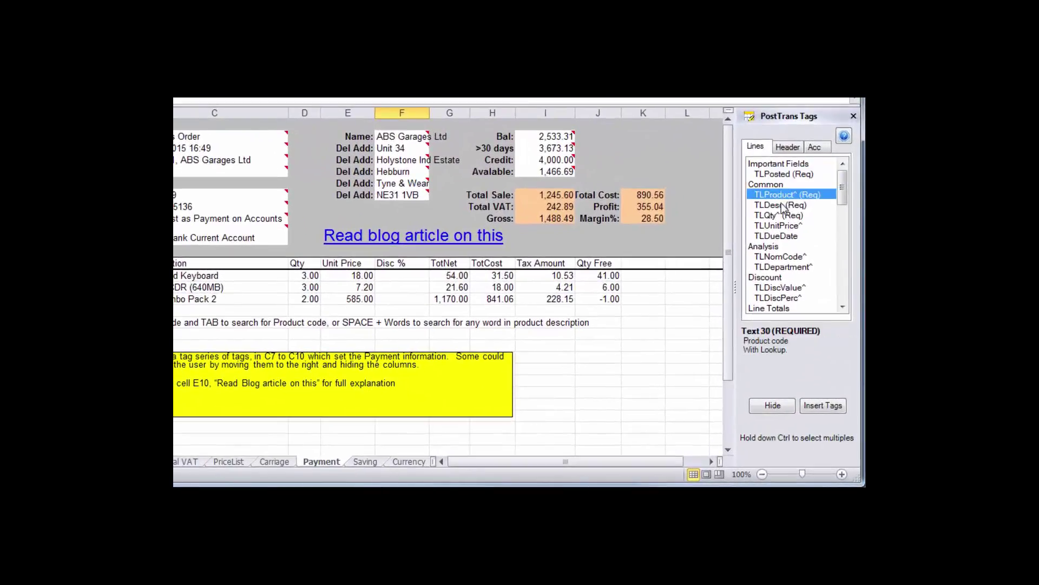
{"action": "left_click", "coordinate": [781, 205]}
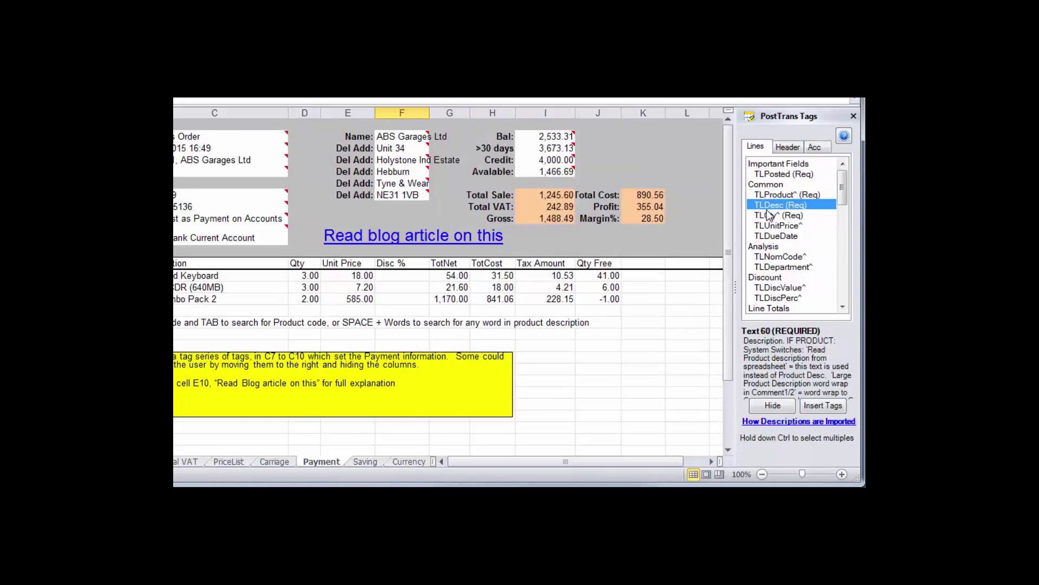
{"action": "left_click", "coordinate": [790, 422]}
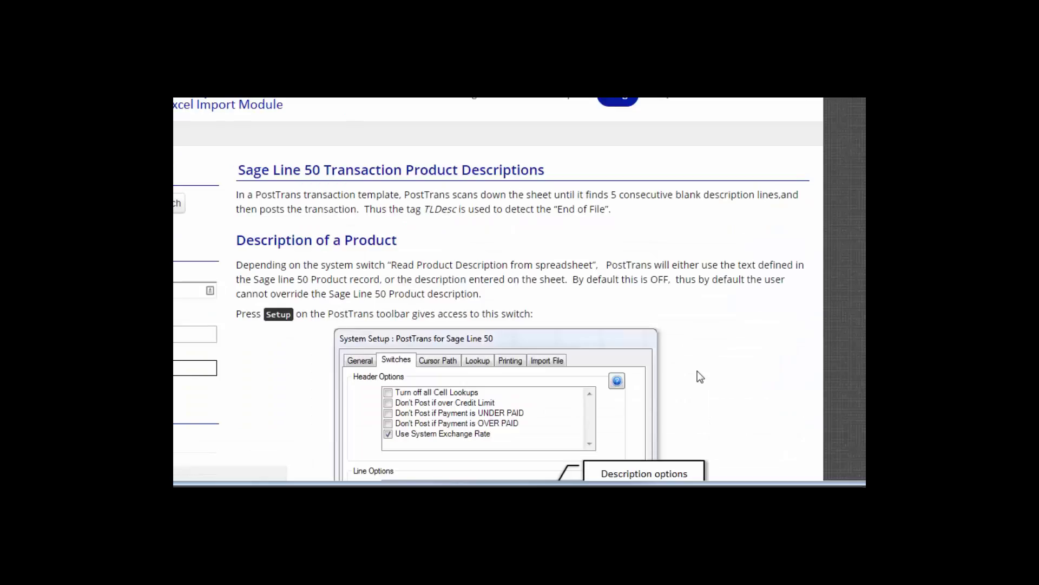
{"action": "scroll", "coordinate": [724, 382], "scroll_direction": "down", "scroll_amount": 12}
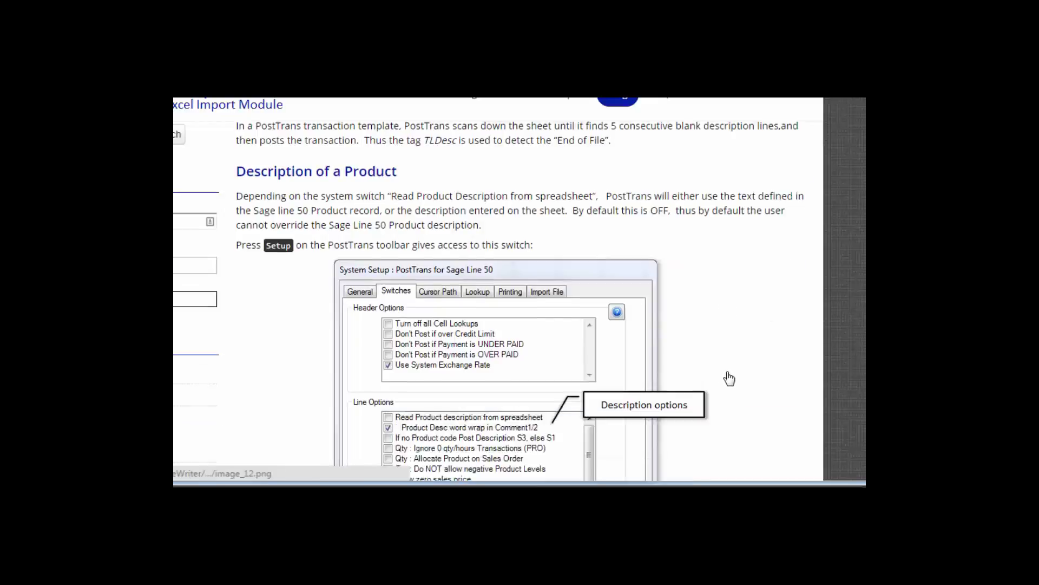
{"action": "scroll", "coordinate": [729, 379], "scroll_direction": "down", "scroll_amount": 9}
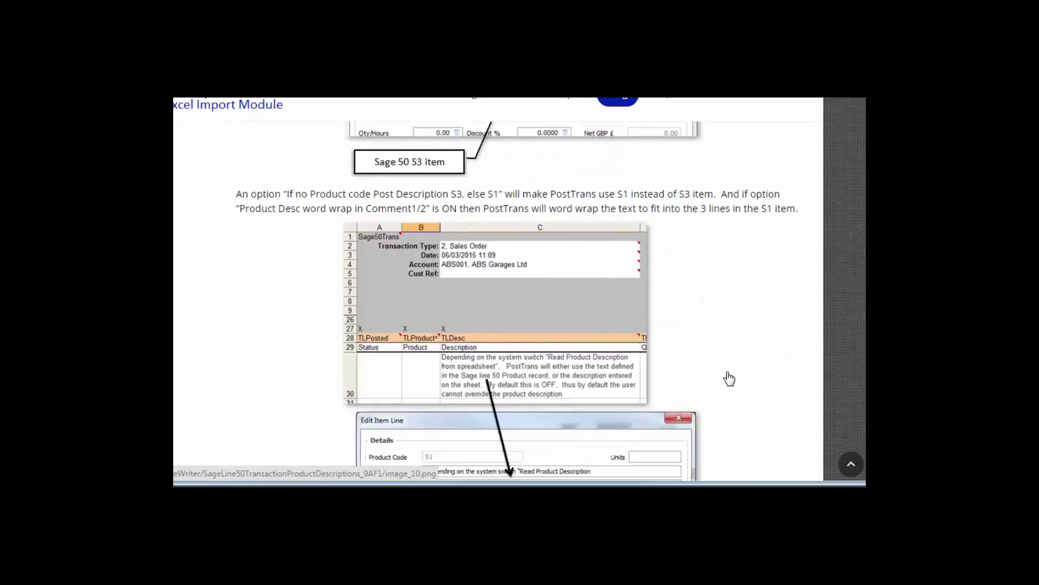
{"action": "scroll", "coordinate": [729, 378], "scroll_direction": "down", "scroll_amount": 6}
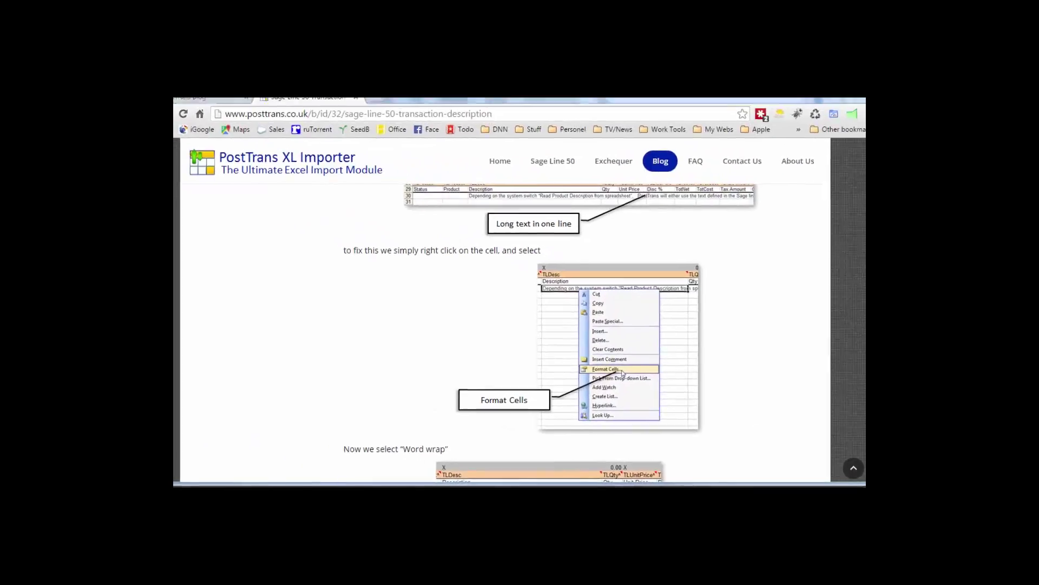
Step: Back in Excel, view the PostTrans help topics and example templates, select "Training on Transactional templates", and close the help without opening it
{"action": "key", "text": "alt+Tab"}
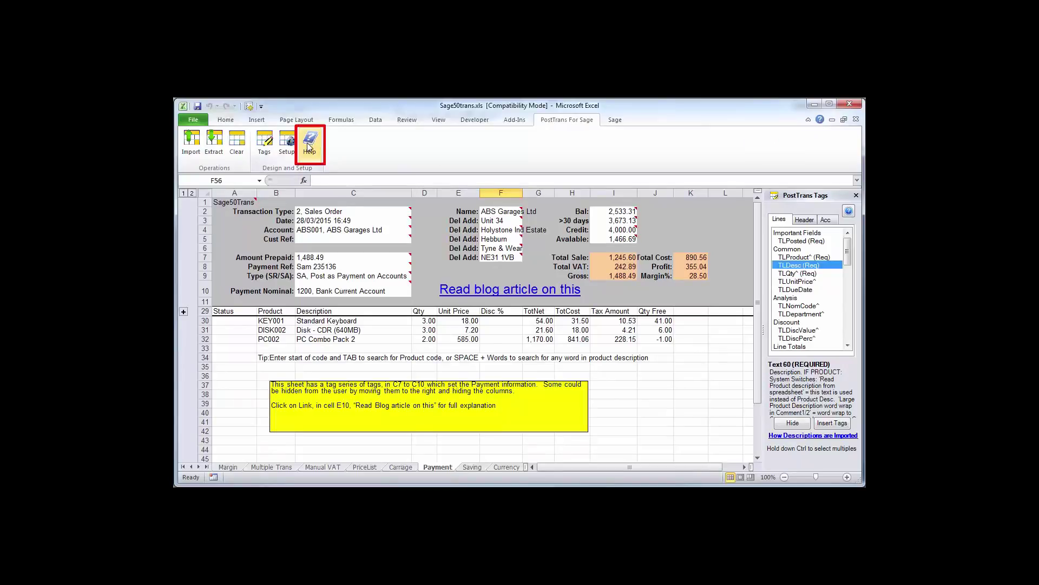
{"action": "left_click", "coordinate": [309, 146]}
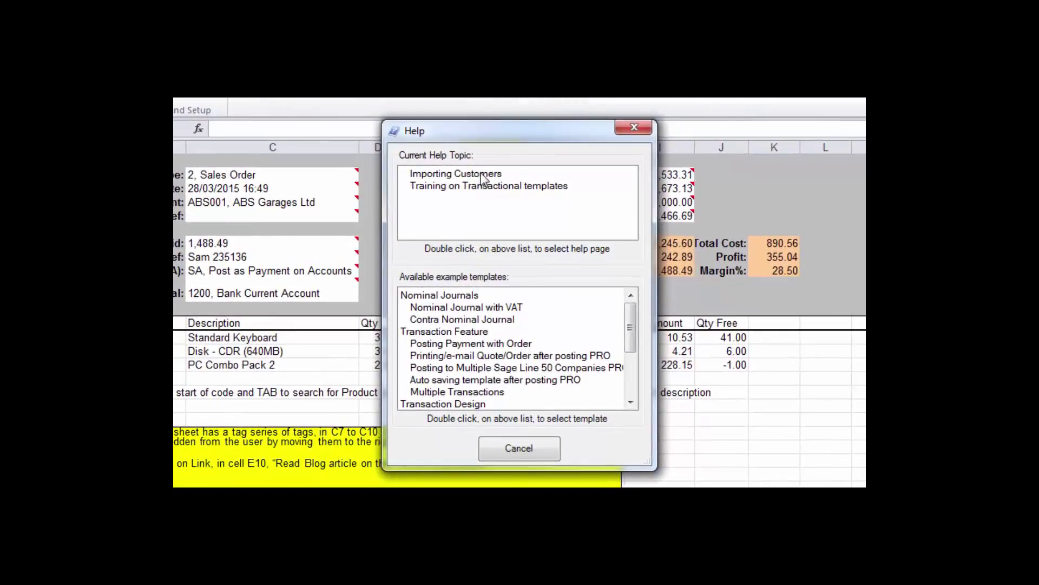
{"action": "left_click", "coordinate": [481, 188]}
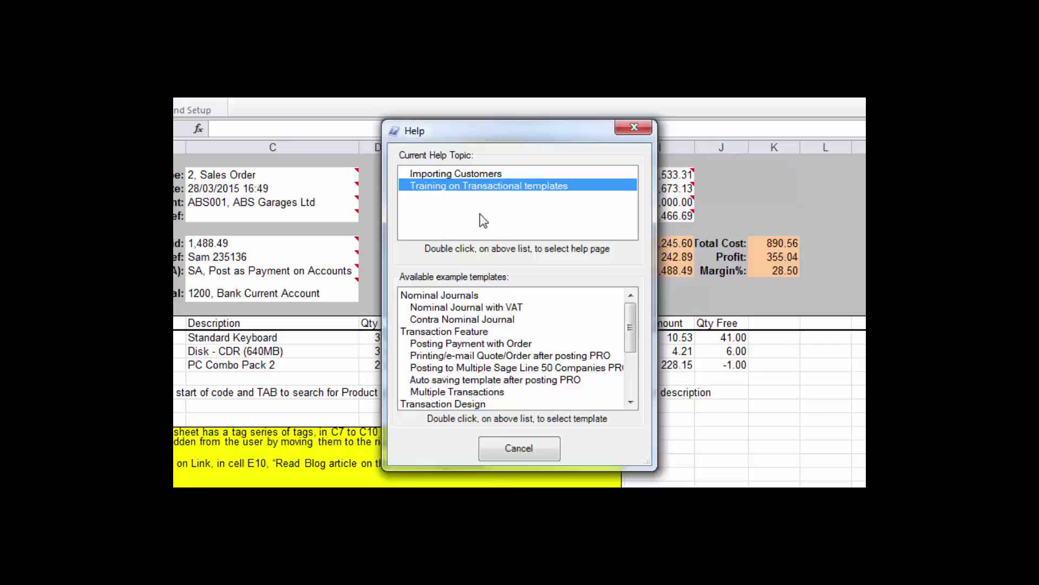
{"action": "left_click", "coordinate": [531, 456]}
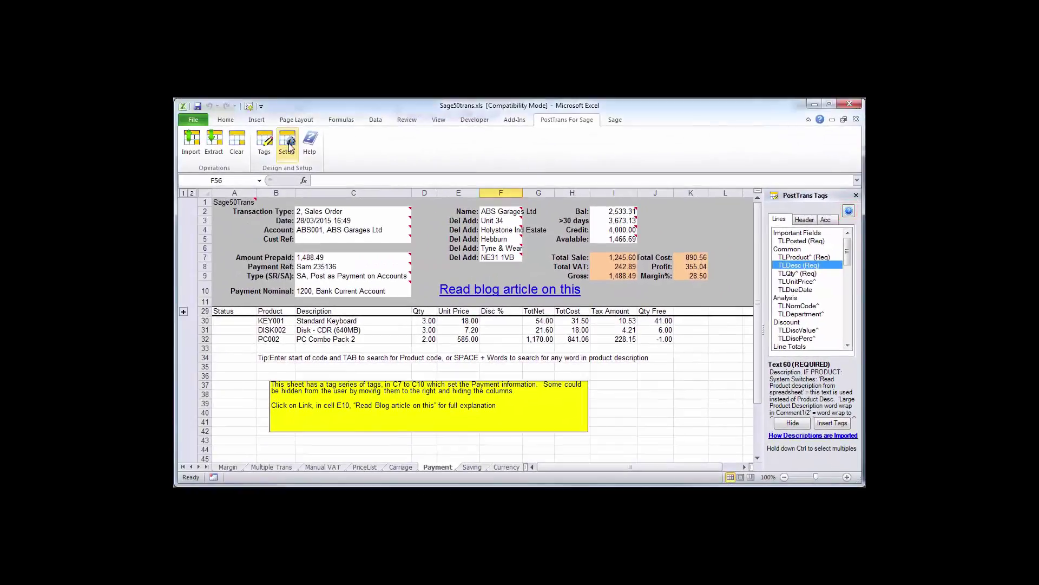
Step: View the Cursor Path settings in PostTrans System Setup, open their online help article, cancel the setup, and read how to define the path
{"action": "left_click", "coordinate": [288, 145]}
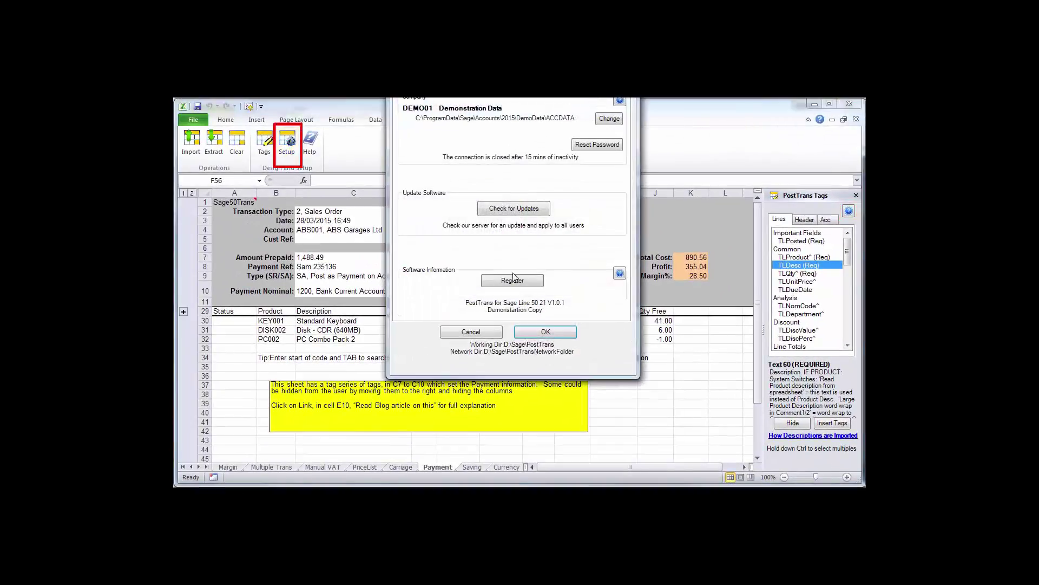
{"action": "left_click_drag", "start_coordinate": [566, 69], "coordinate": [557, 145]}
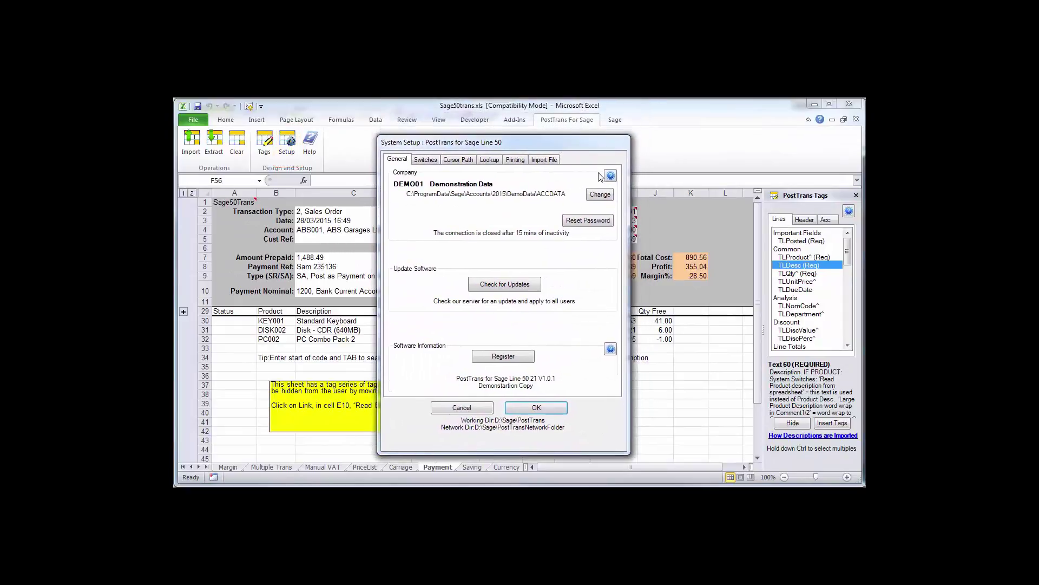
{"action": "left_click", "coordinate": [460, 160]}
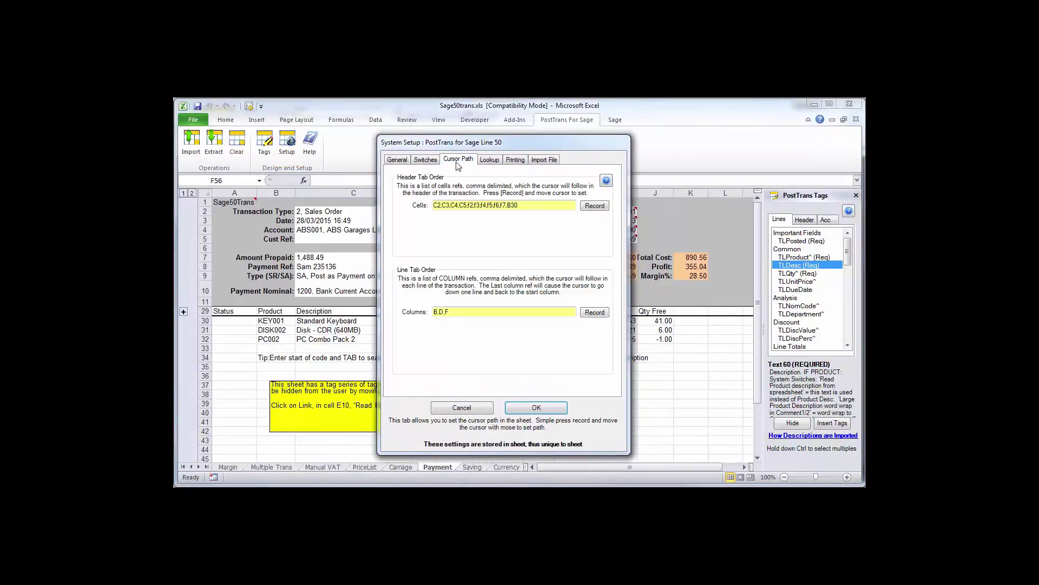
{"action": "left_click", "coordinate": [607, 181]}
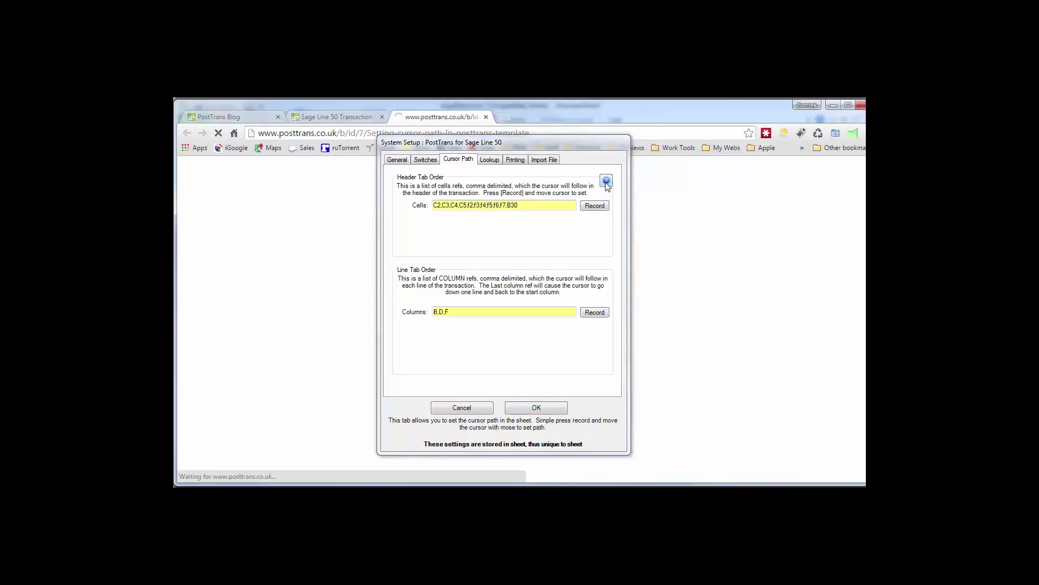
{"action": "left_click", "coordinate": [476, 413]}
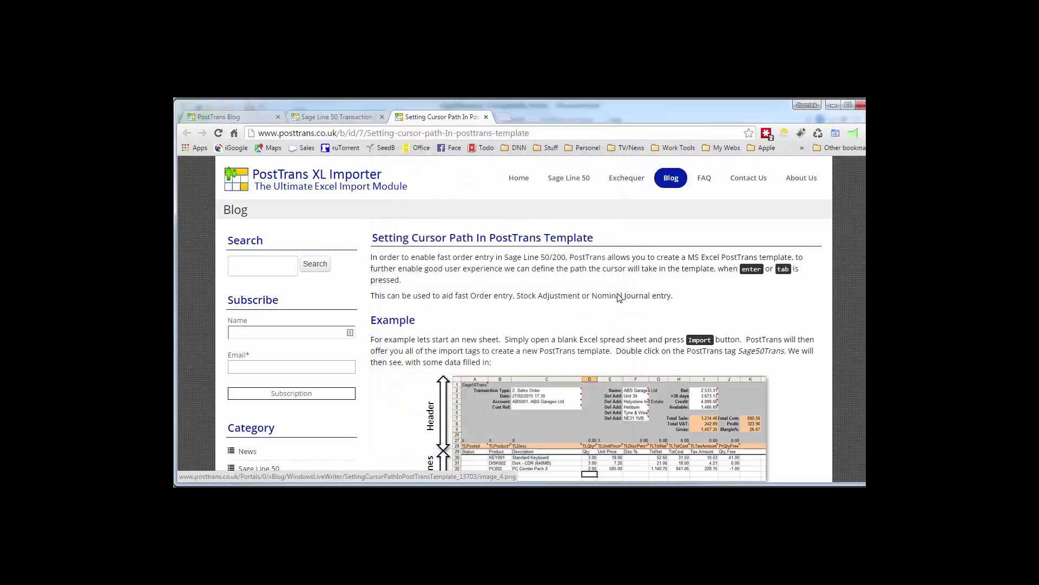
{"action": "scroll", "coordinate": [639, 386], "scroll_direction": "down", "scroll_amount": 3}
{"action": "scroll", "coordinate": [639, 386], "scroll_direction": "down", "scroll_amount": 5}
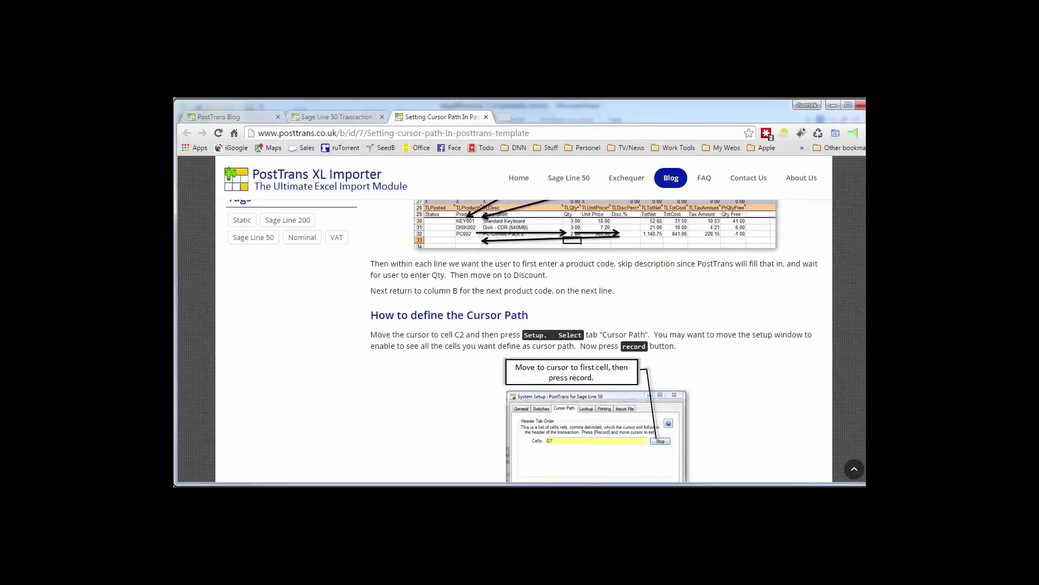
{"action": "key", "text": "alt+Tab"}
{"action": "key", "text": "alt+Tab"}
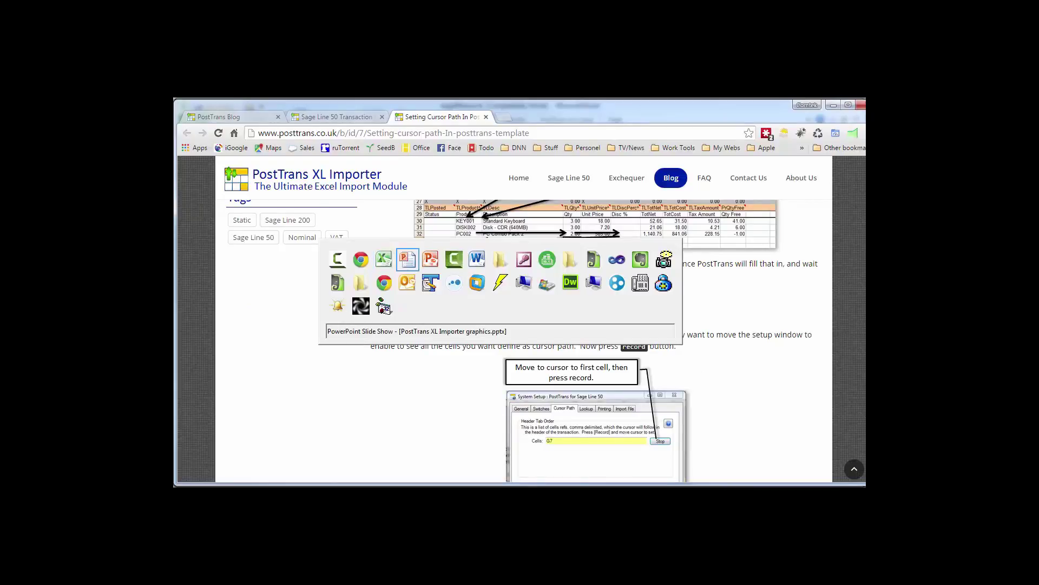